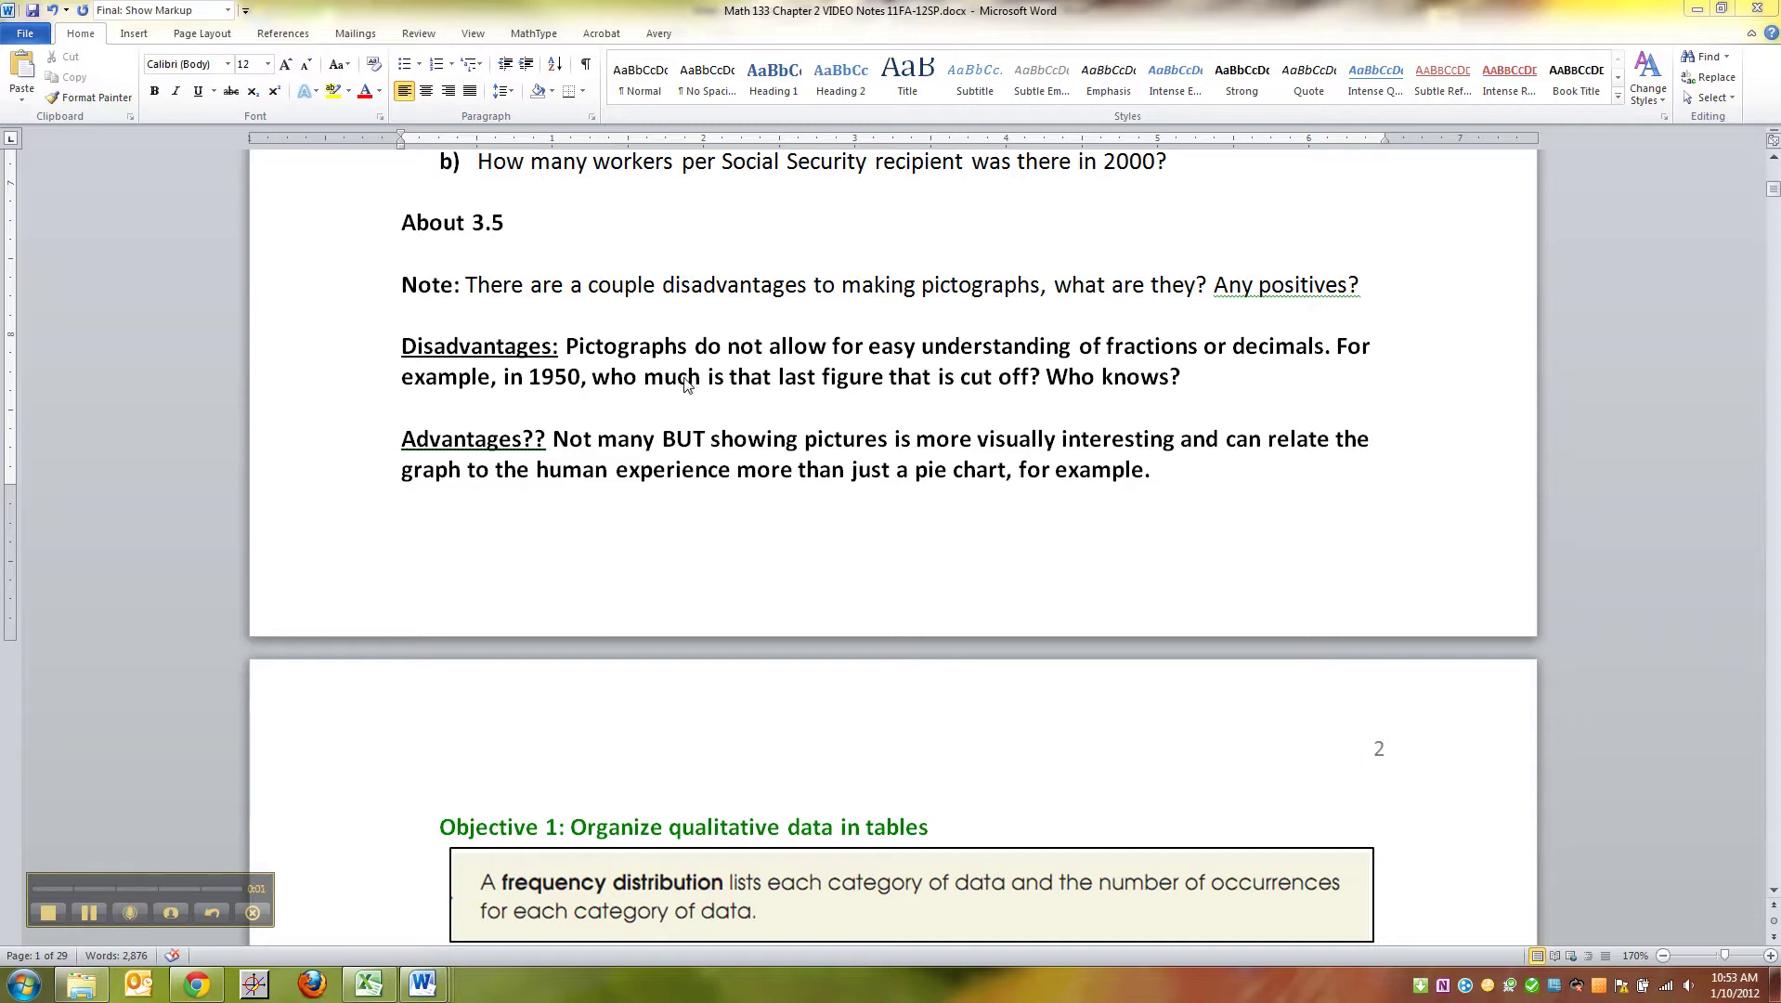
- Scroll past the pictograph example to the Objective 1 heading on page 2
scroll(685, 383, "up", 6)
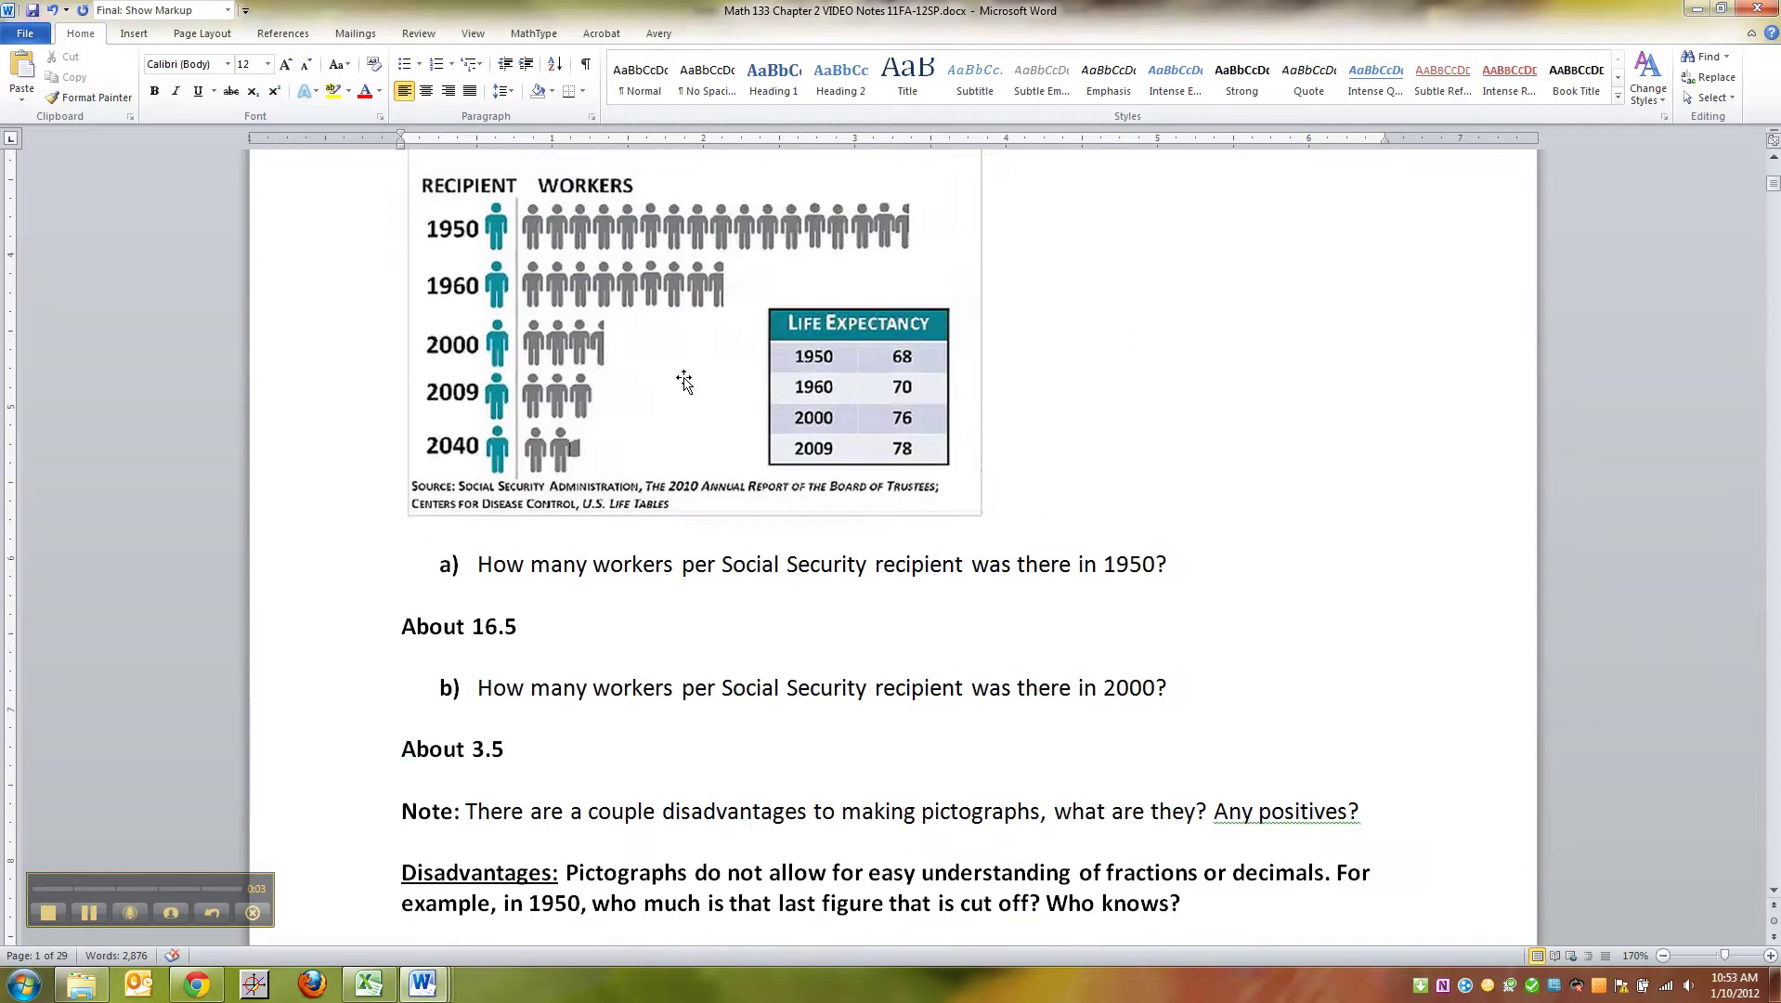
scroll(684, 382, "up", 3)
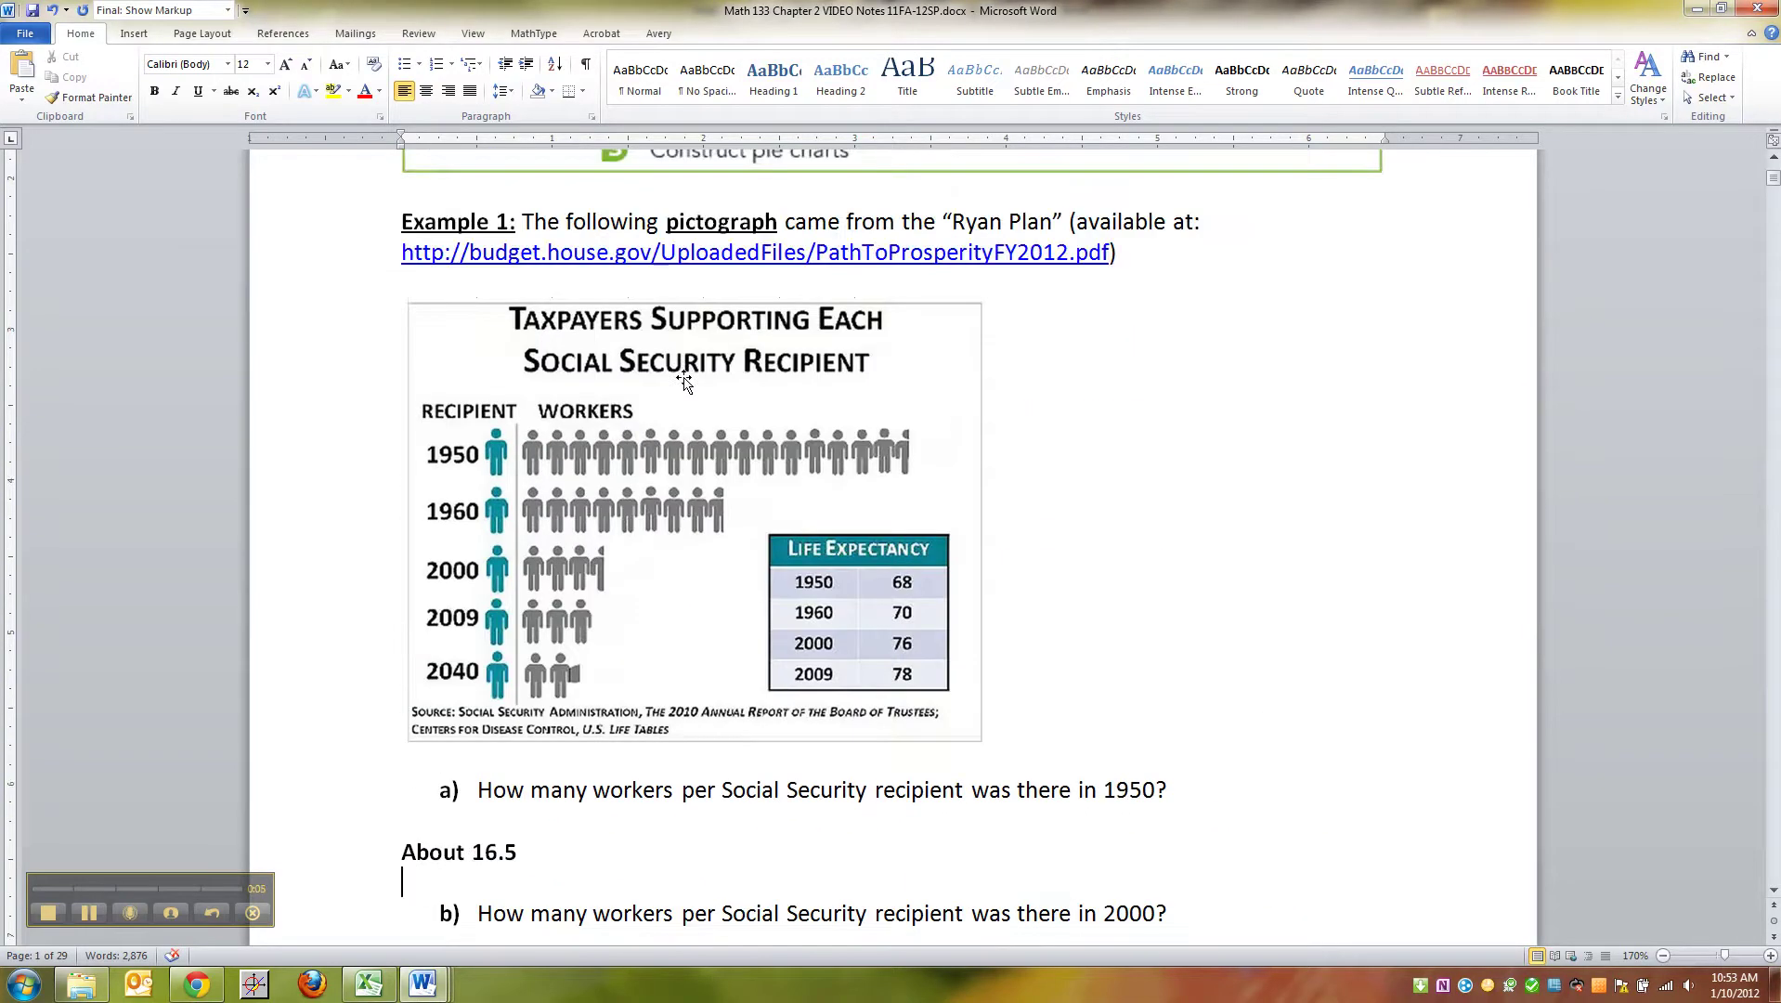
scroll(684, 383, "down", 1)
scroll(685, 381, "up", 2)
scroll(685, 380, "down", 2)
scroll(684, 383, "down", 2)
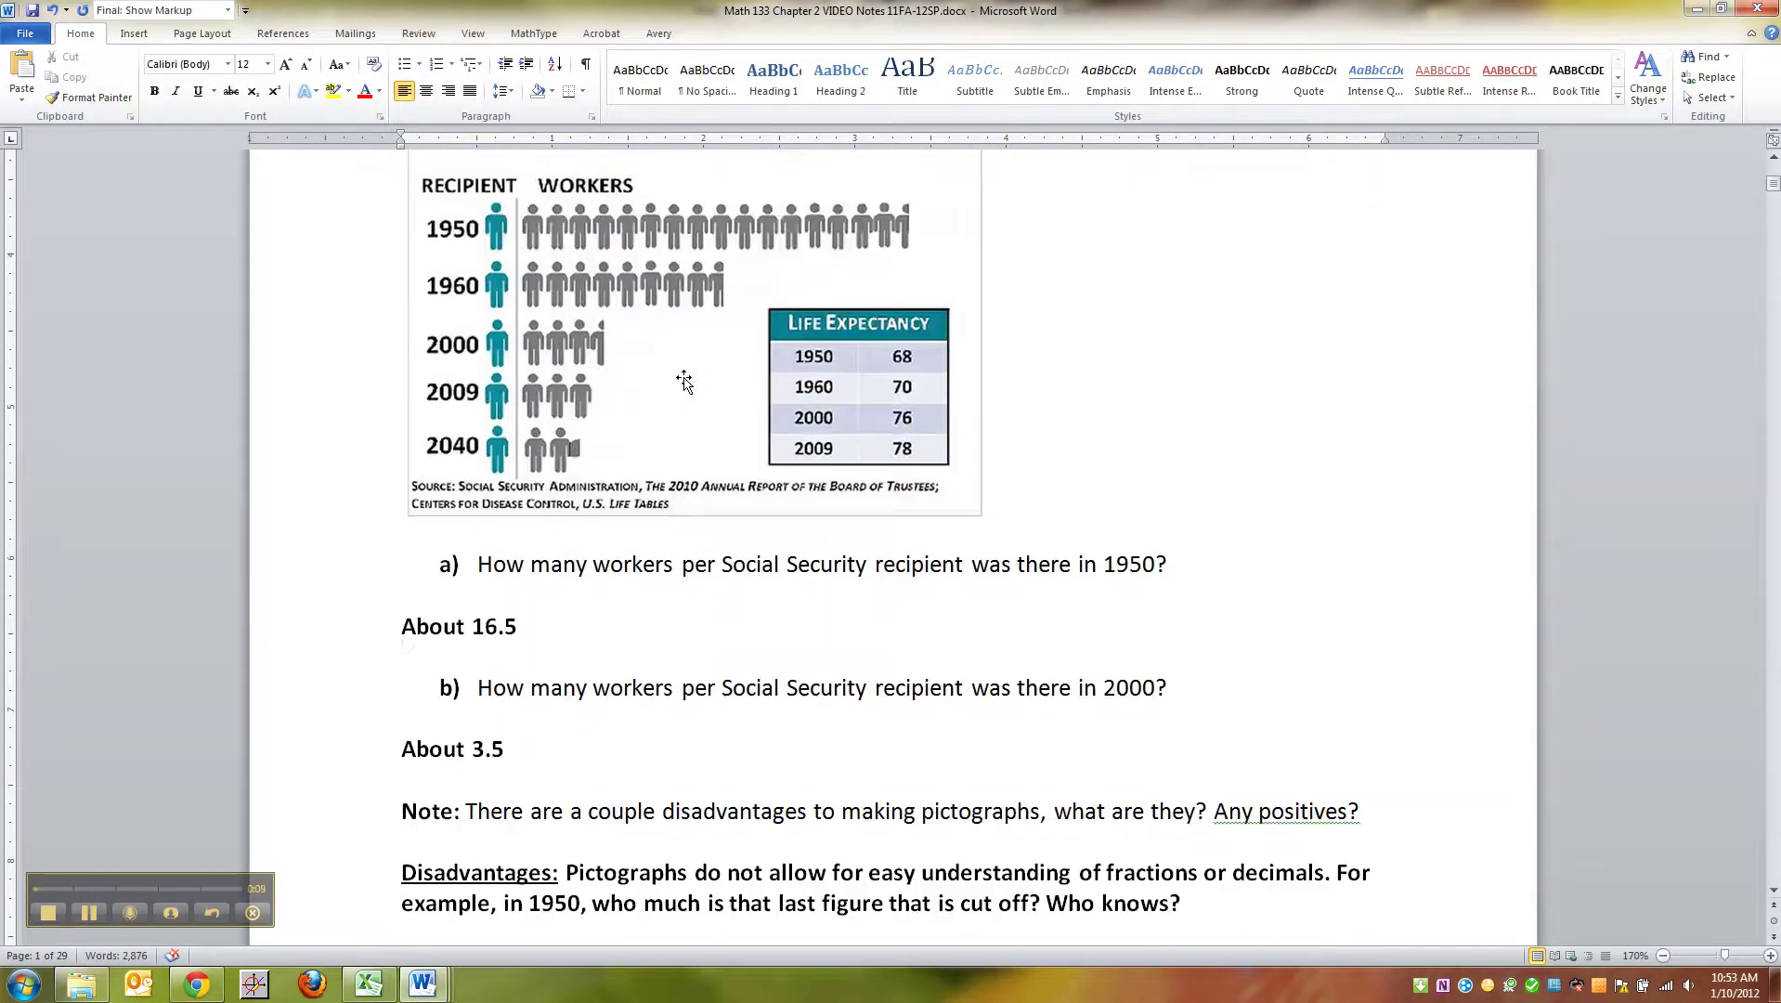
scroll(685, 383, "down", 2)
scroll(684, 382, "up", 4)
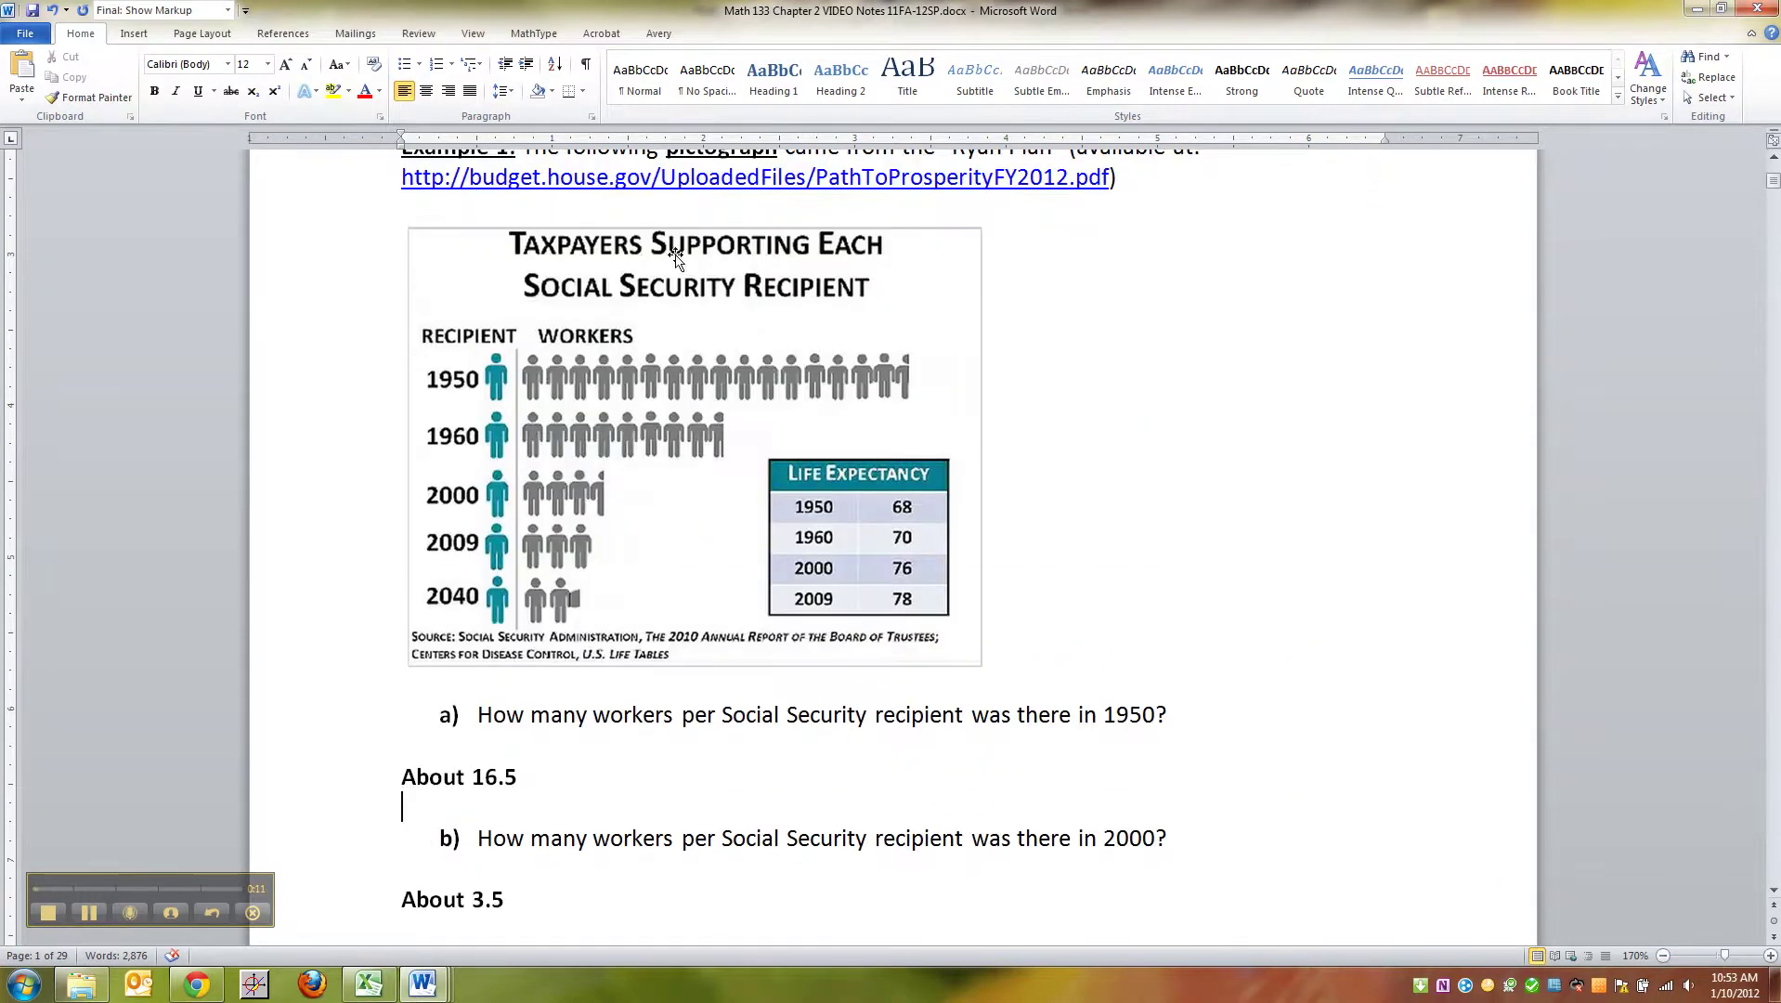
scroll(799, 557, "down", 12)
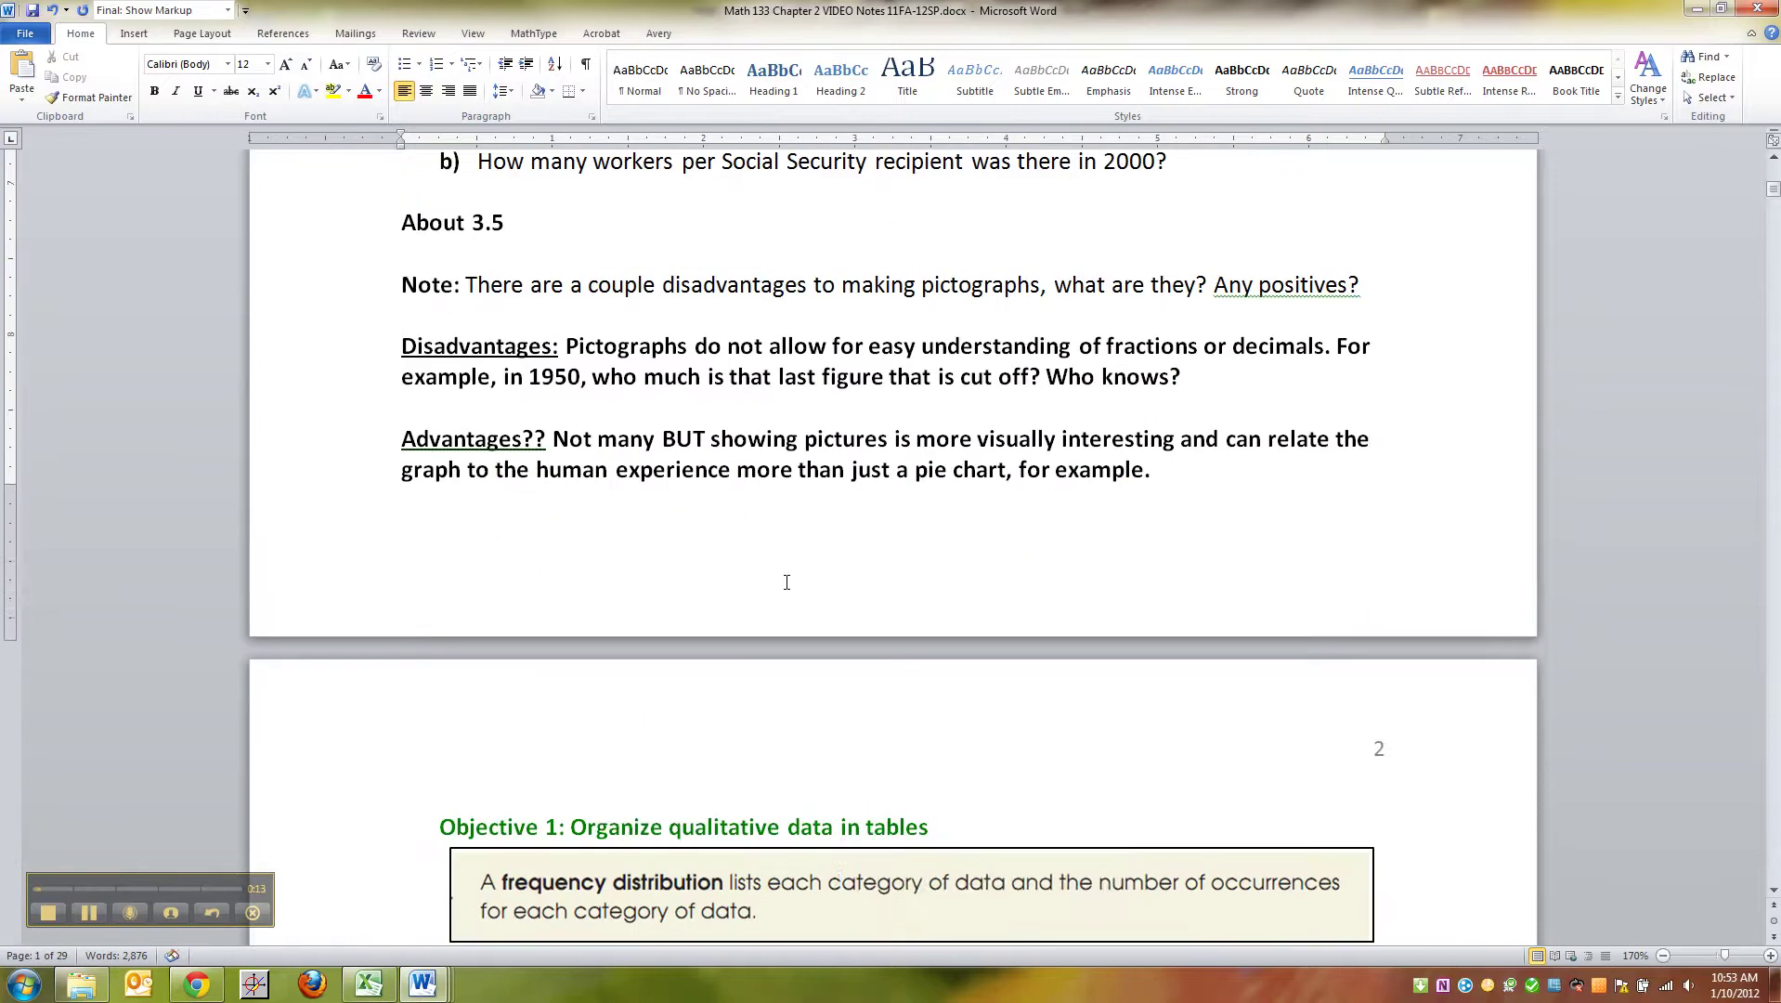
left_click(634, 676)
scroll(631, 676, "down", 3)
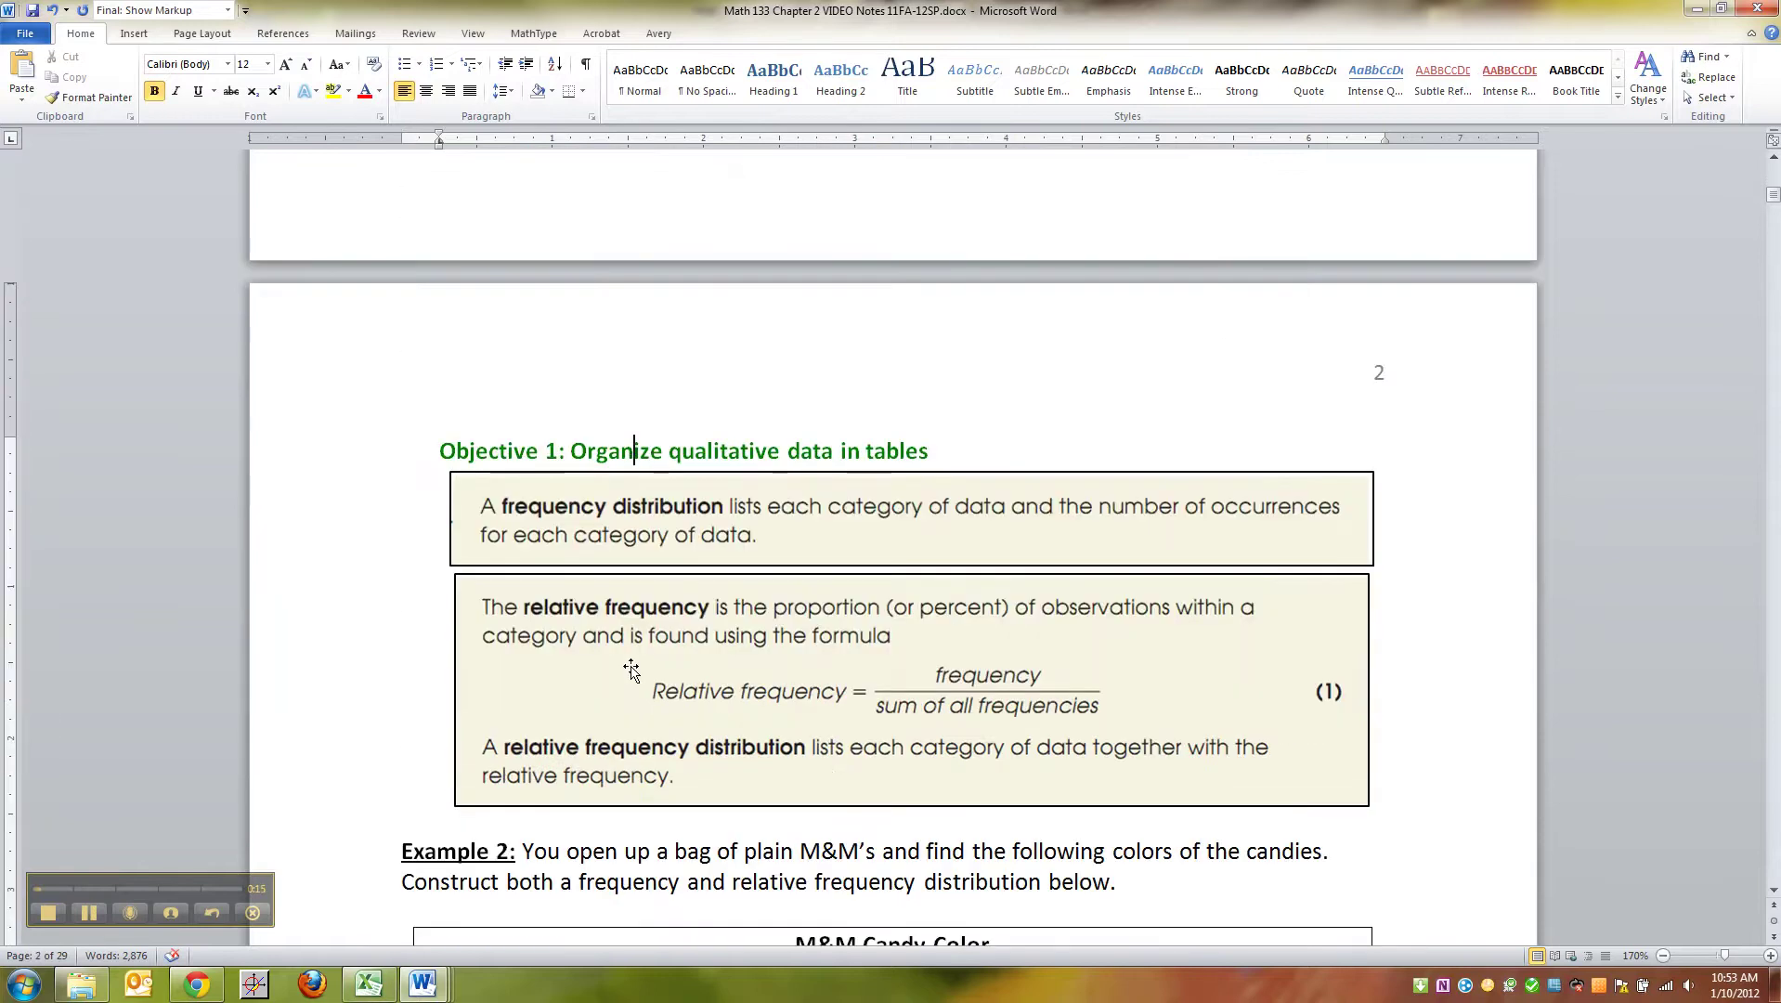
- Scroll to Example 2 and select the M&M candy color data cells
scroll(631, 657, "down", 2)
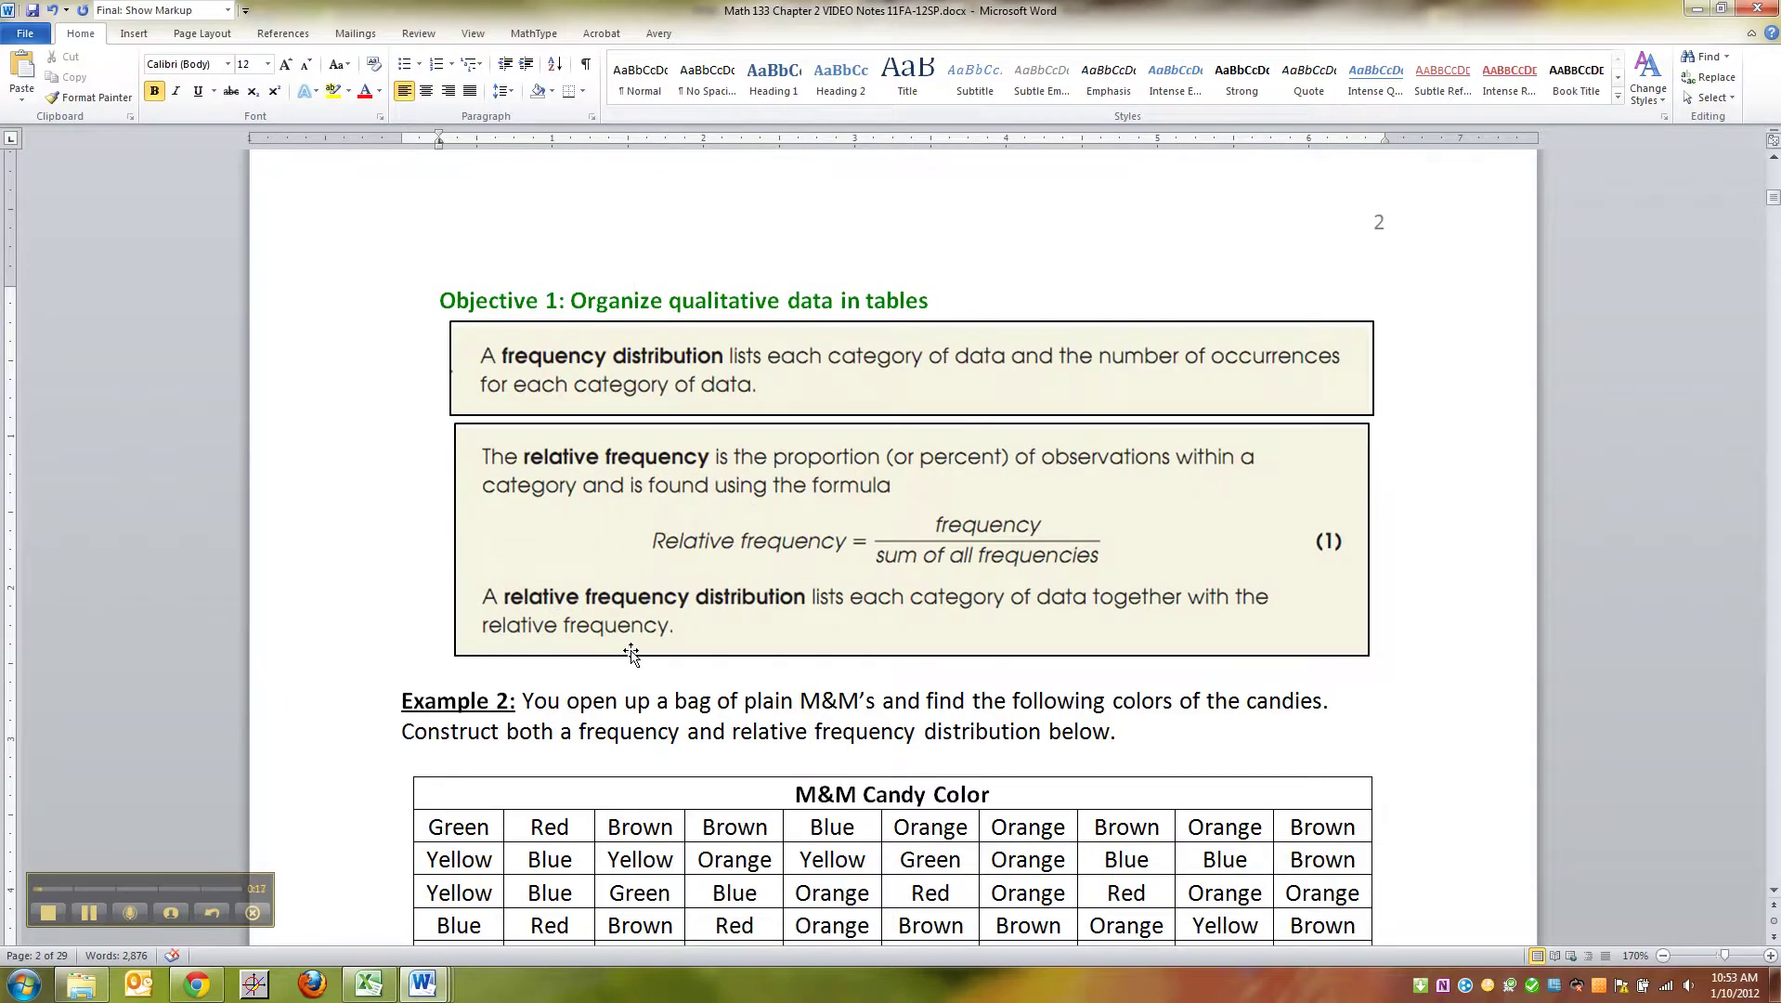
left_click(635, 700)
scroll(631, 687, "down", 2)
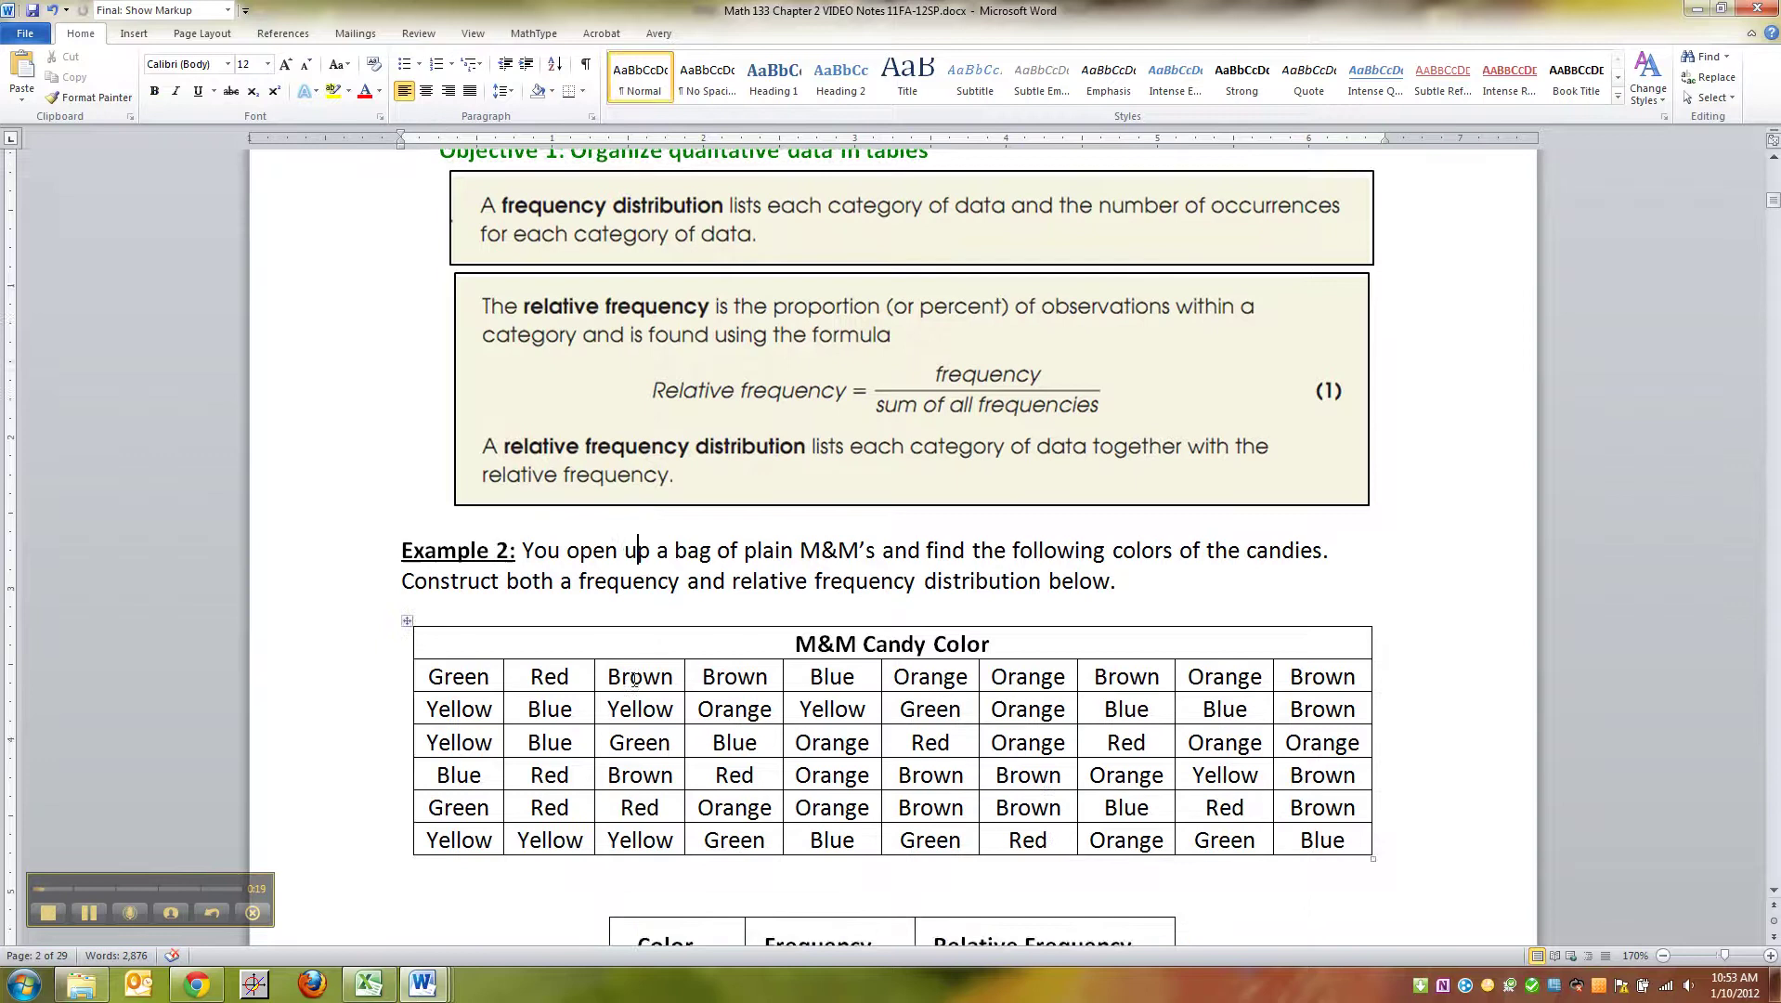
scroll(622, 669, "up", 1)
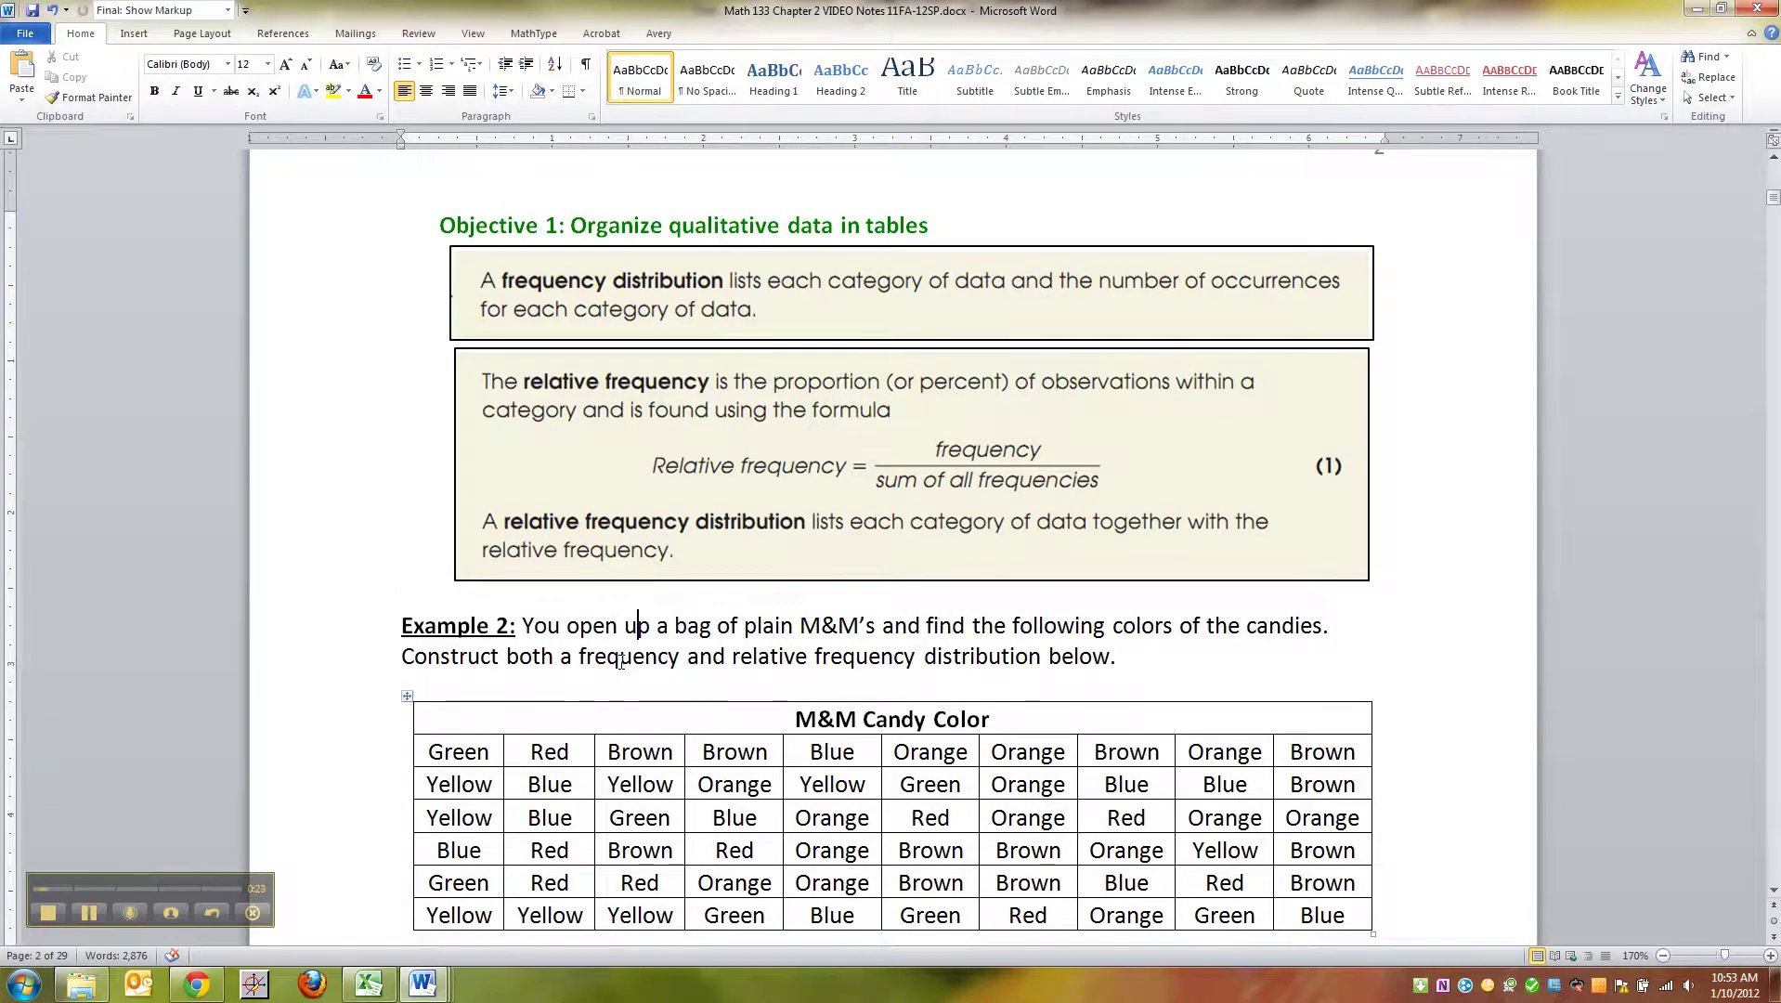
scroll(606, 658, "down", 1)
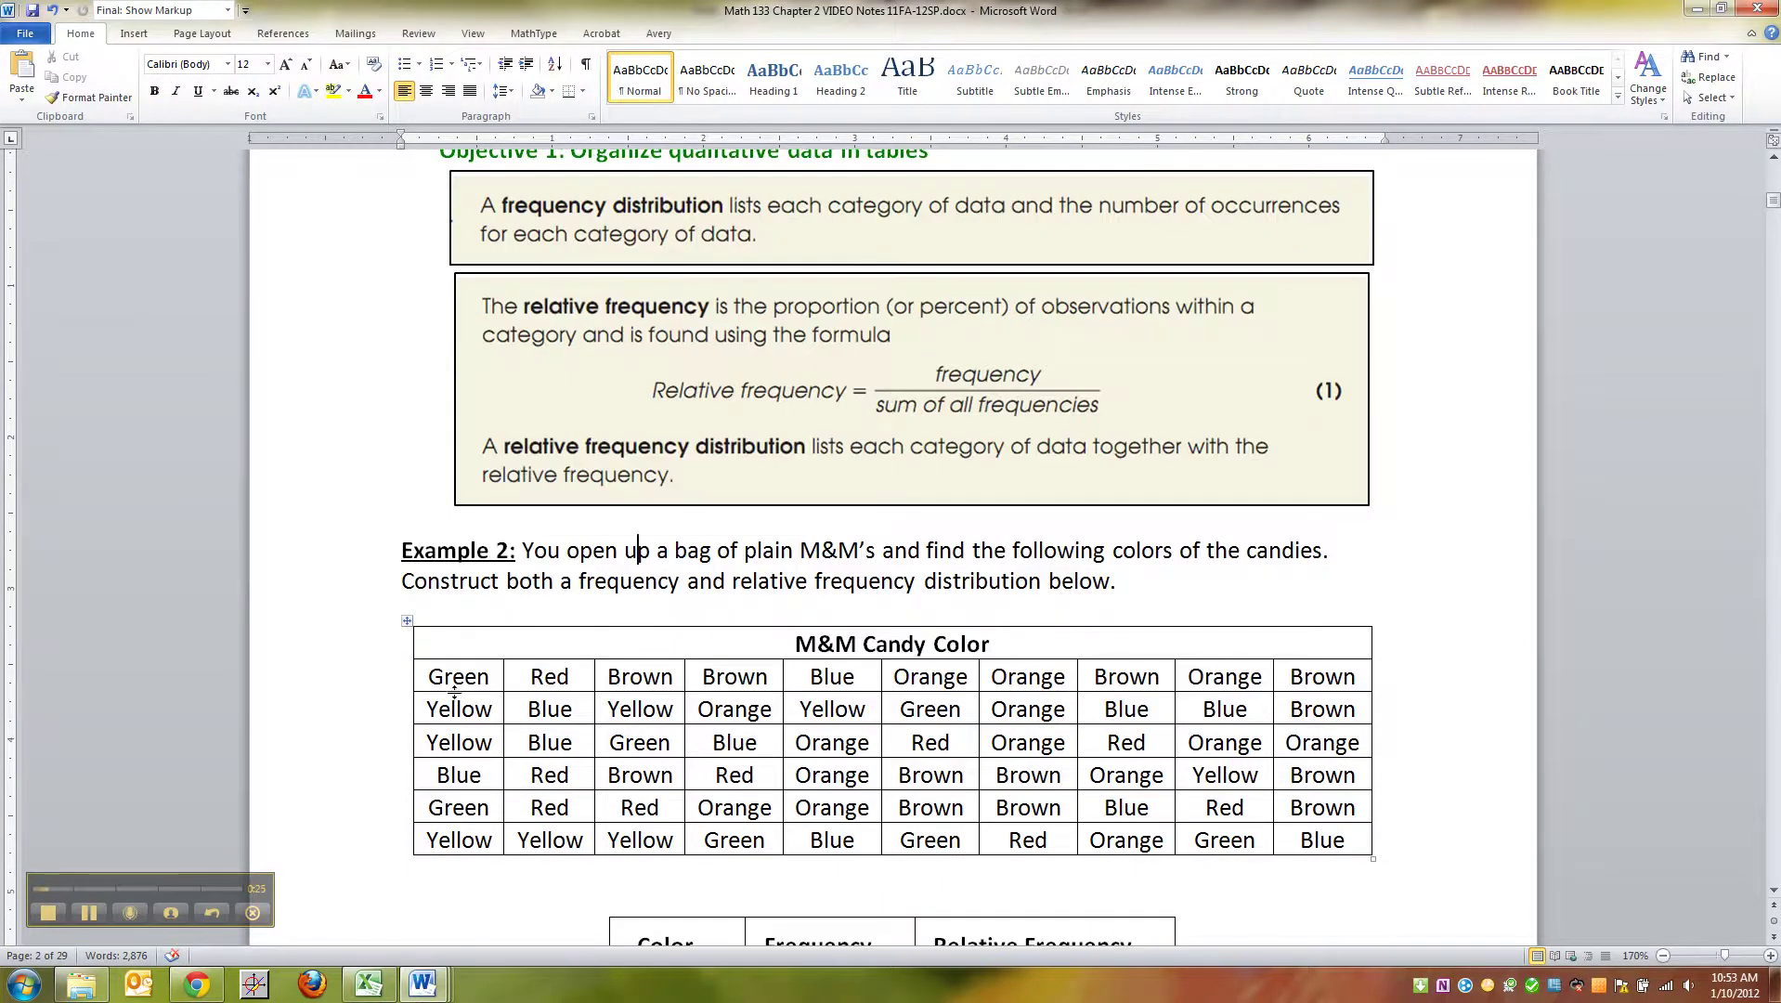
left_click_drag(456, 691, 1347, 835)
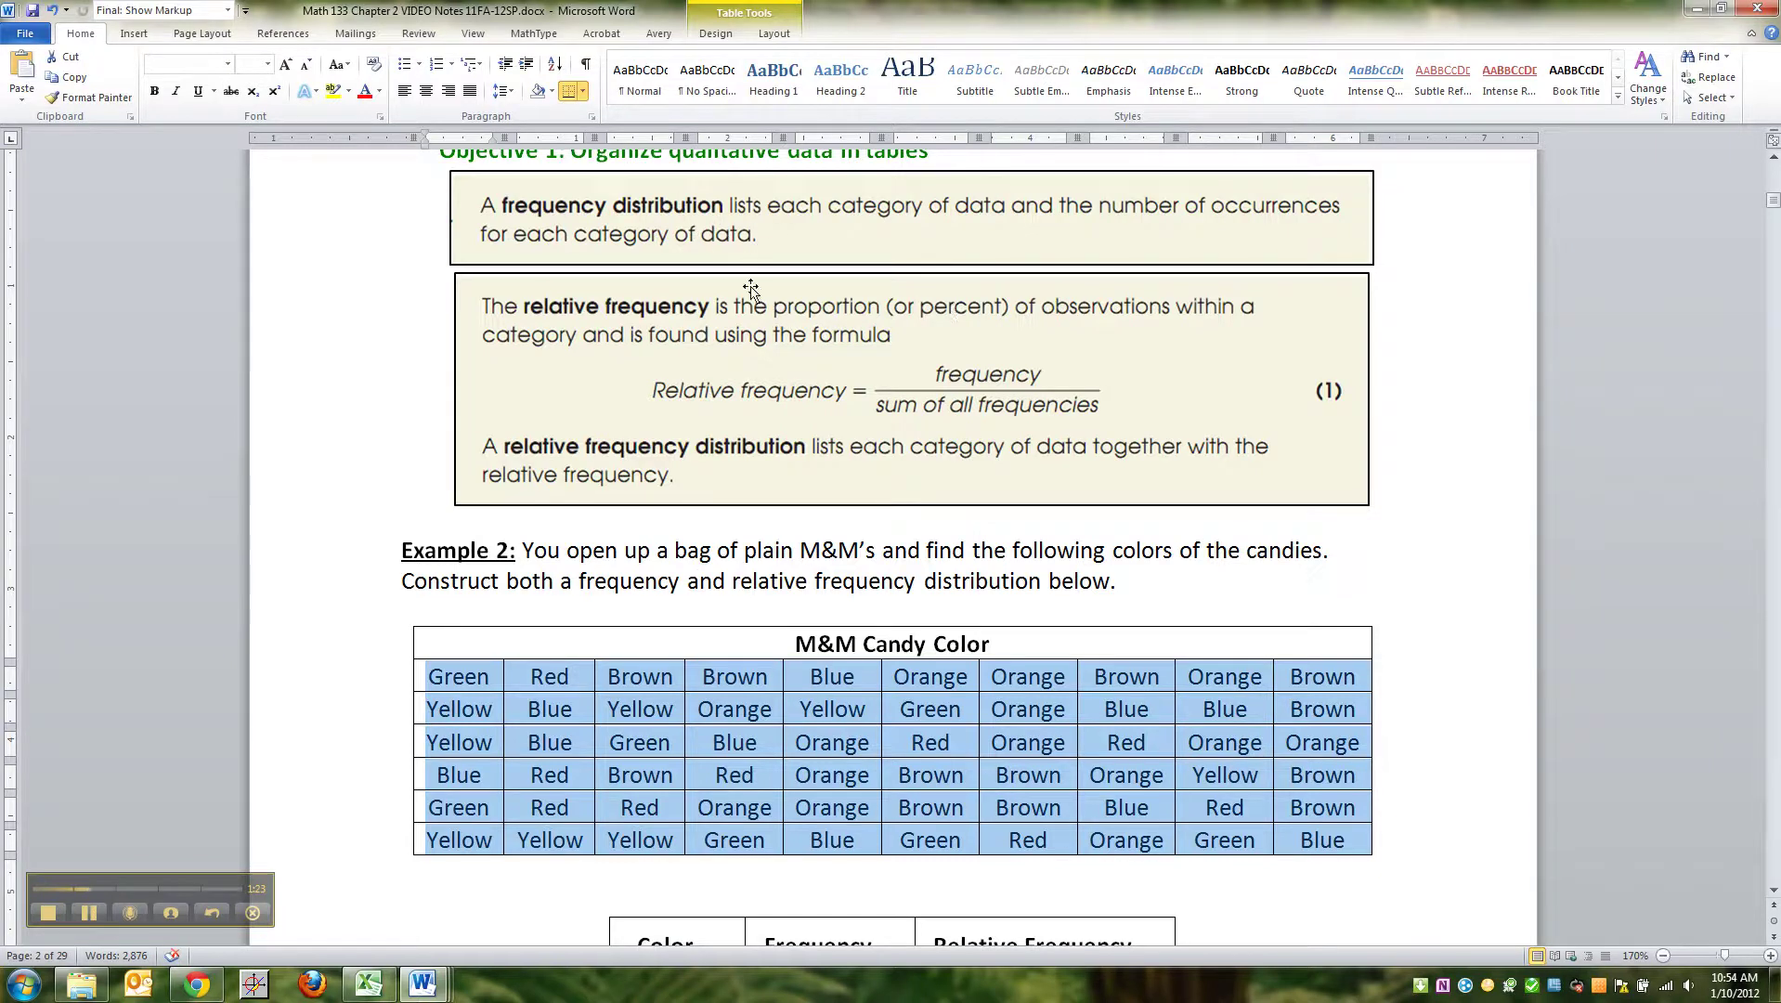
- Deselect the data and bring the empty Color/Frequency table into view
left_click(620, 537)
scroll(641, 406, "down", 6)
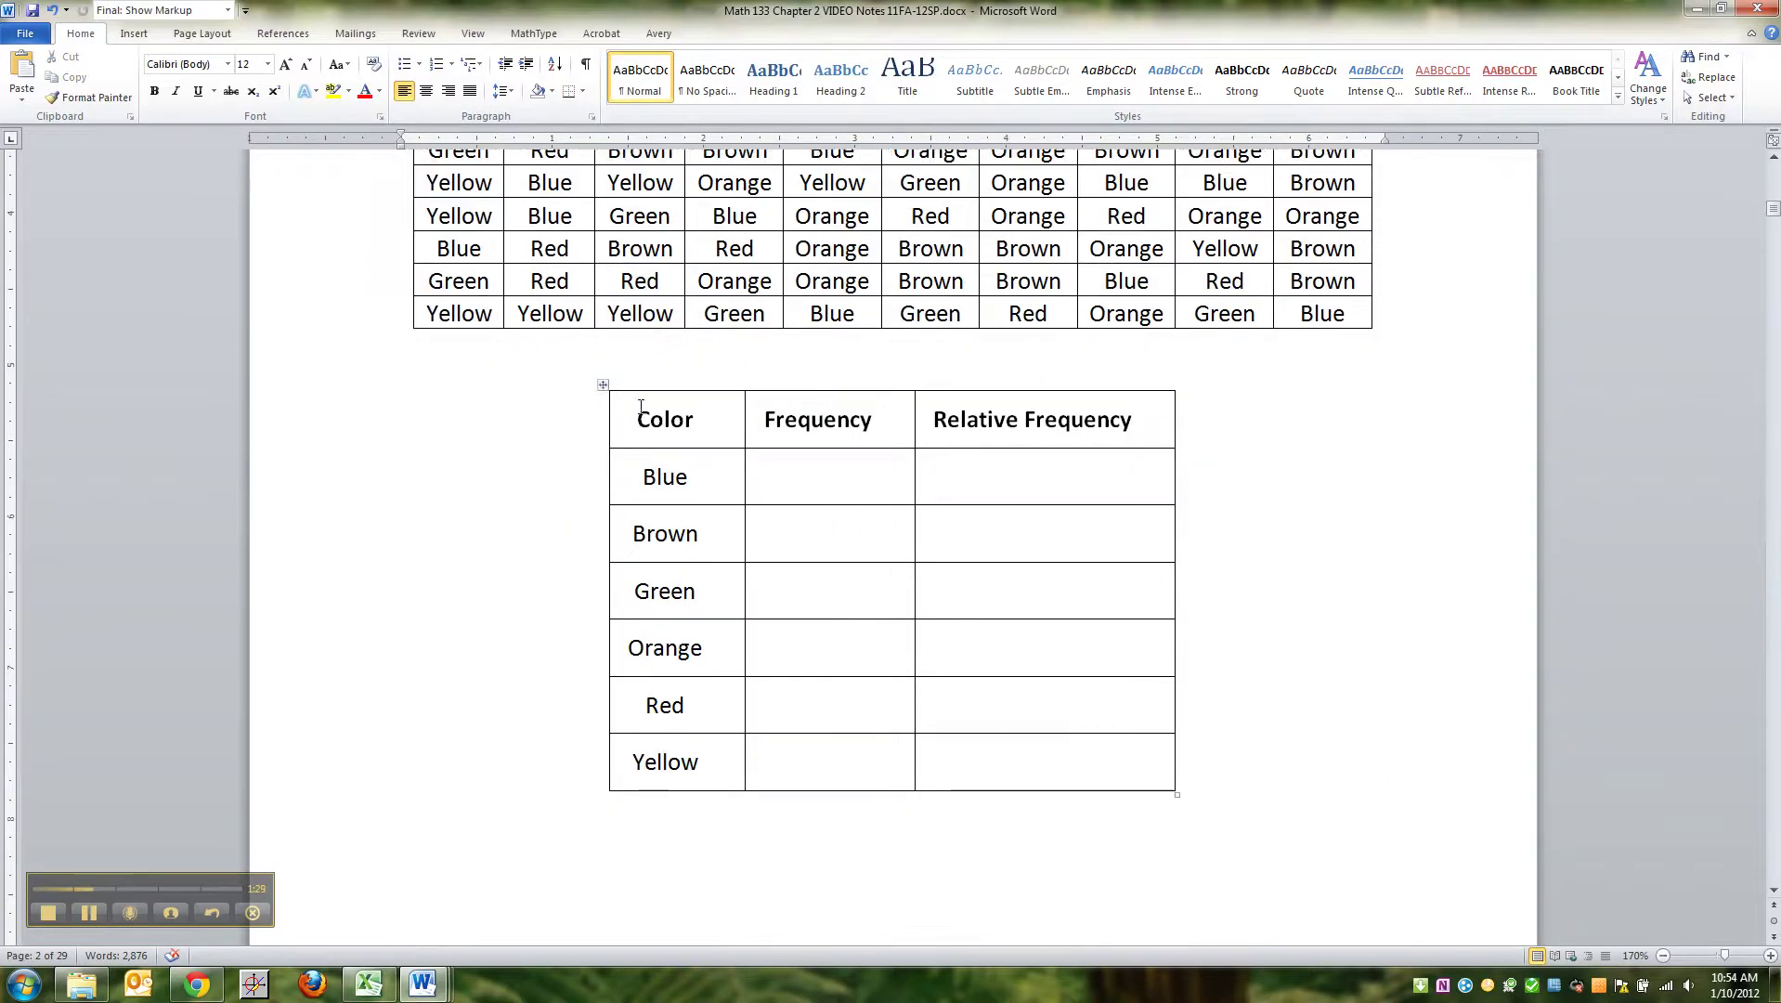
scroll(641, 406, "up", 2)
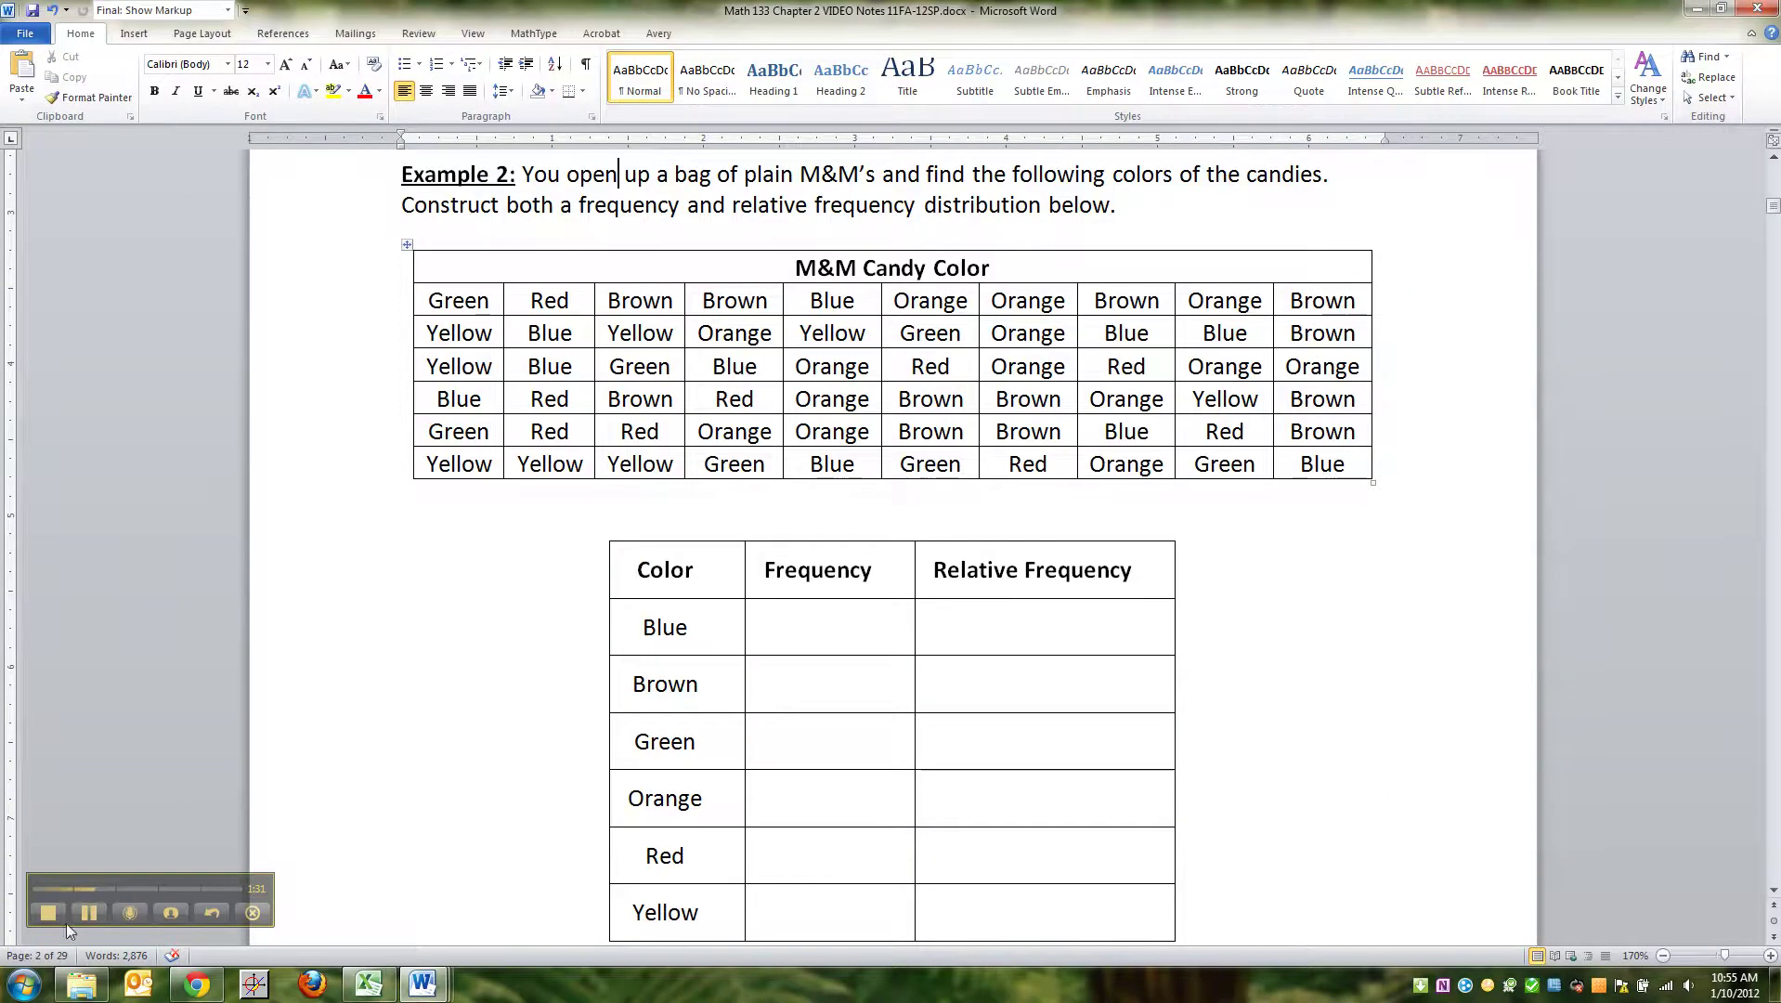
- View the plain M&M's bag store page from Google Images, then return to the Word notes
left_click(95, 914)
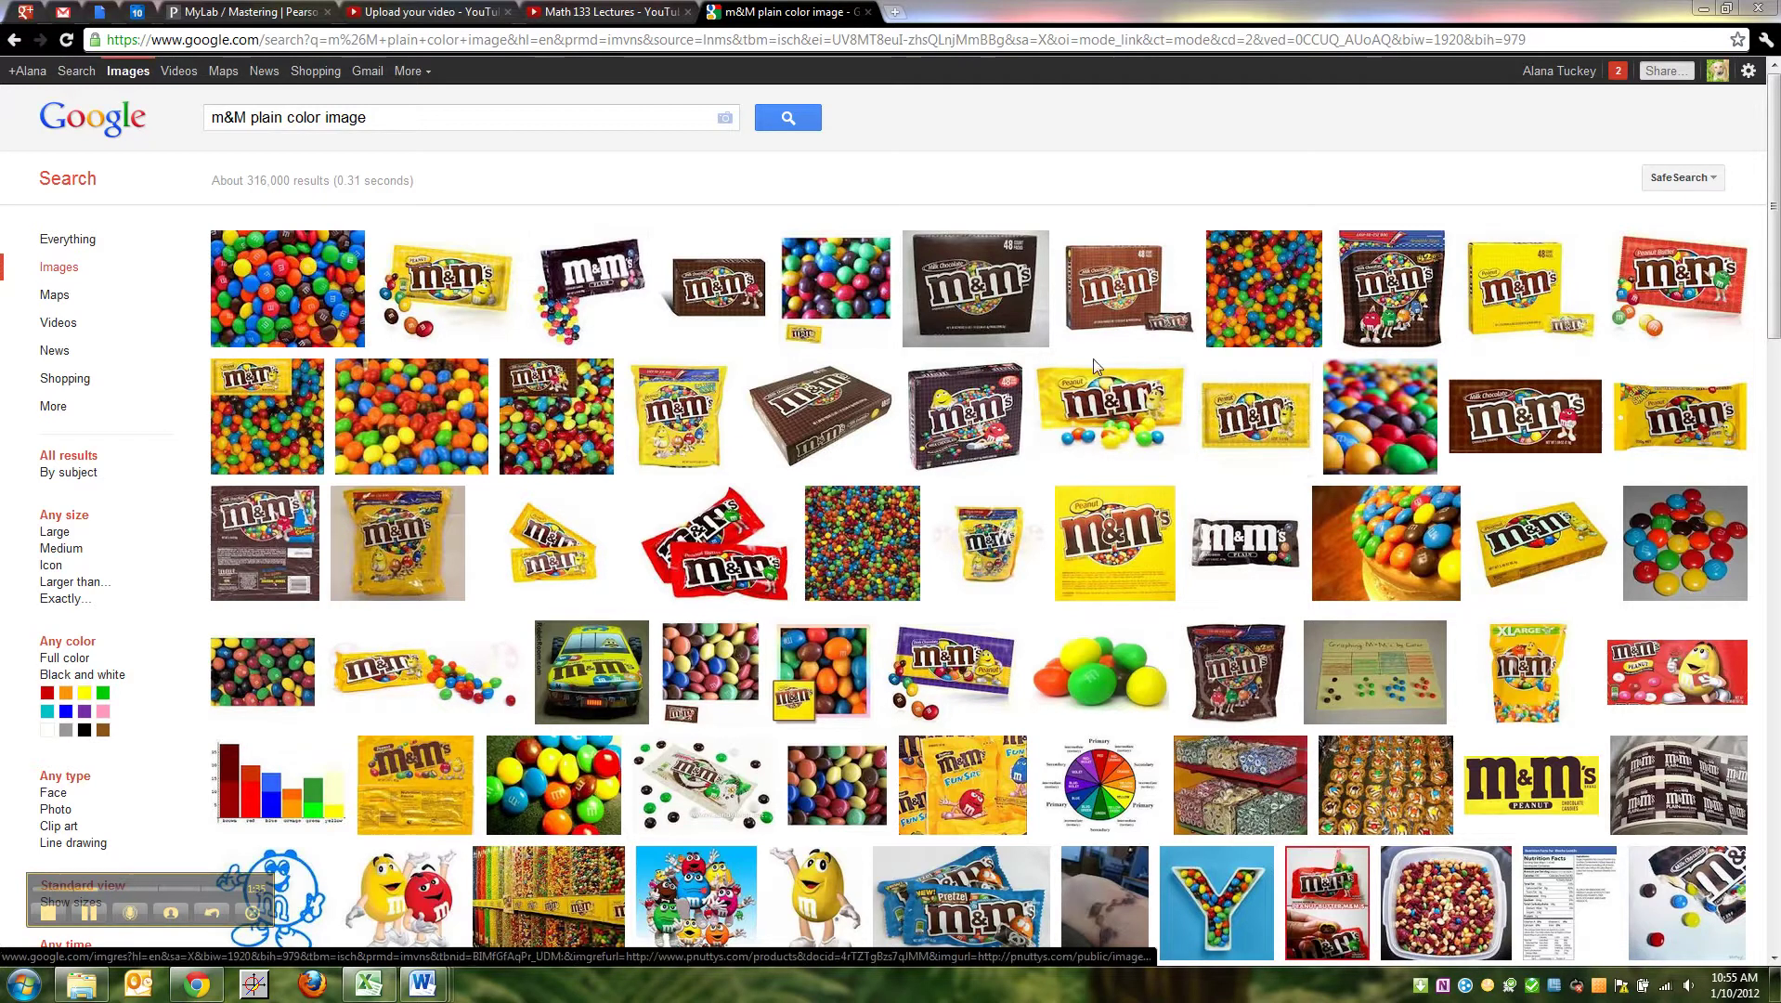
left_click(617, 276)
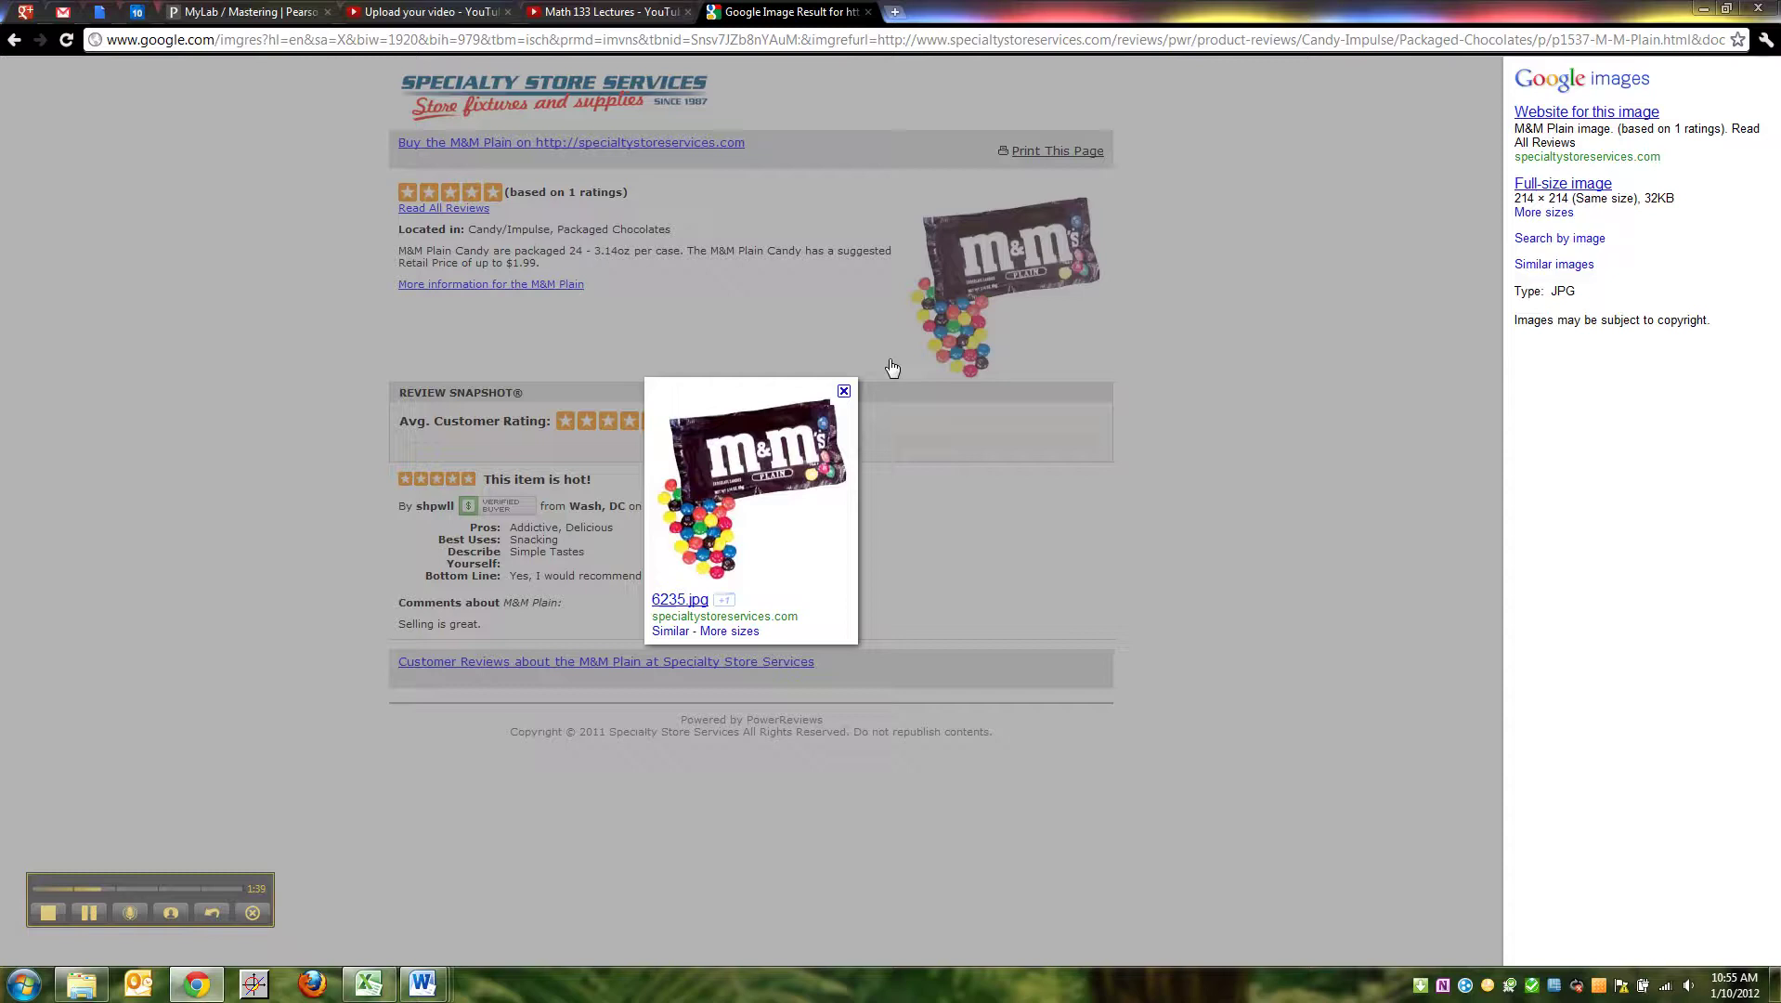
left_click(843, 390)
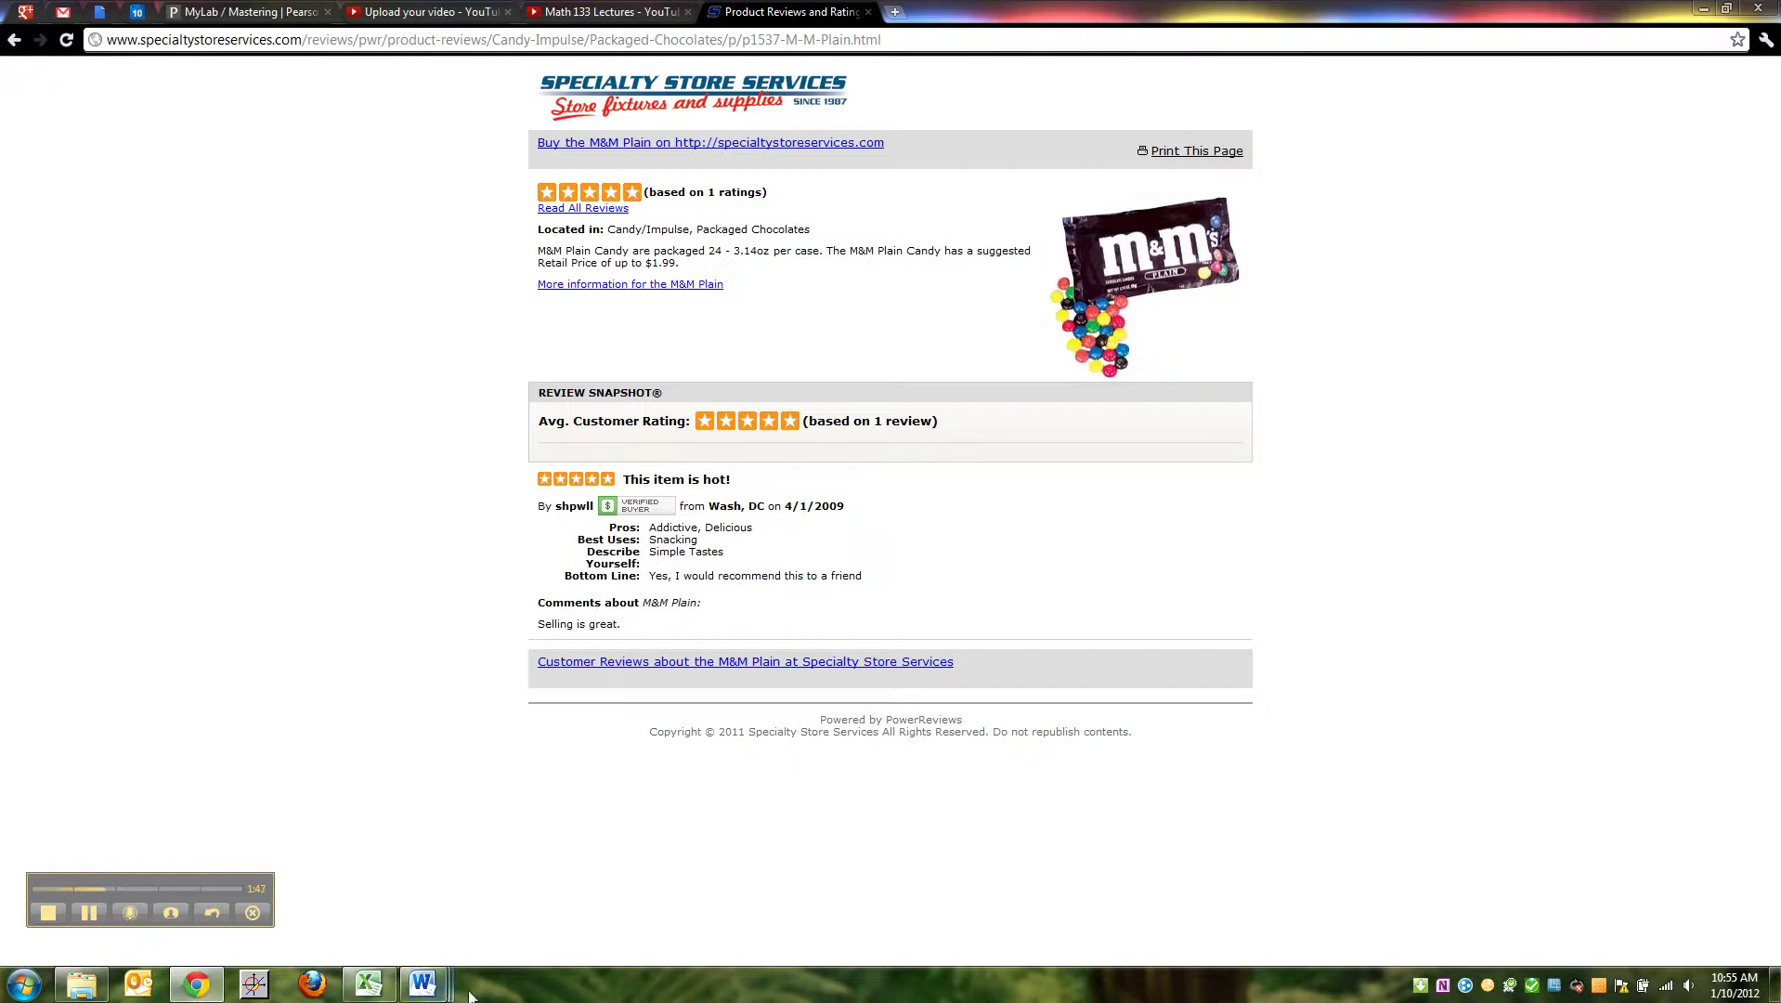
mouse_move(423, 984)
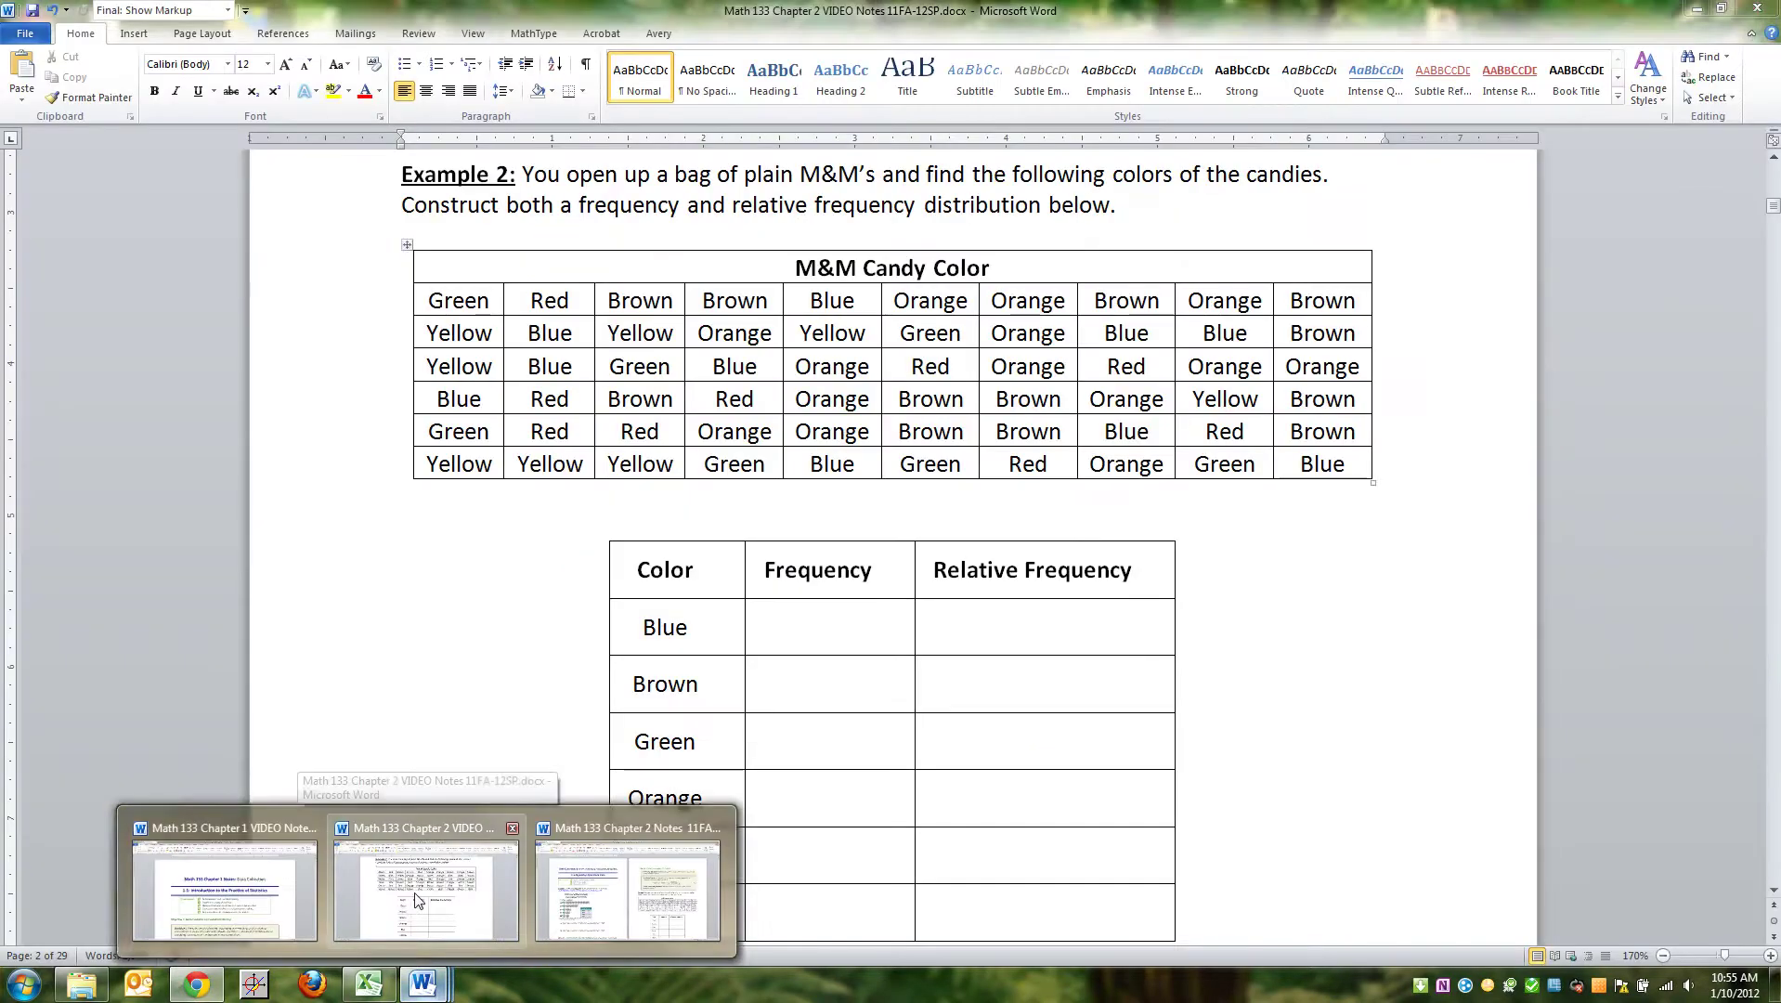
left_click(399, 899)
scroll(758, 480, "up", 3)
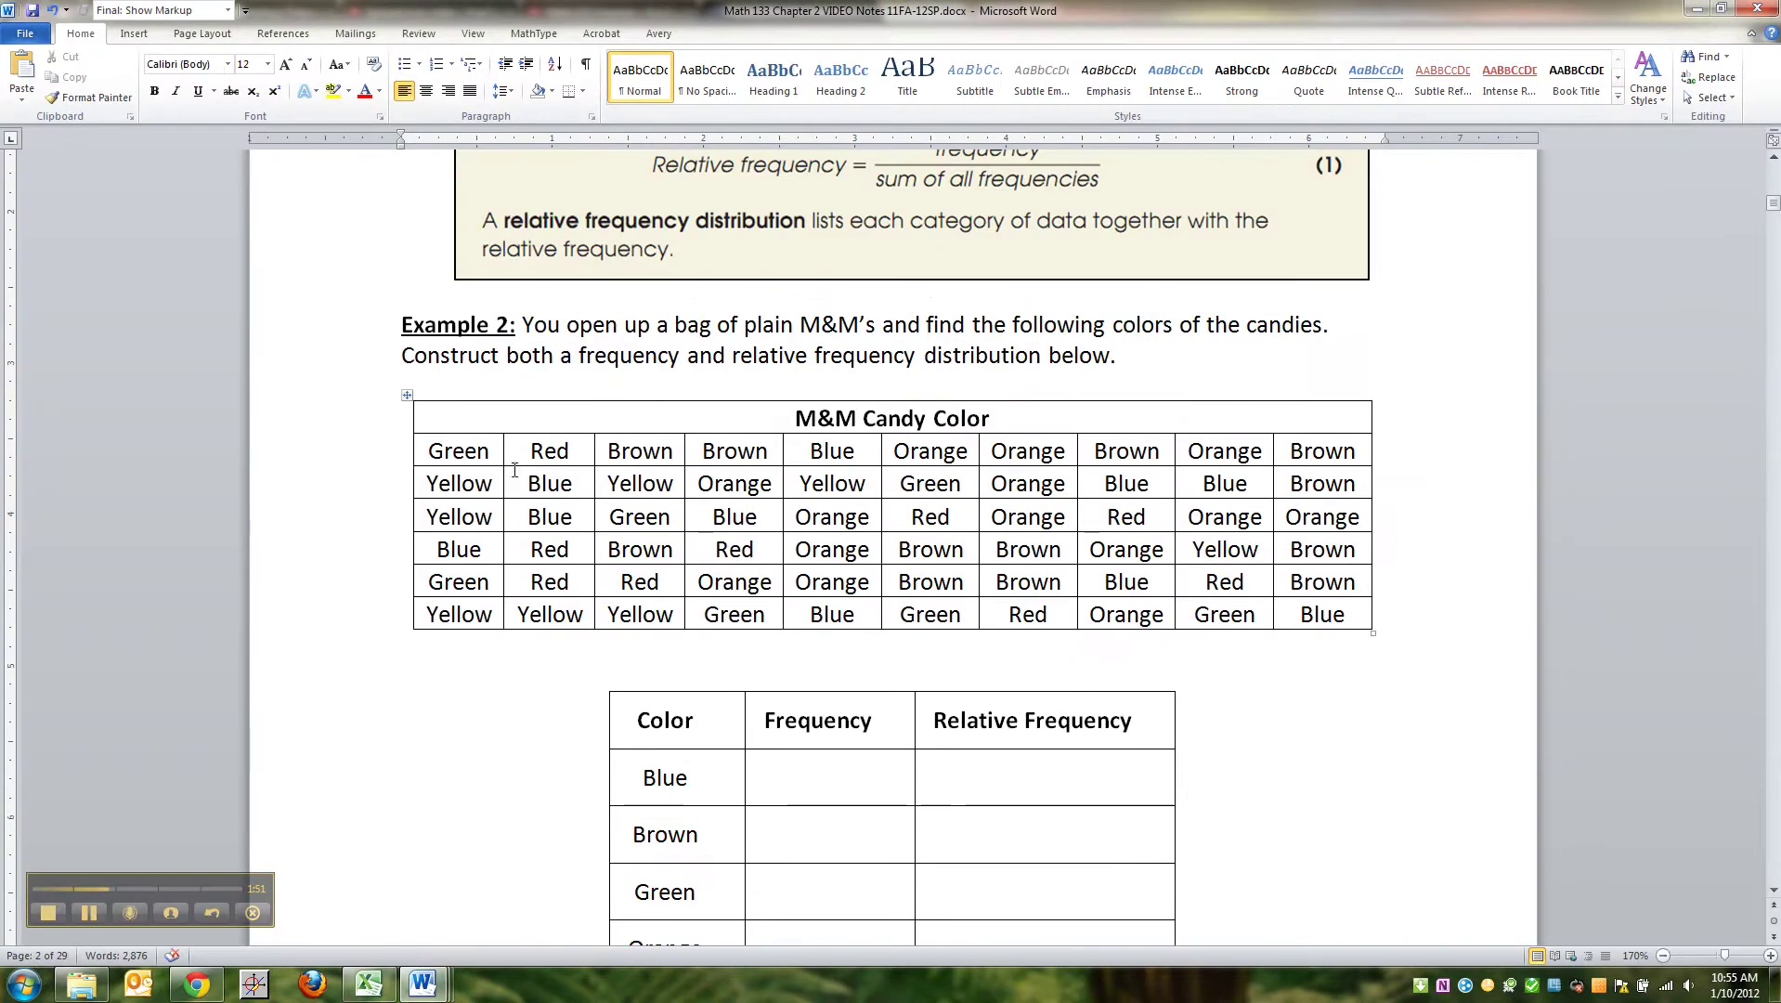
mouse_move(464, 453)
left_mouse_down()
mouse_move(489, 452)
mouse_move(457, 453)
left_mouse_up()
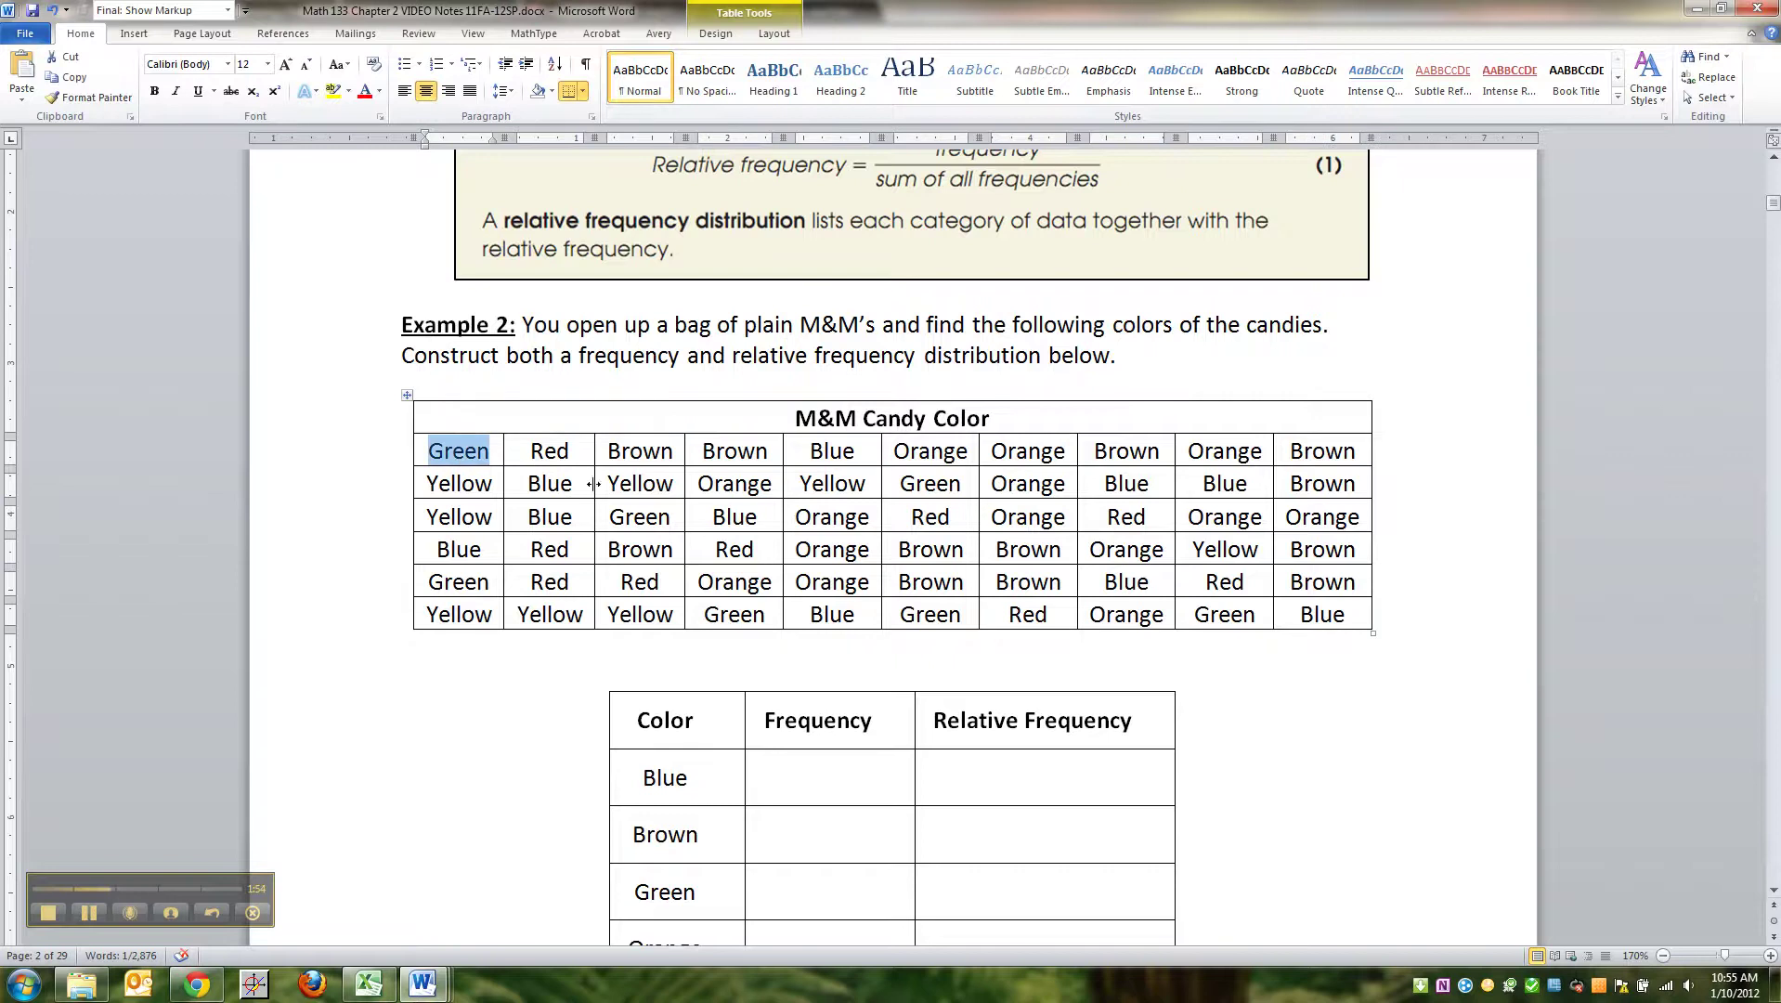
scroll(710, 580, "down", 3)
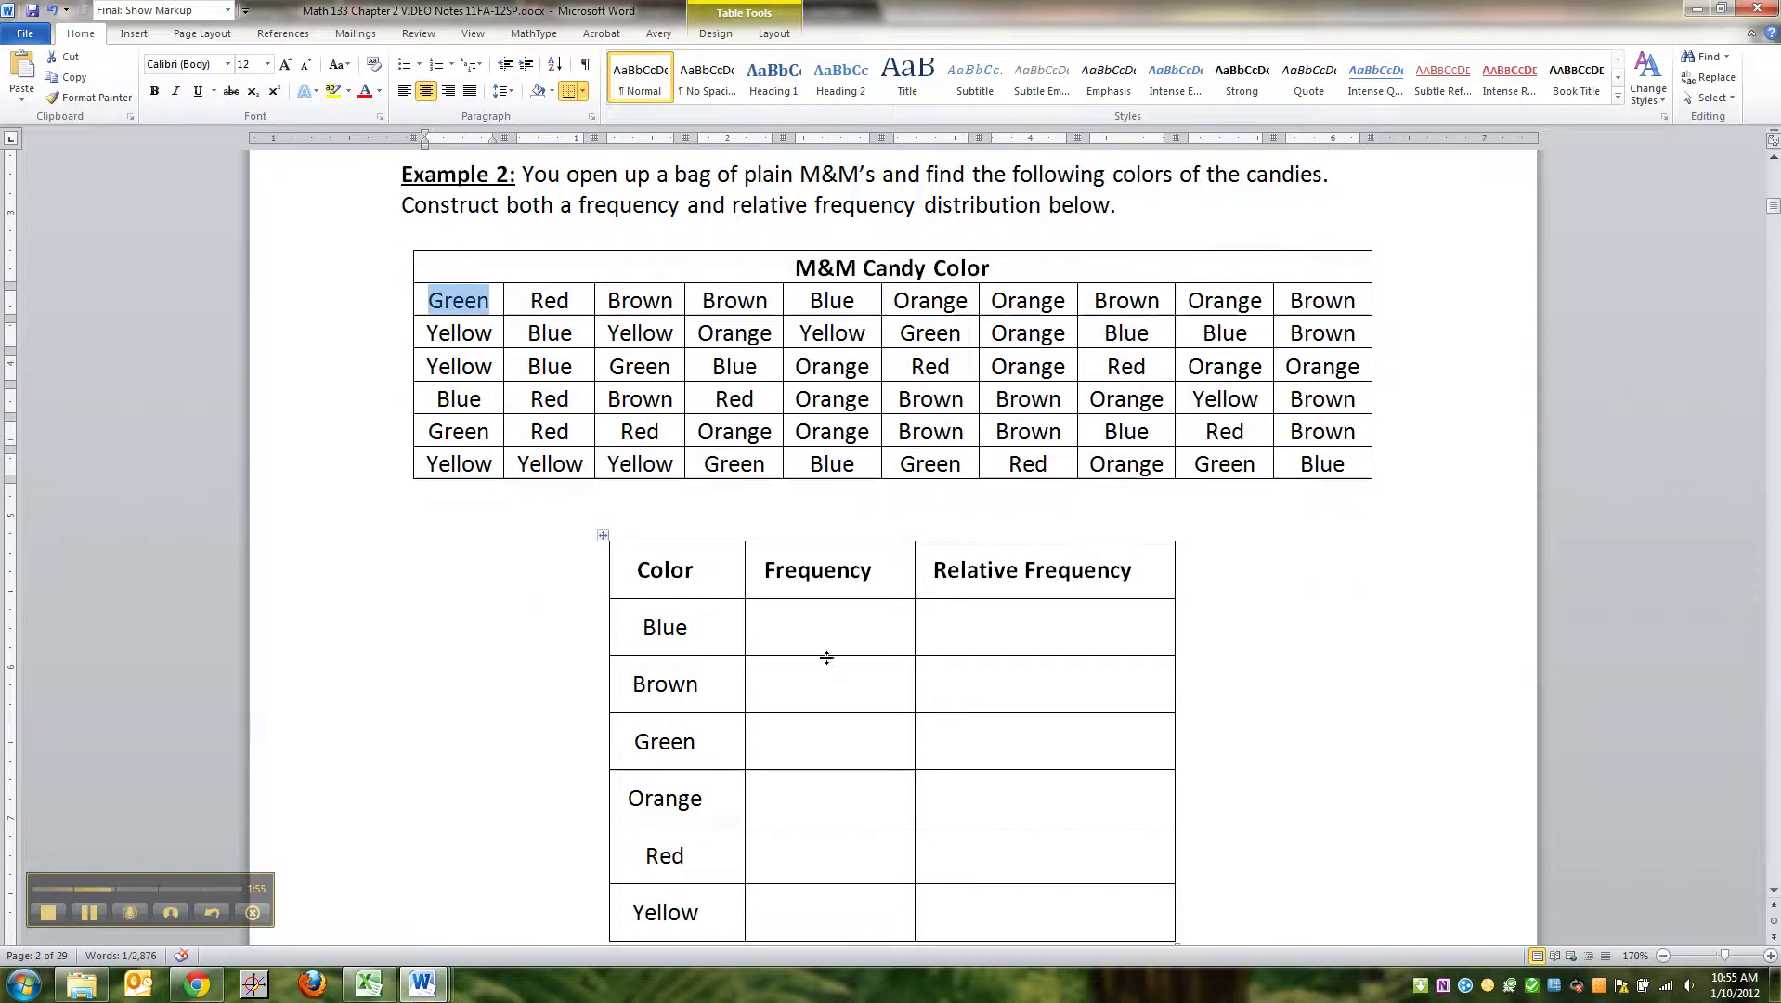
left_click(810, 644)
scroll(810, 645, "down", 3)
scroll(810, 645, "up", 2)
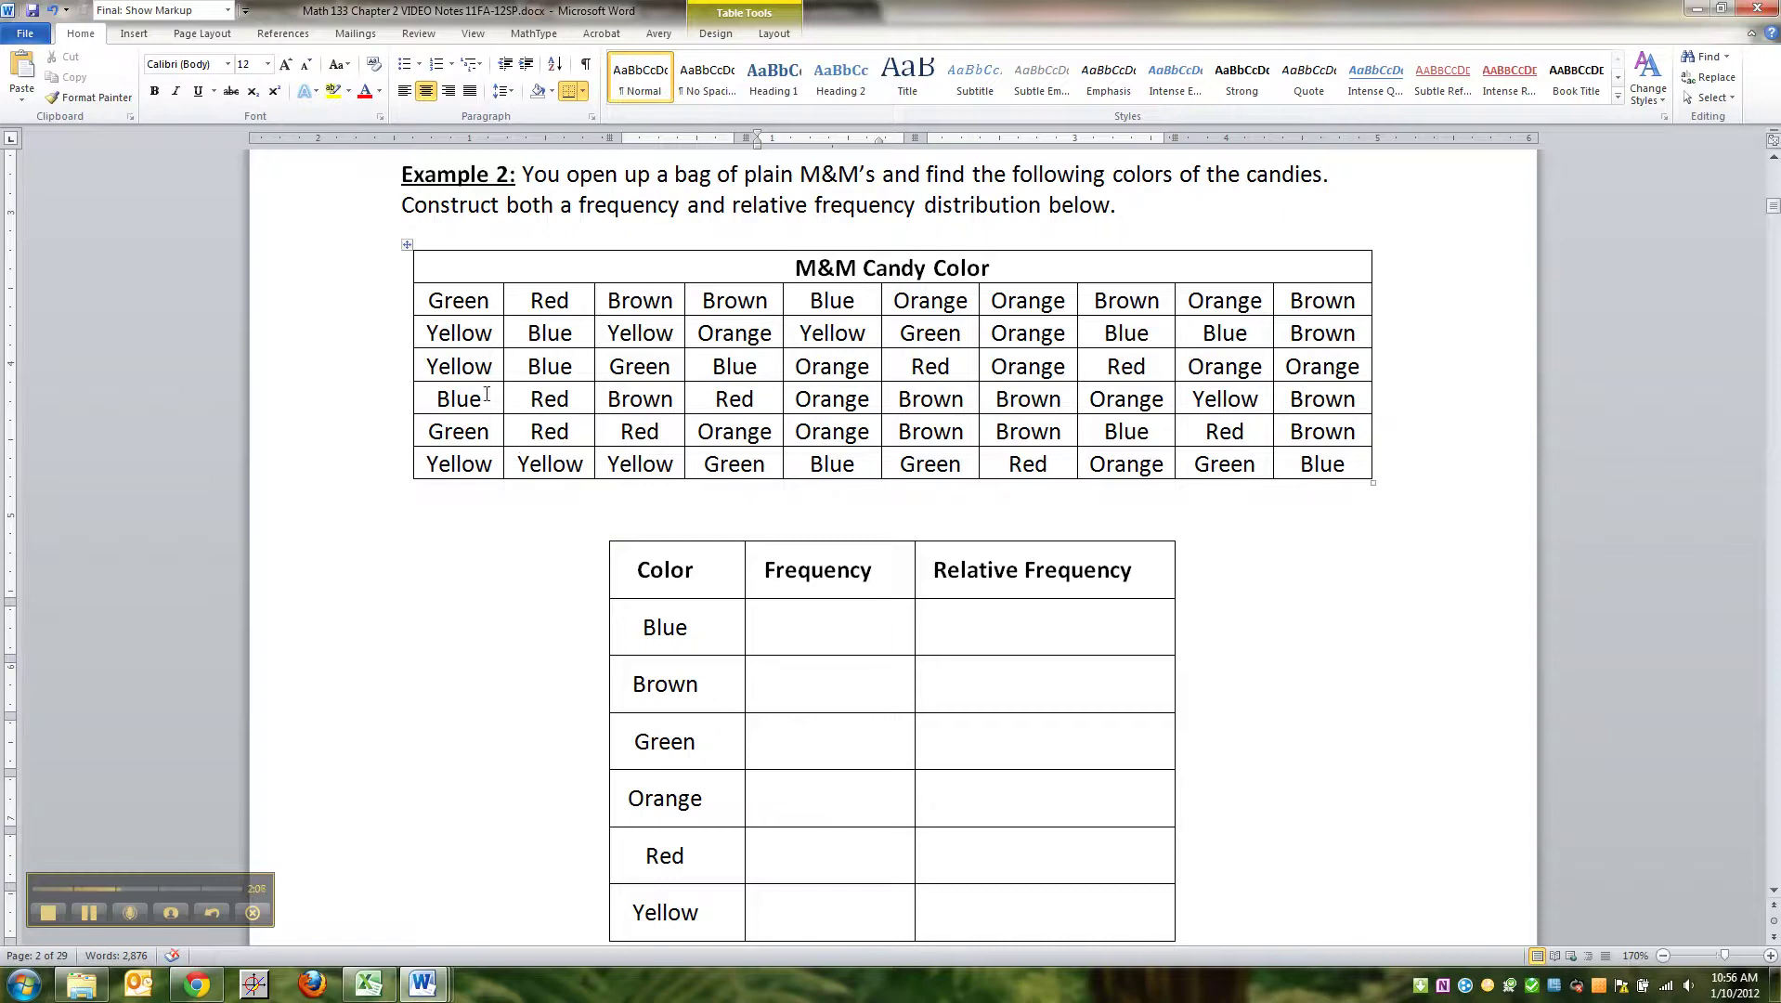
left_click_drag(481, 401, 436, 401)
left_click_drag(552, 325, 567, 365)
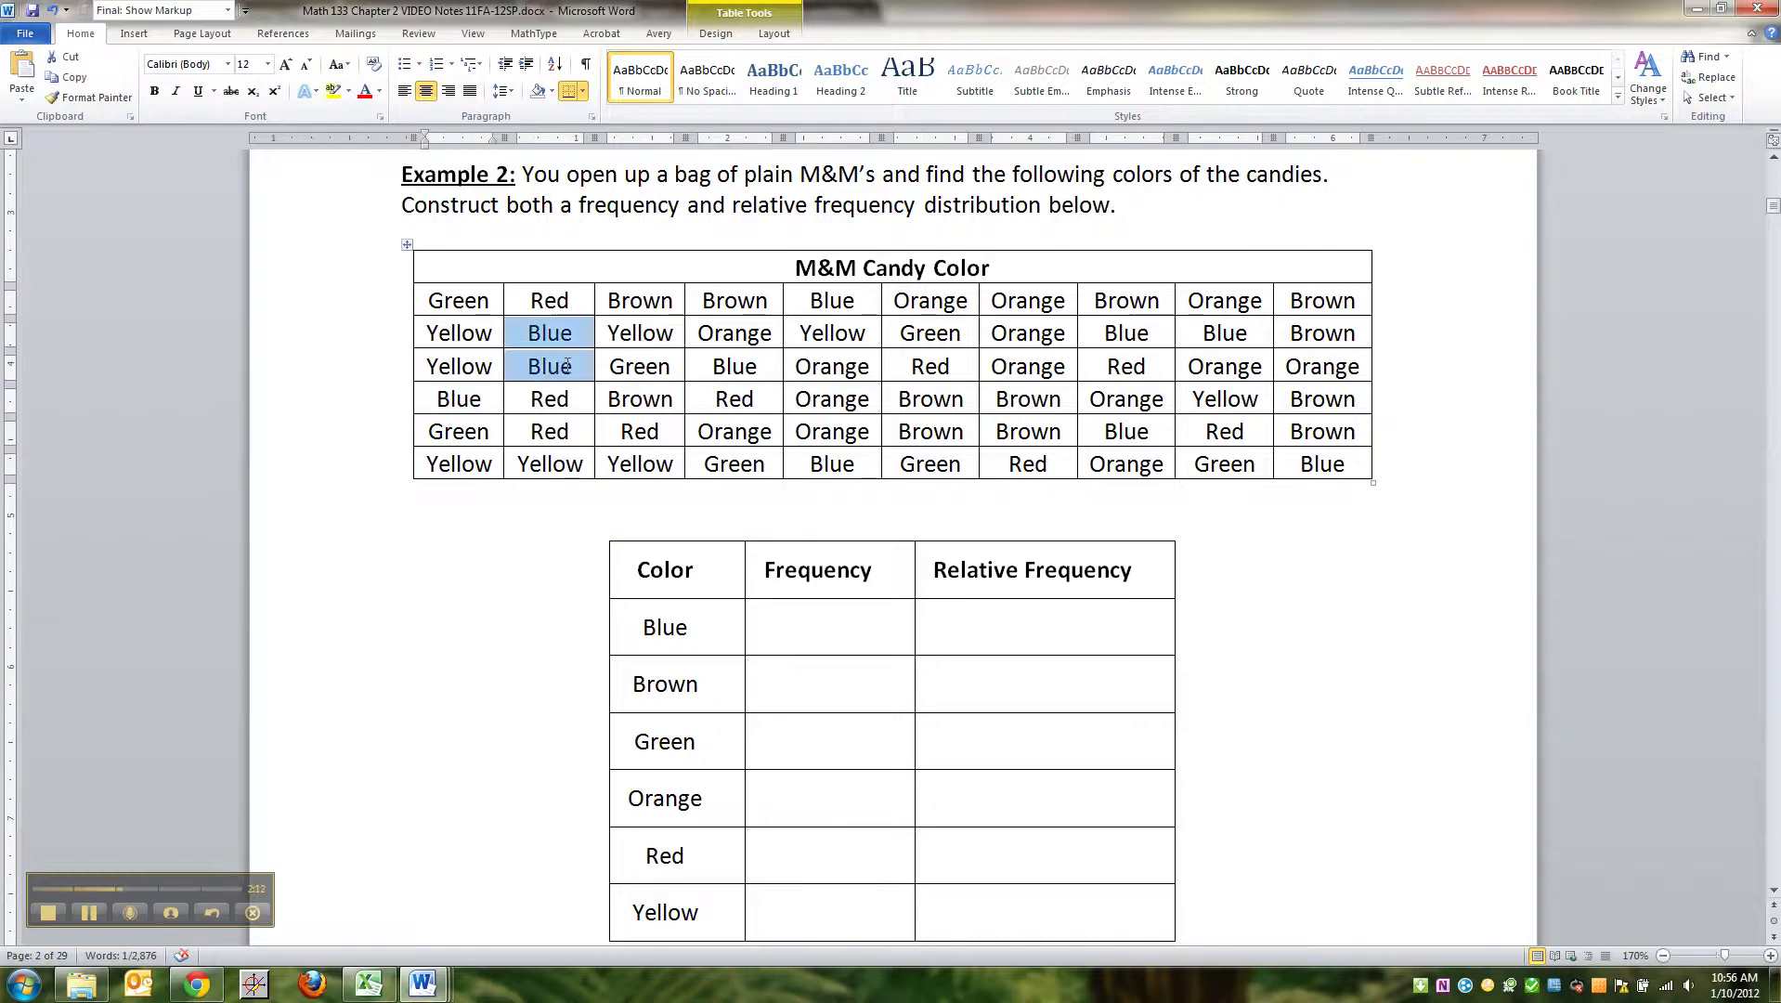
left_click(648, 430)
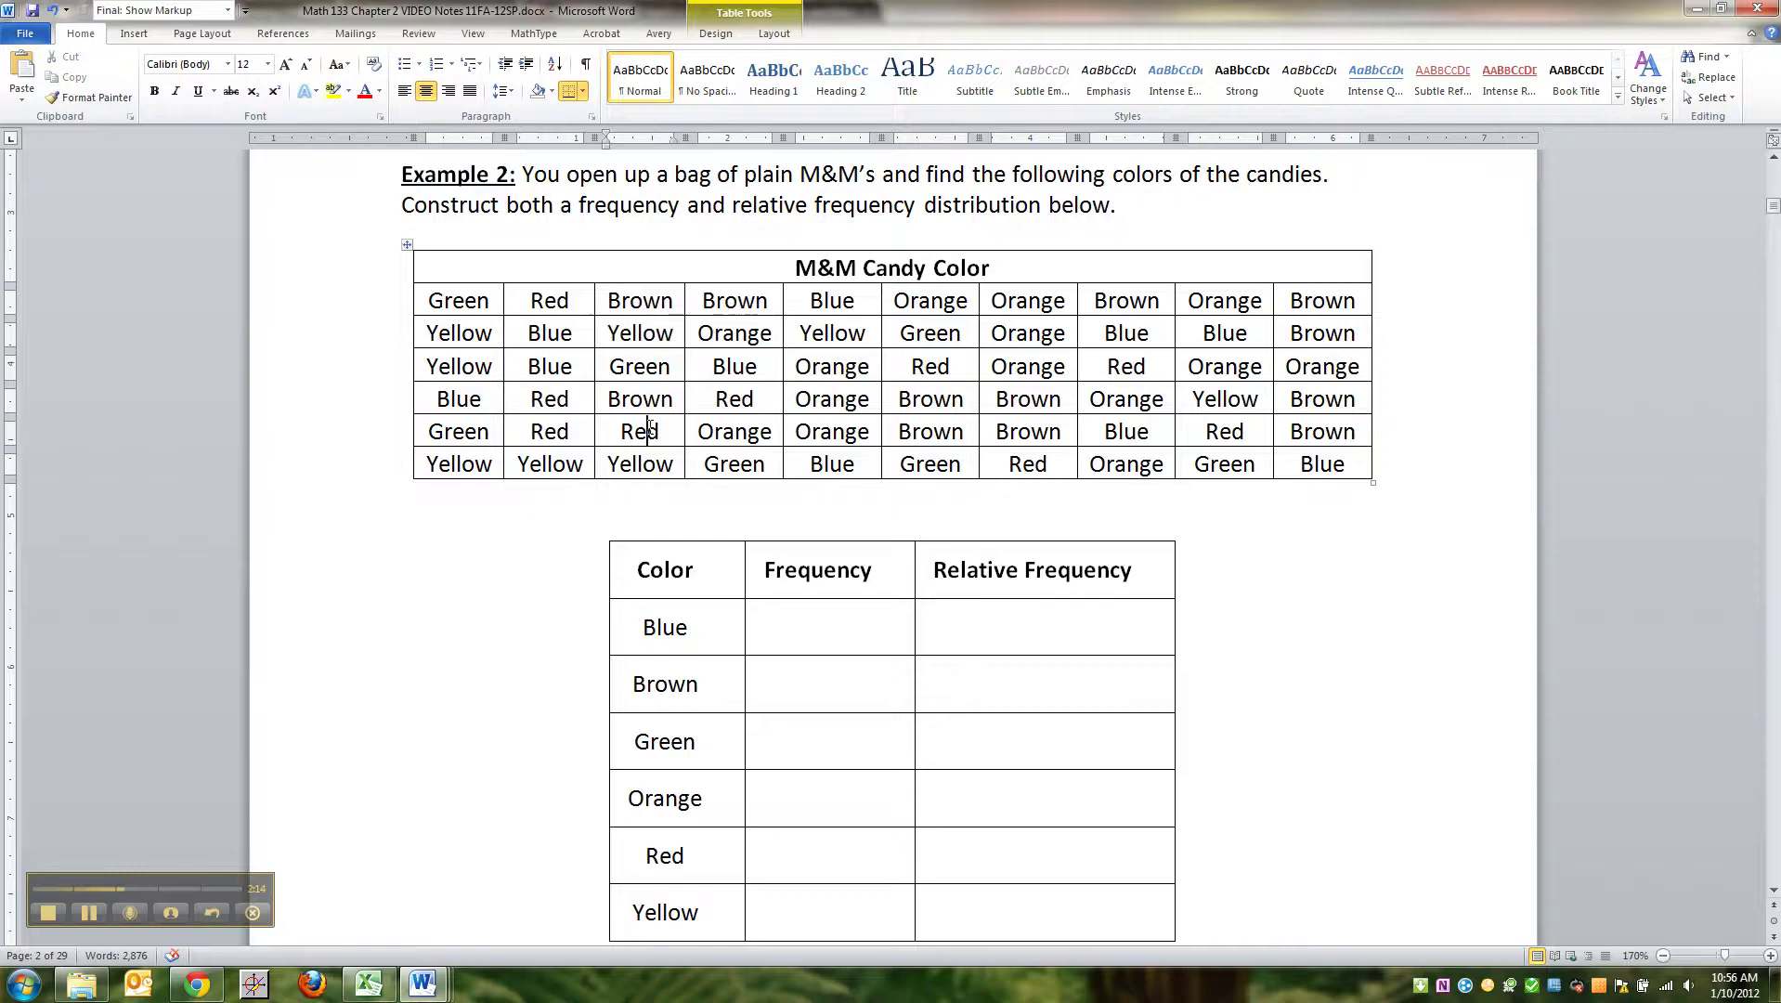
double_click(734, 366)
double_click(815, 300)
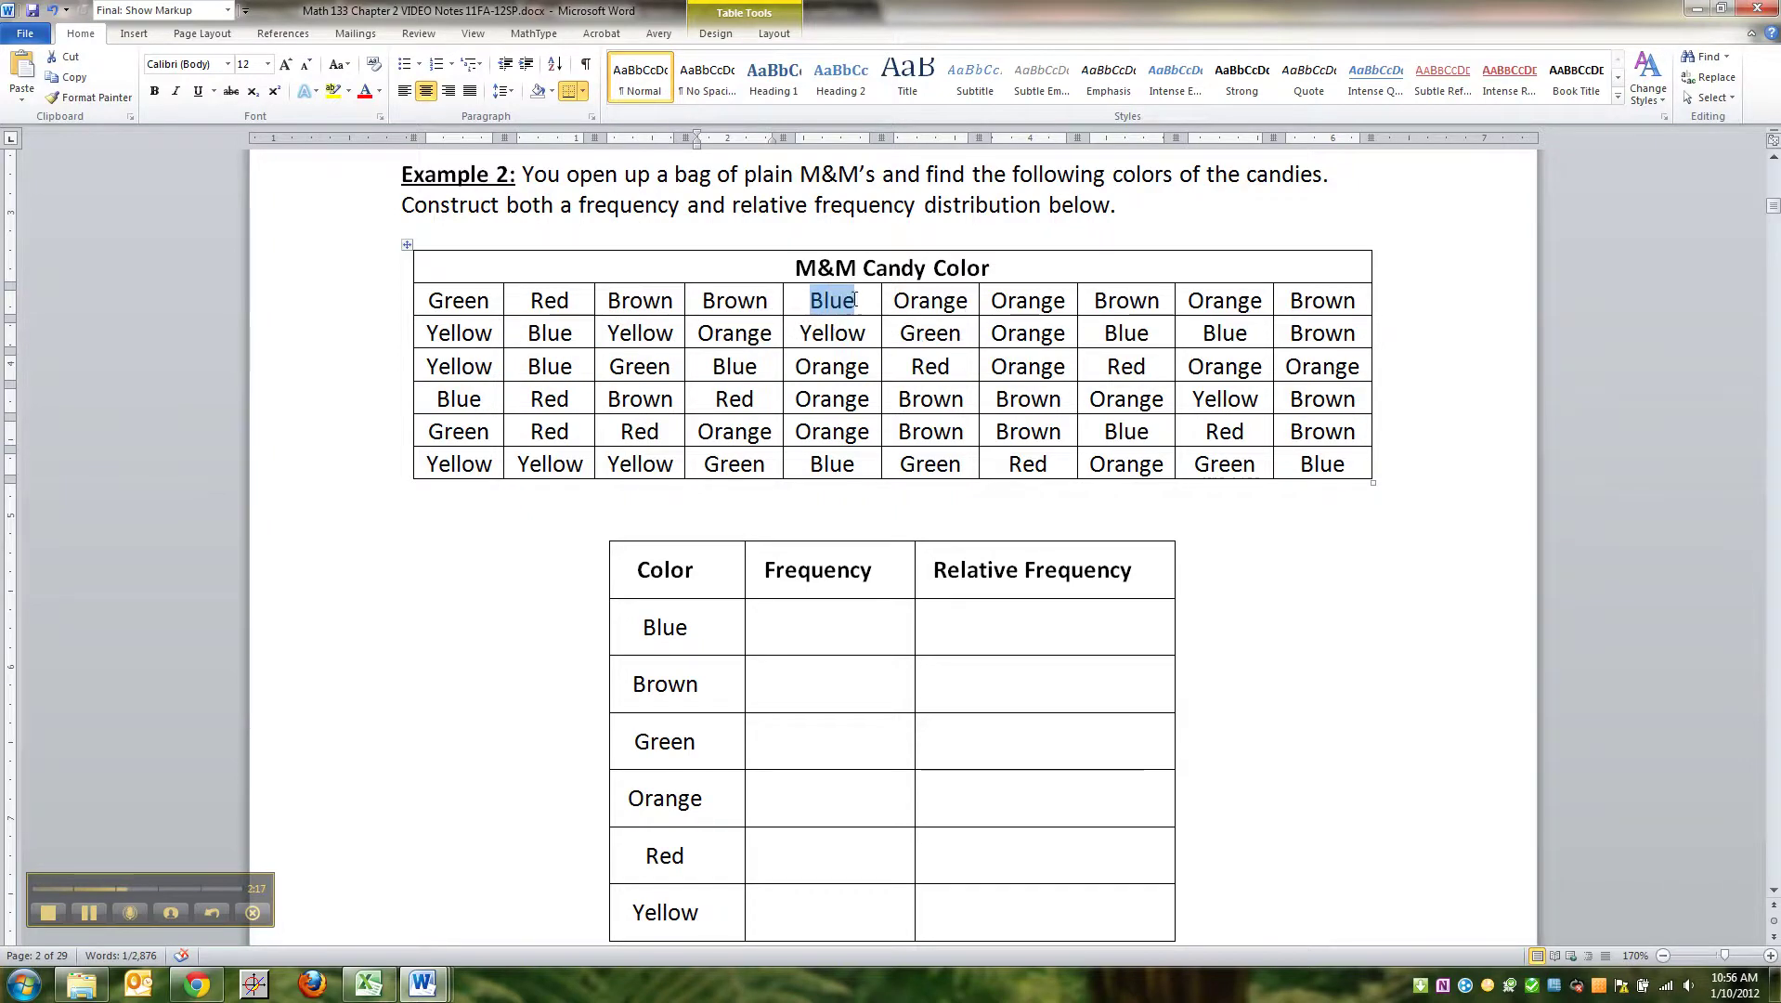
double_click(831, 463)
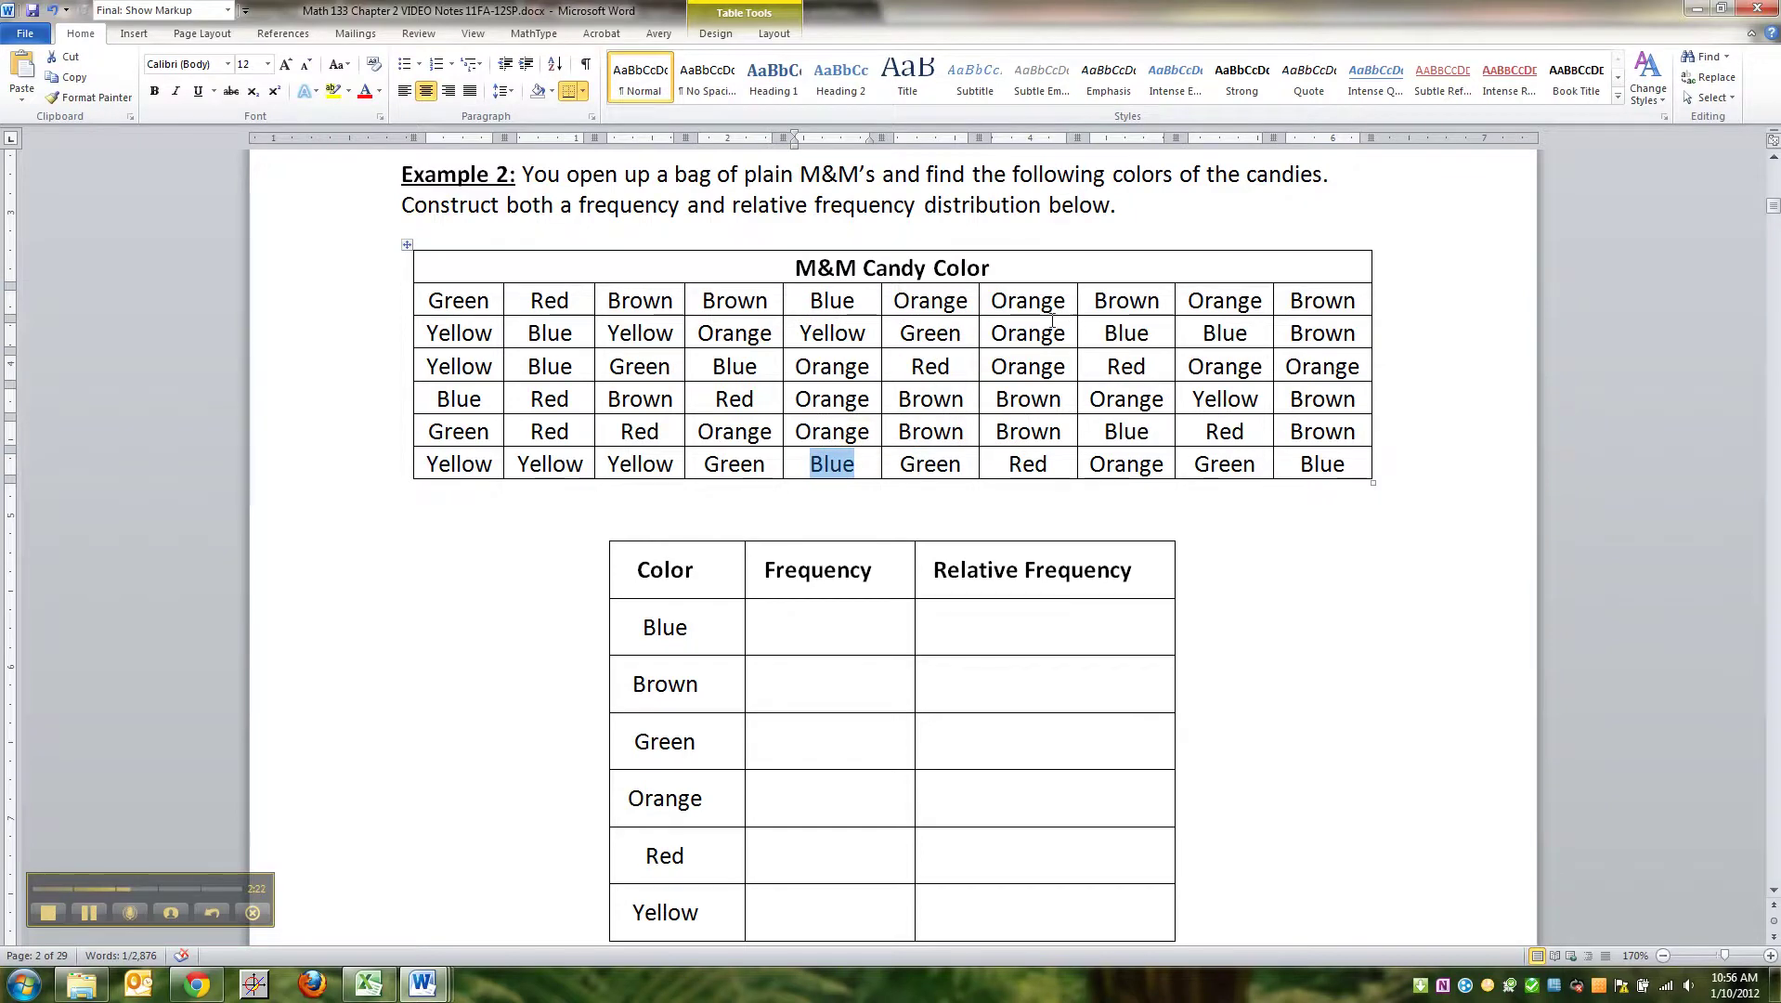
double_click(1127, 333)
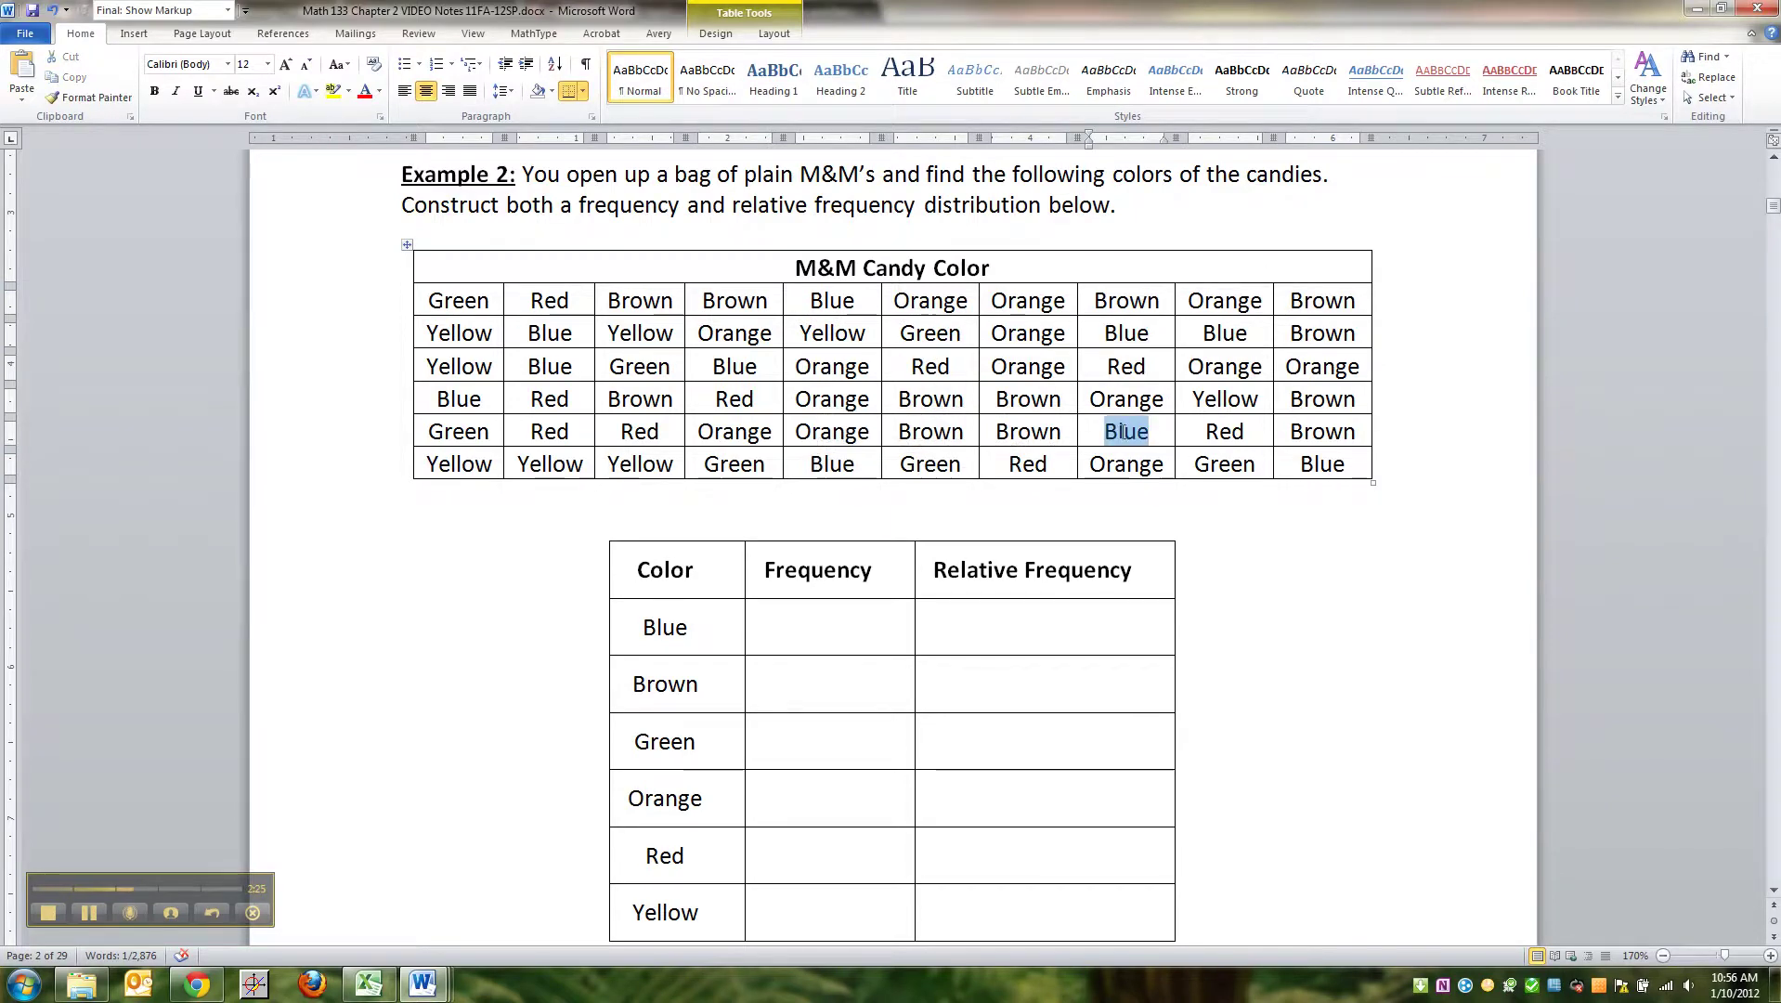
double_click(1222, 335)
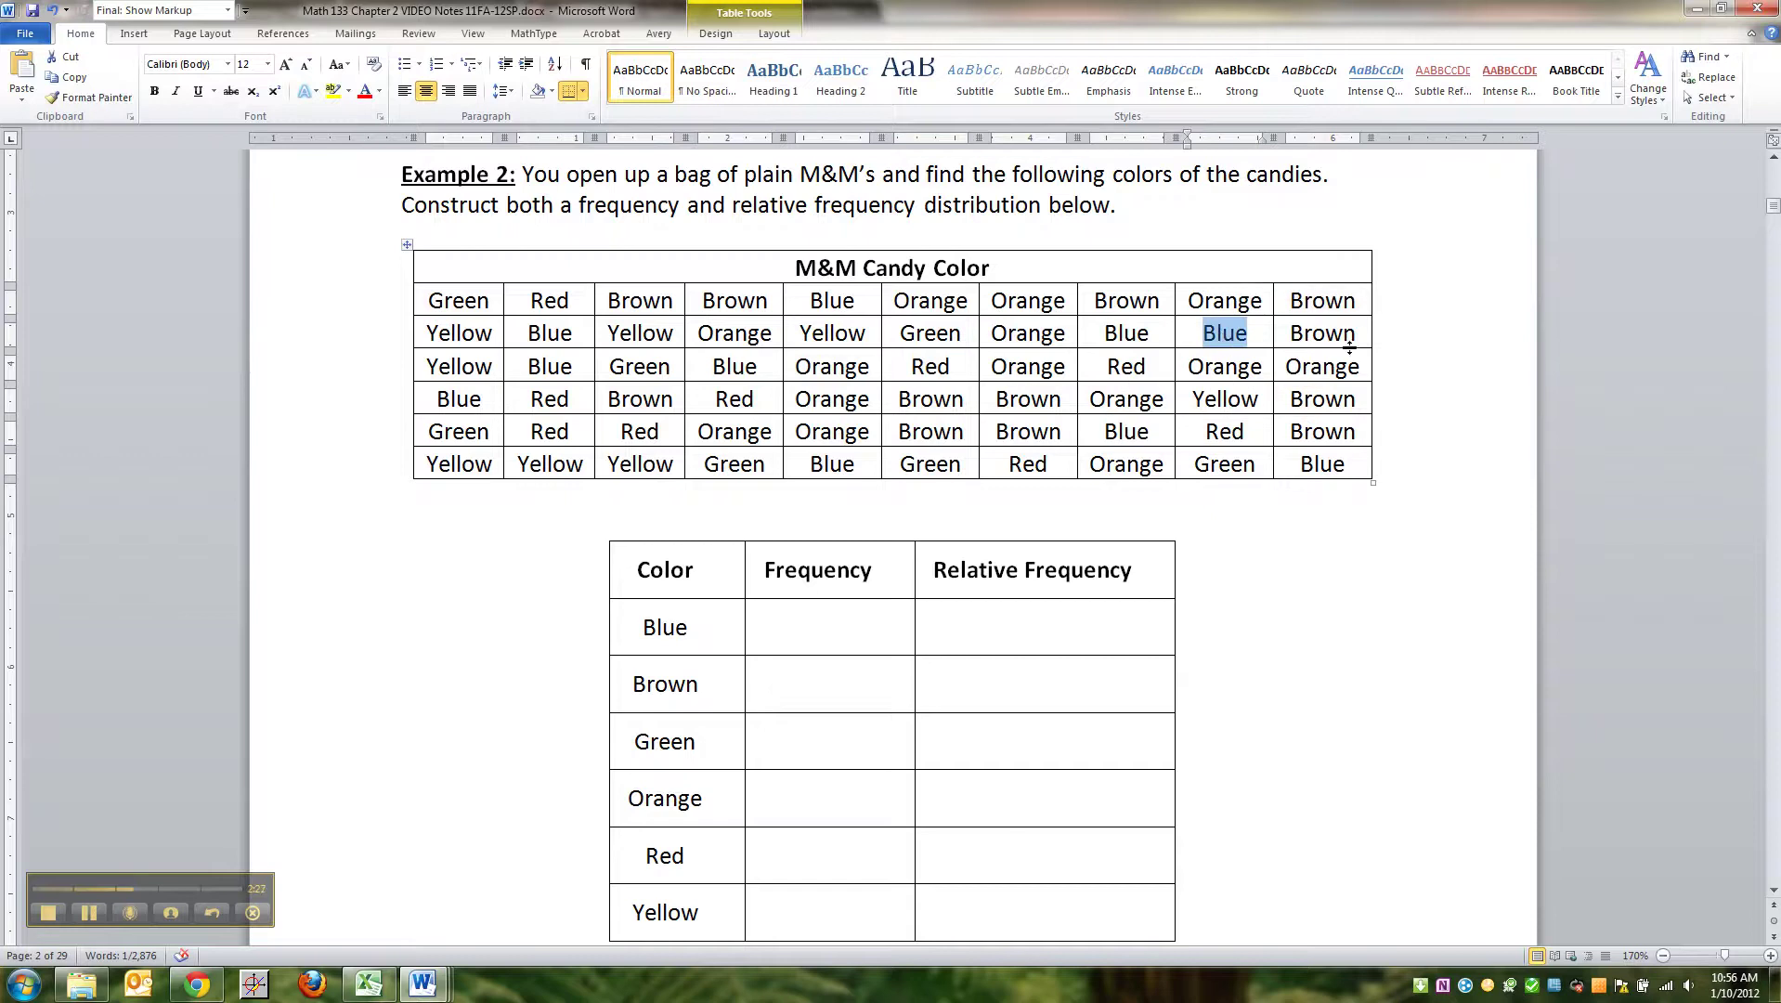
double_click(1328, 461)
- Enter 10 as Blue's frequency in the table
left_click(813, 627)
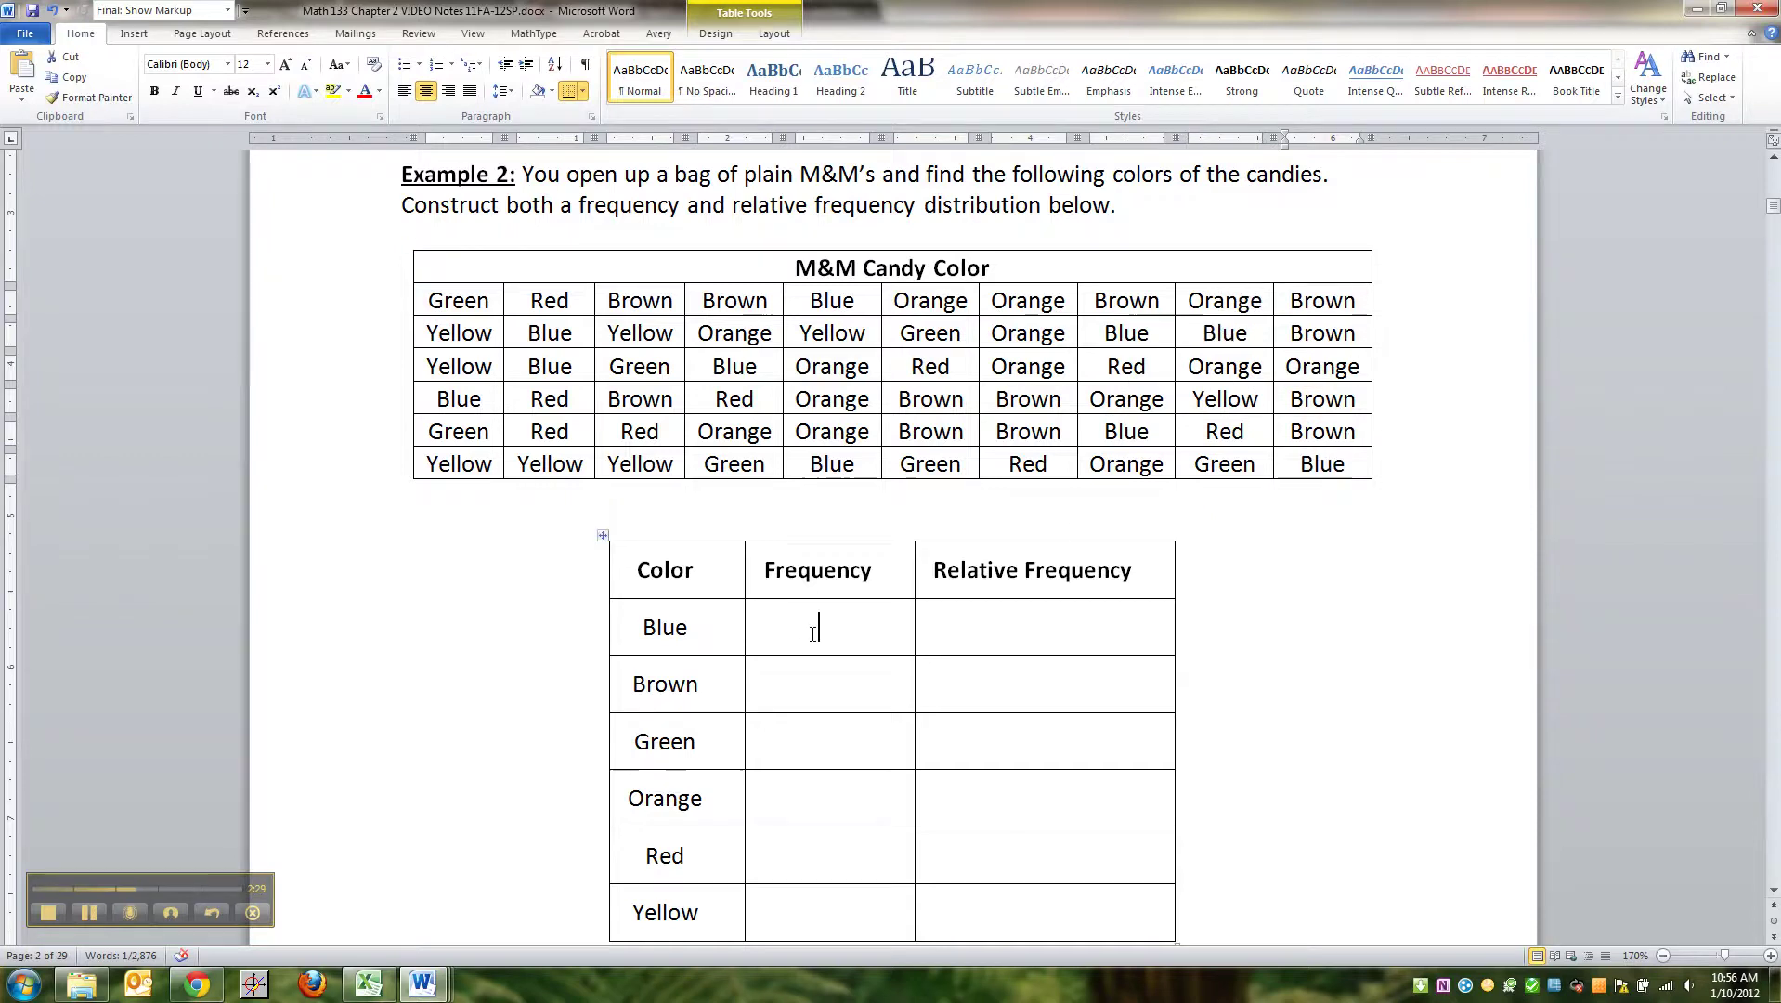
type("10")
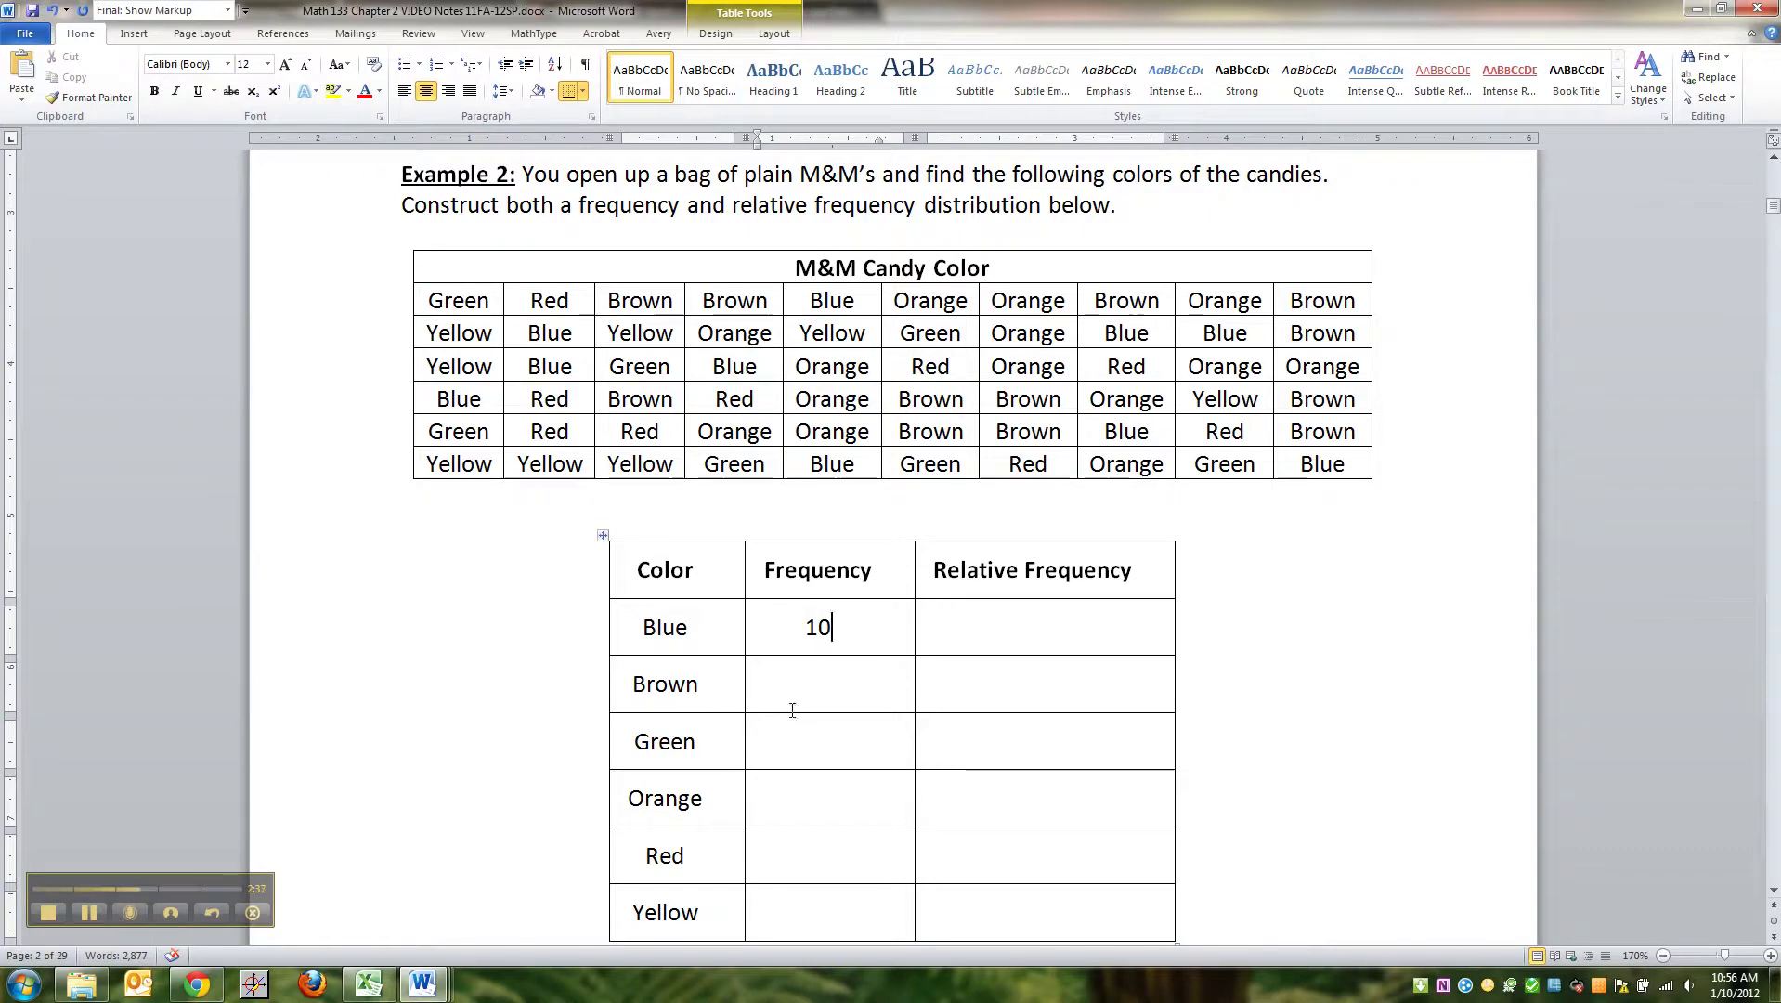
left_click(89, 913)
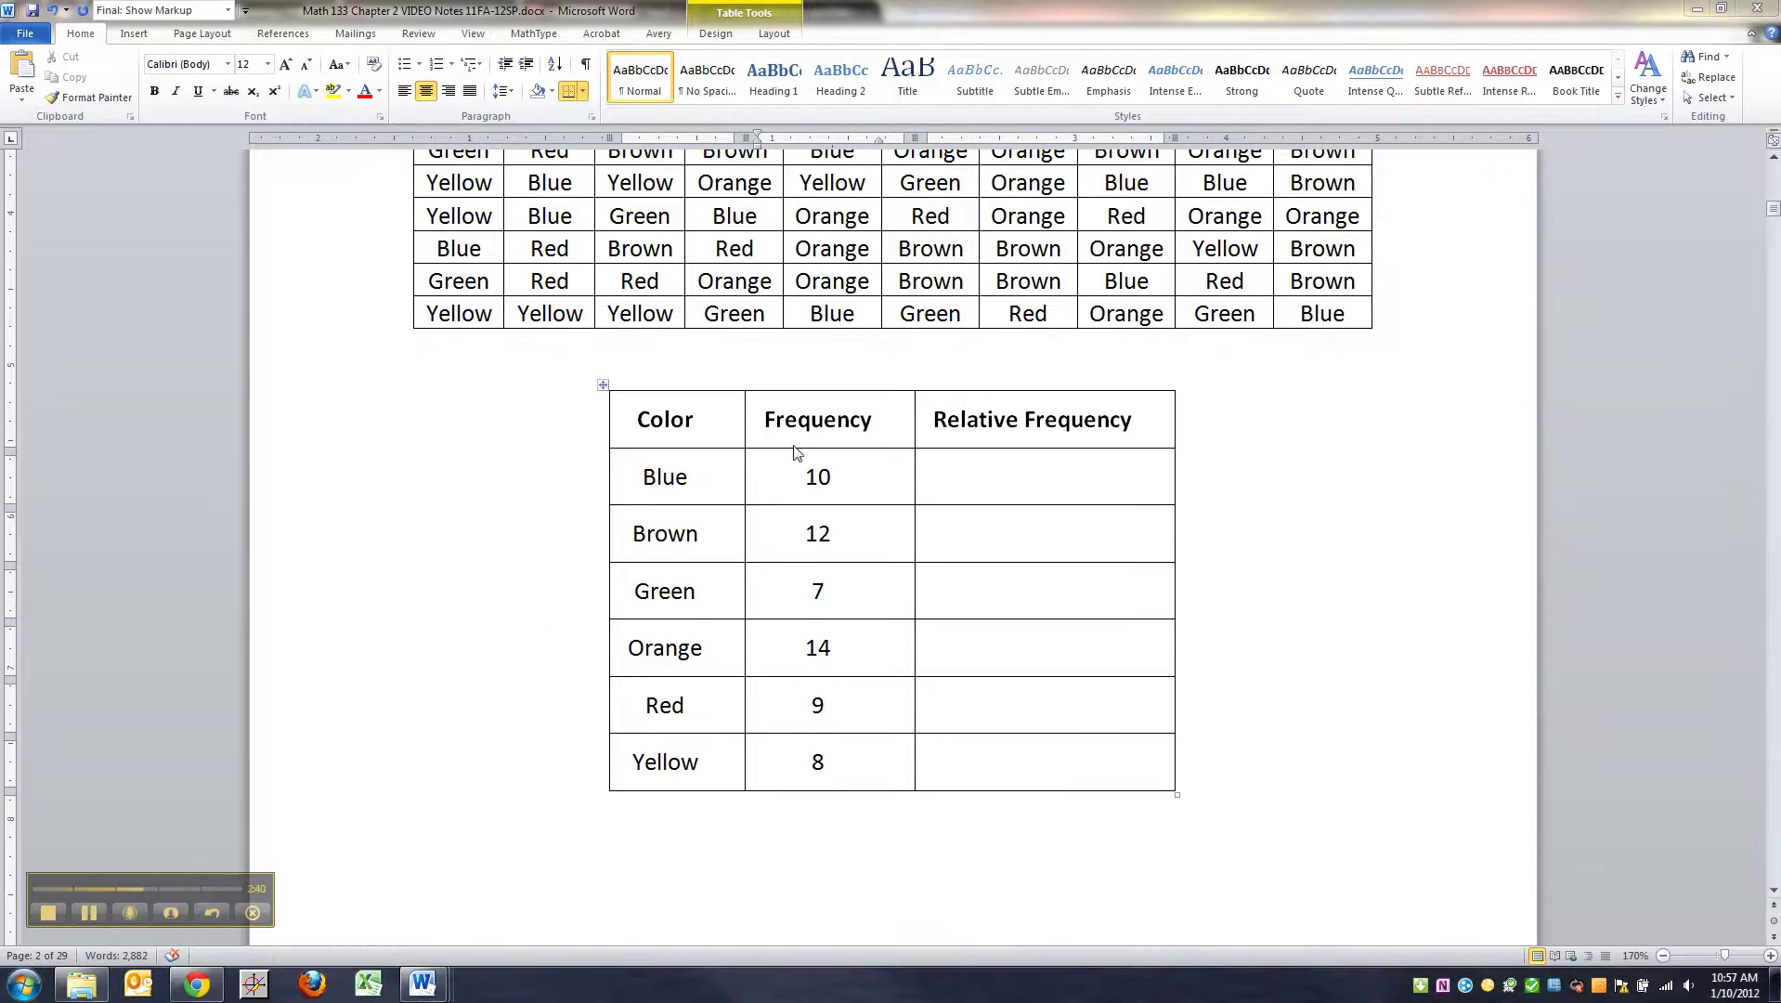
scroll(959, 480, "down", 1)
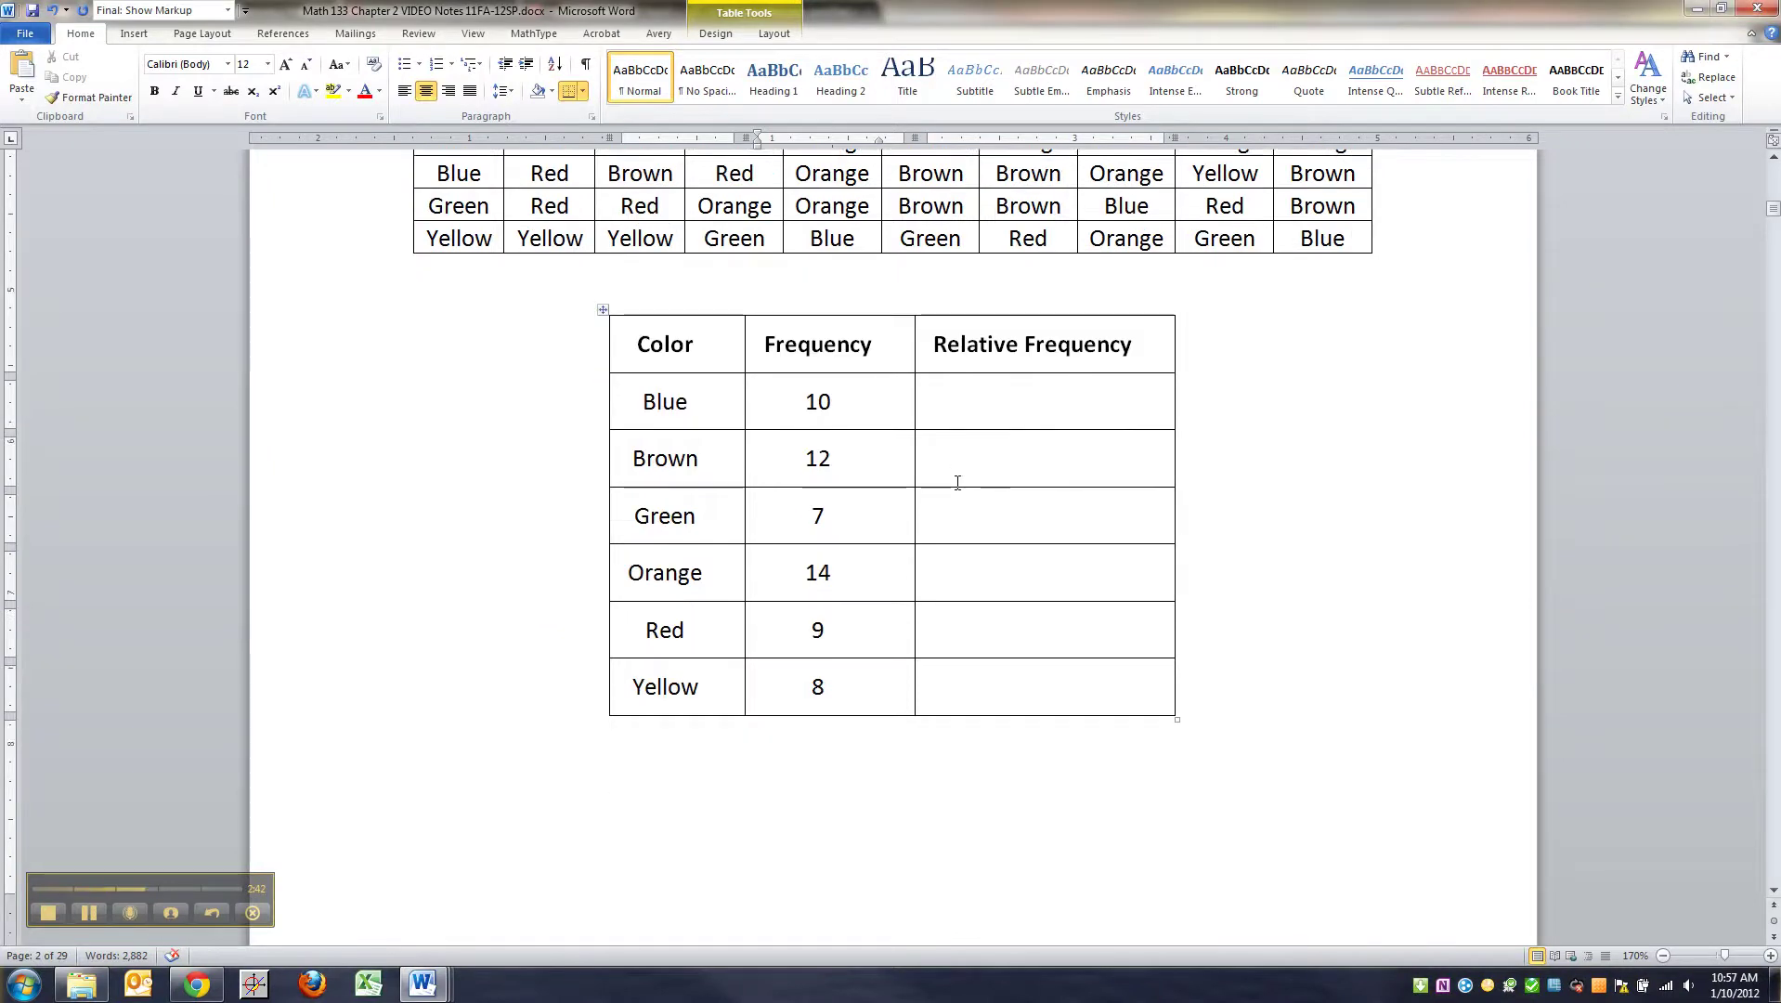
scroll(964, 481, "up", 3)
scroll(970, 482, "down", 2)
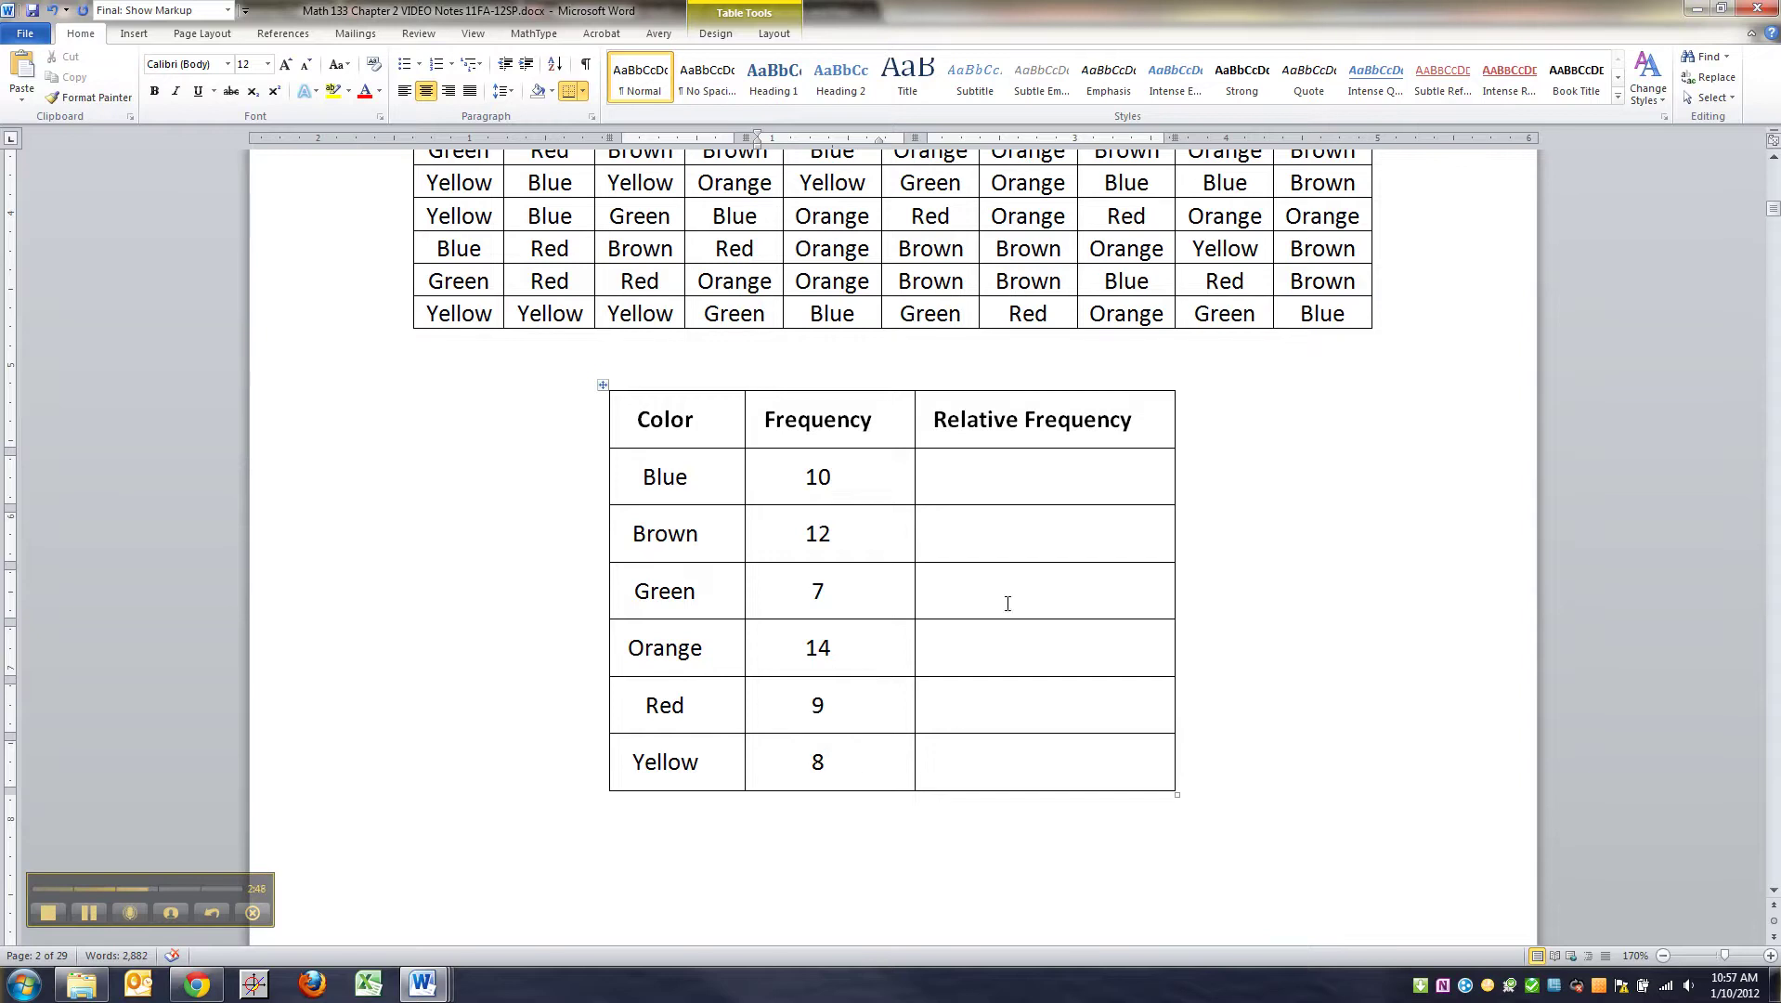
left_click(1034, 472)
scroll(1047, 699, "up", 1)
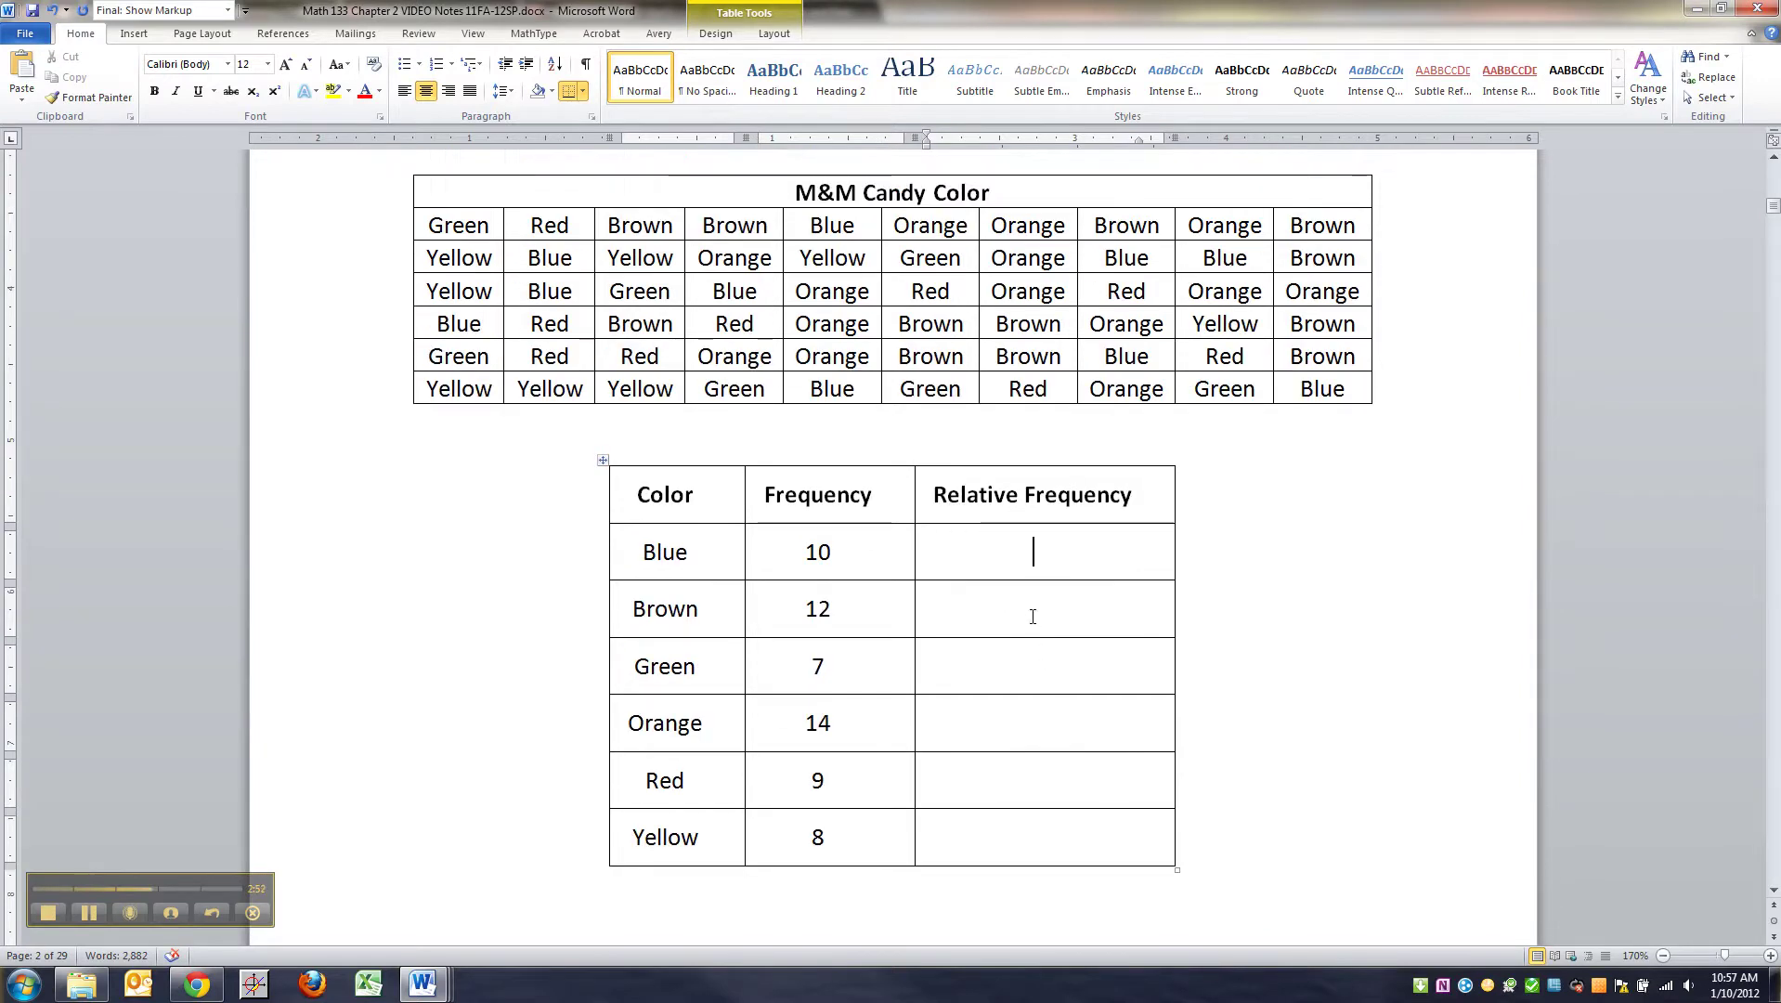
scroll(1029, 594, "up", 1)
scroll(1025, 568, "up", 7)
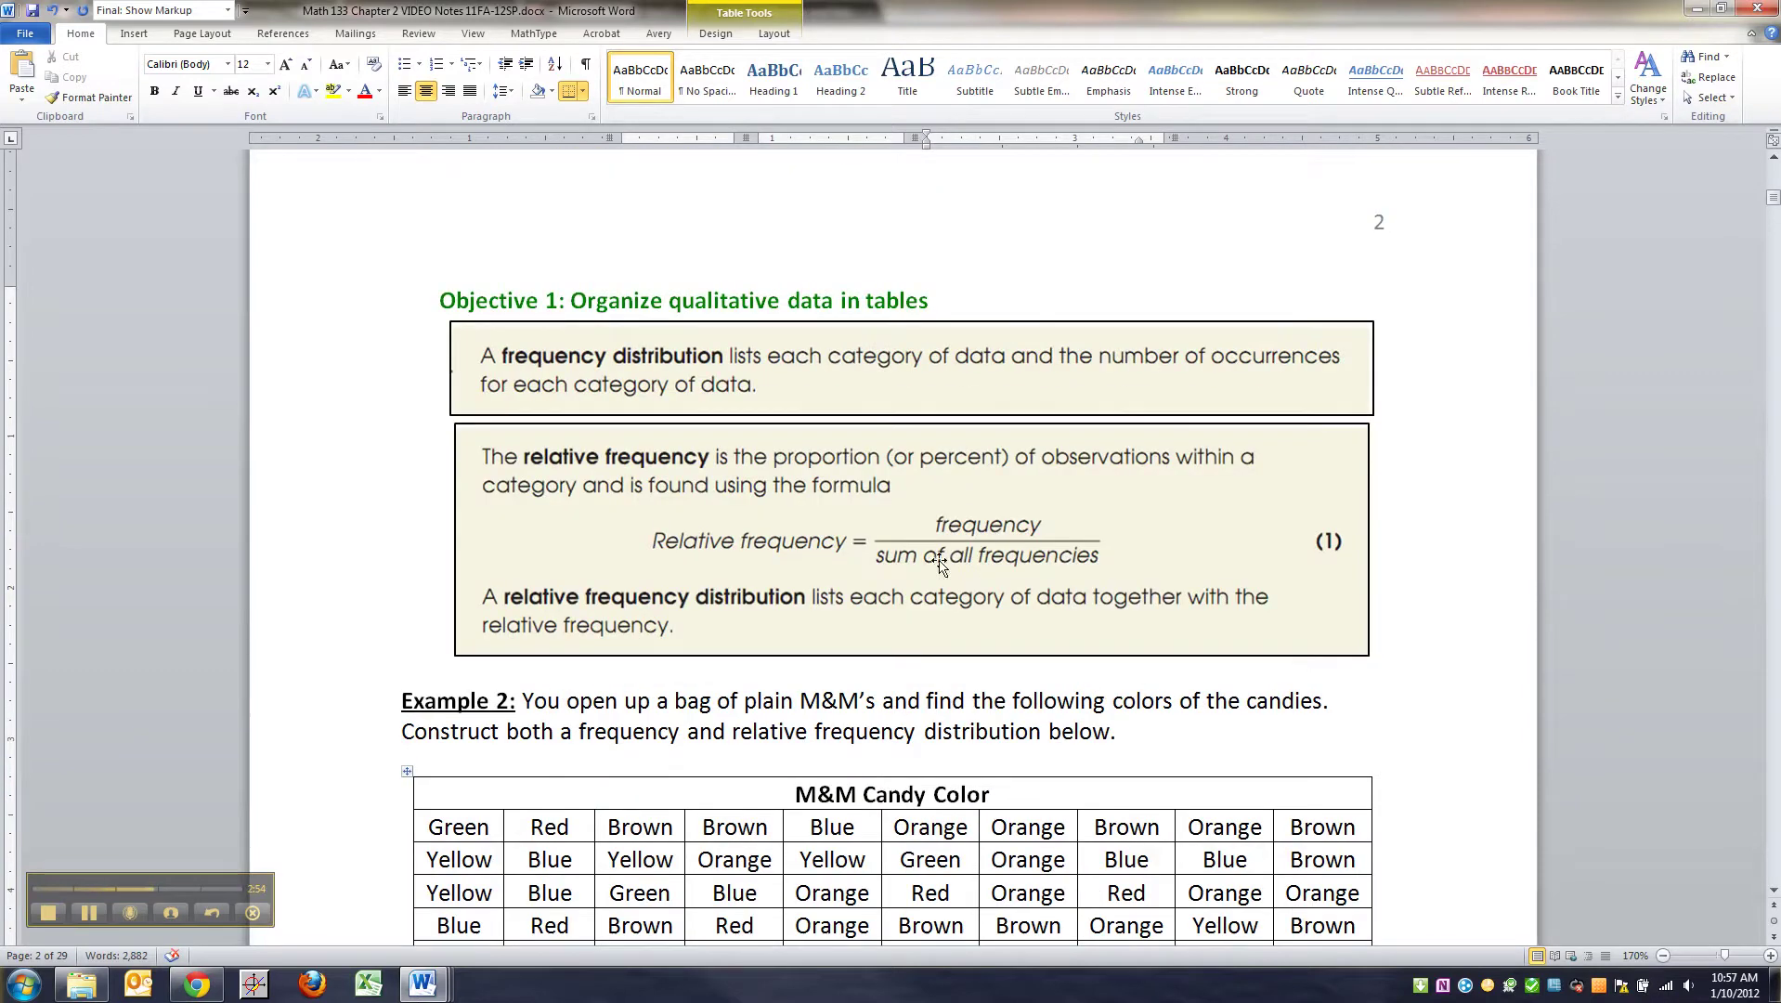
scroll(940, 565, "down", 1)
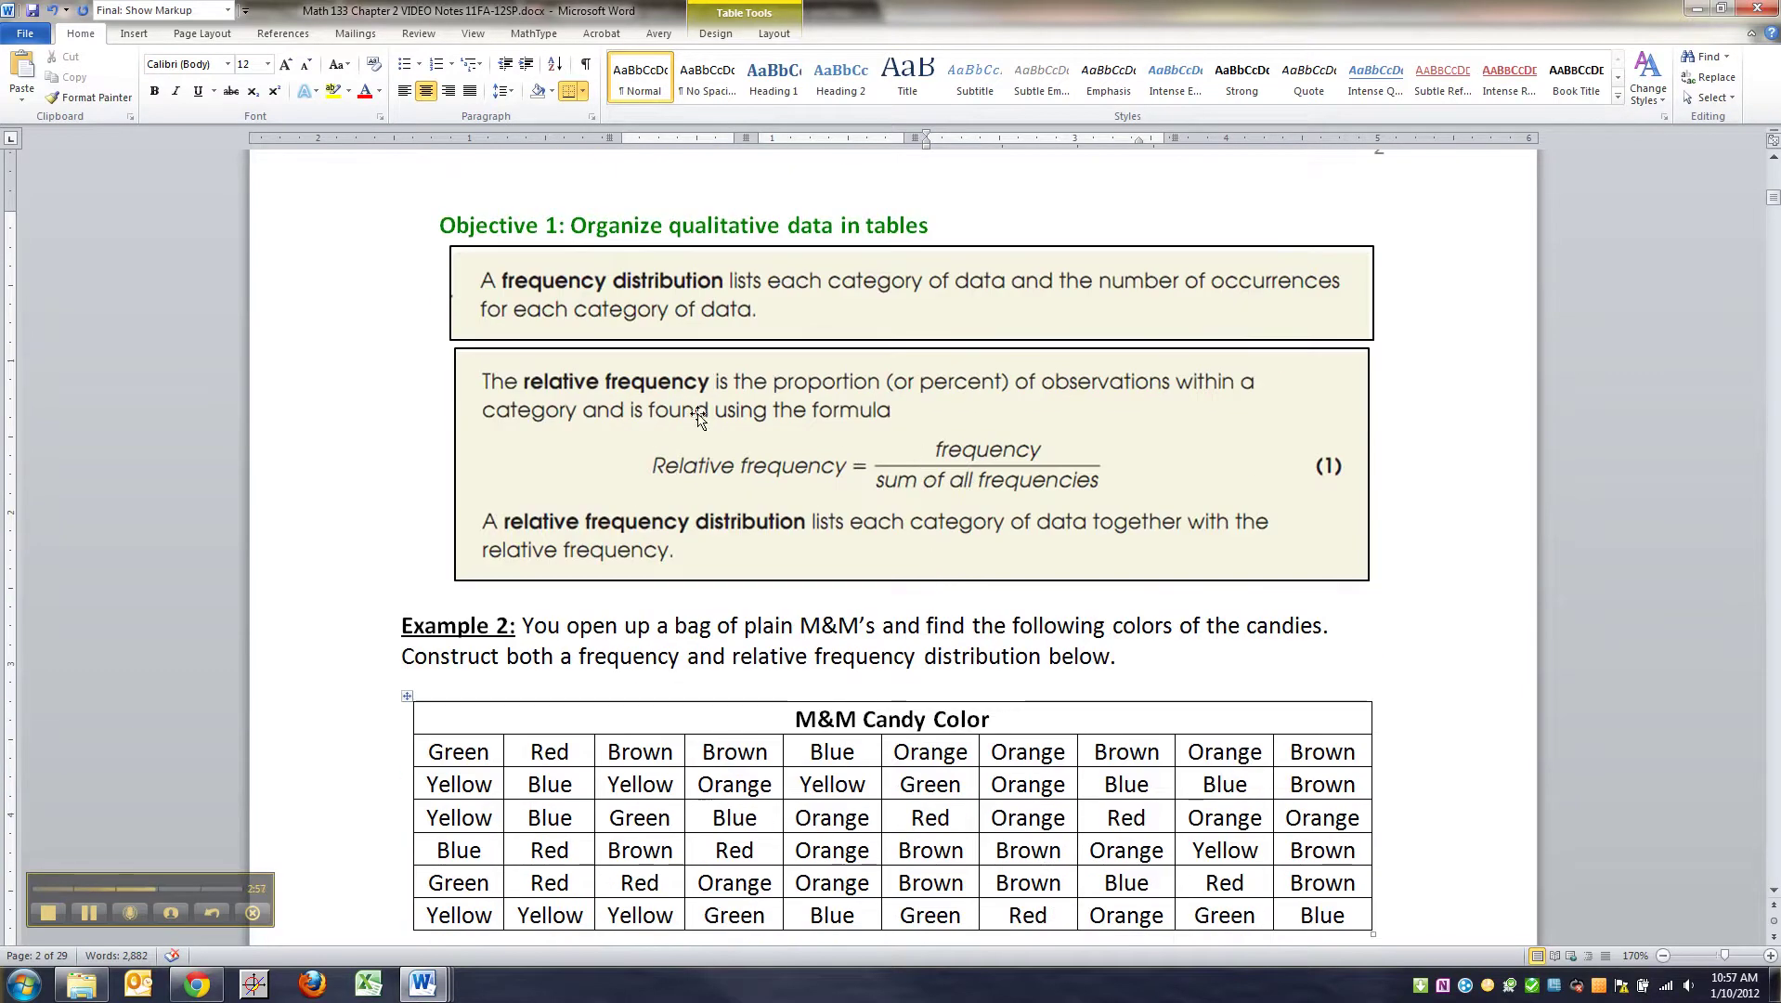
scroll(857, 501, "down", 1)
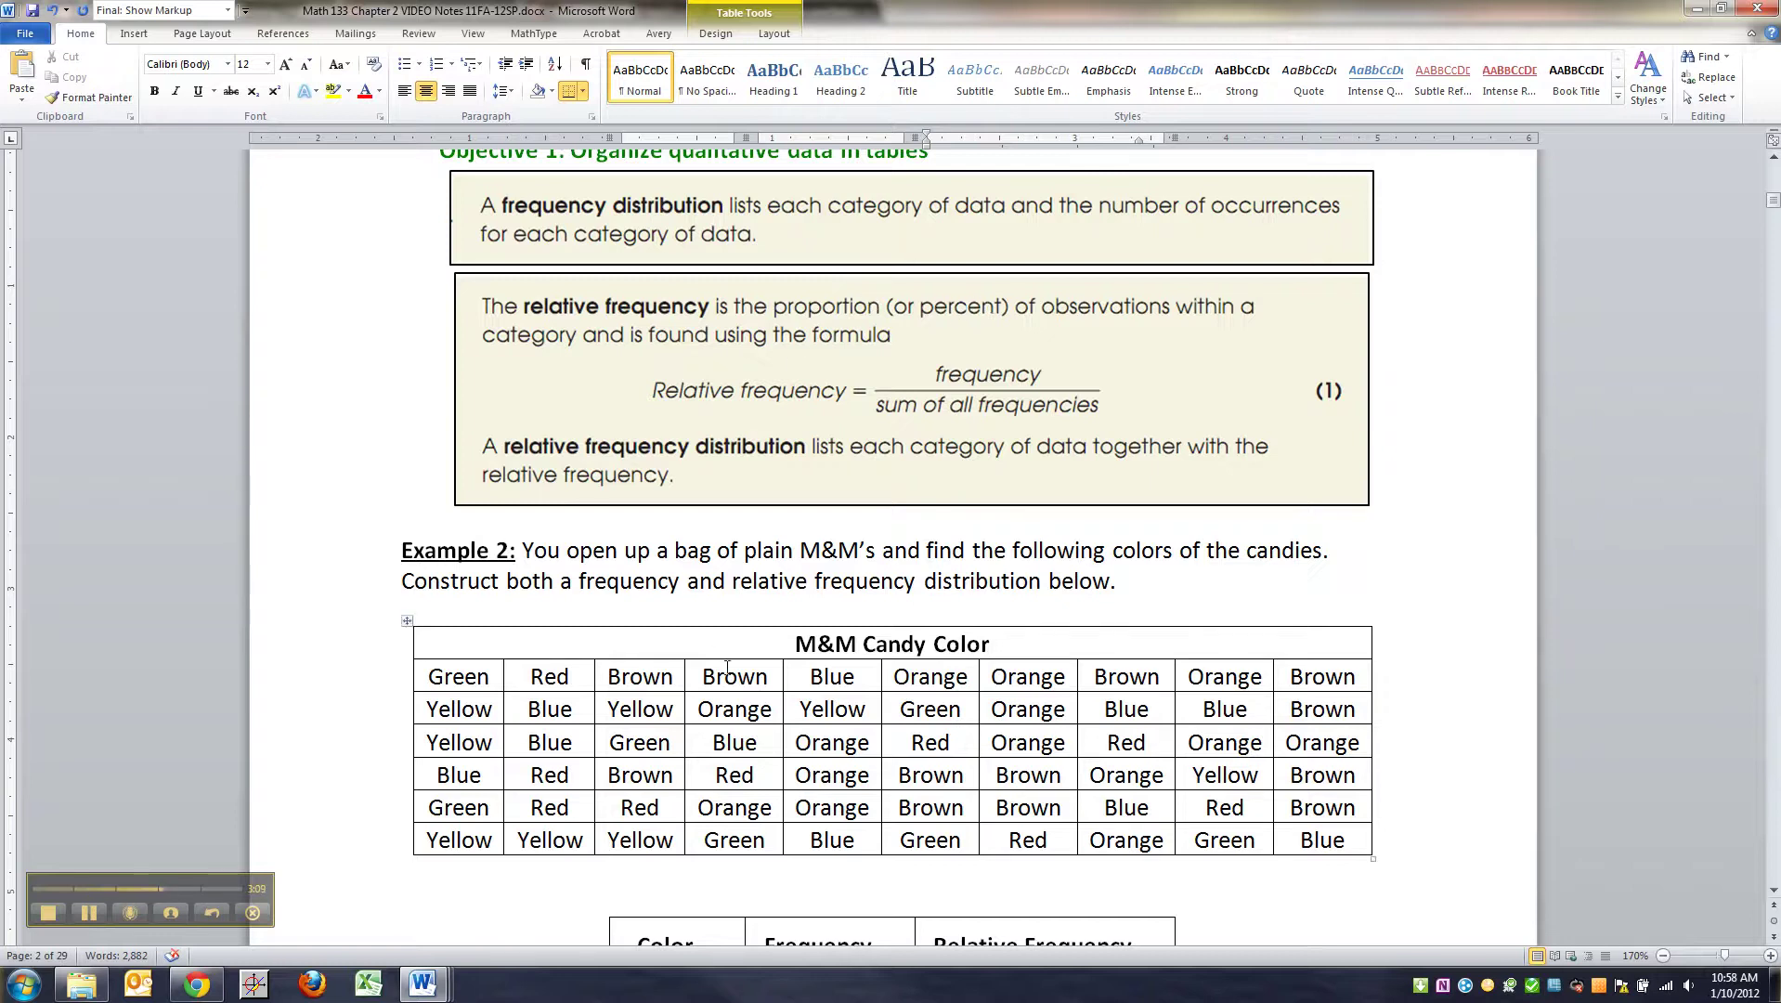
scroll(816, 665, "down", 3)
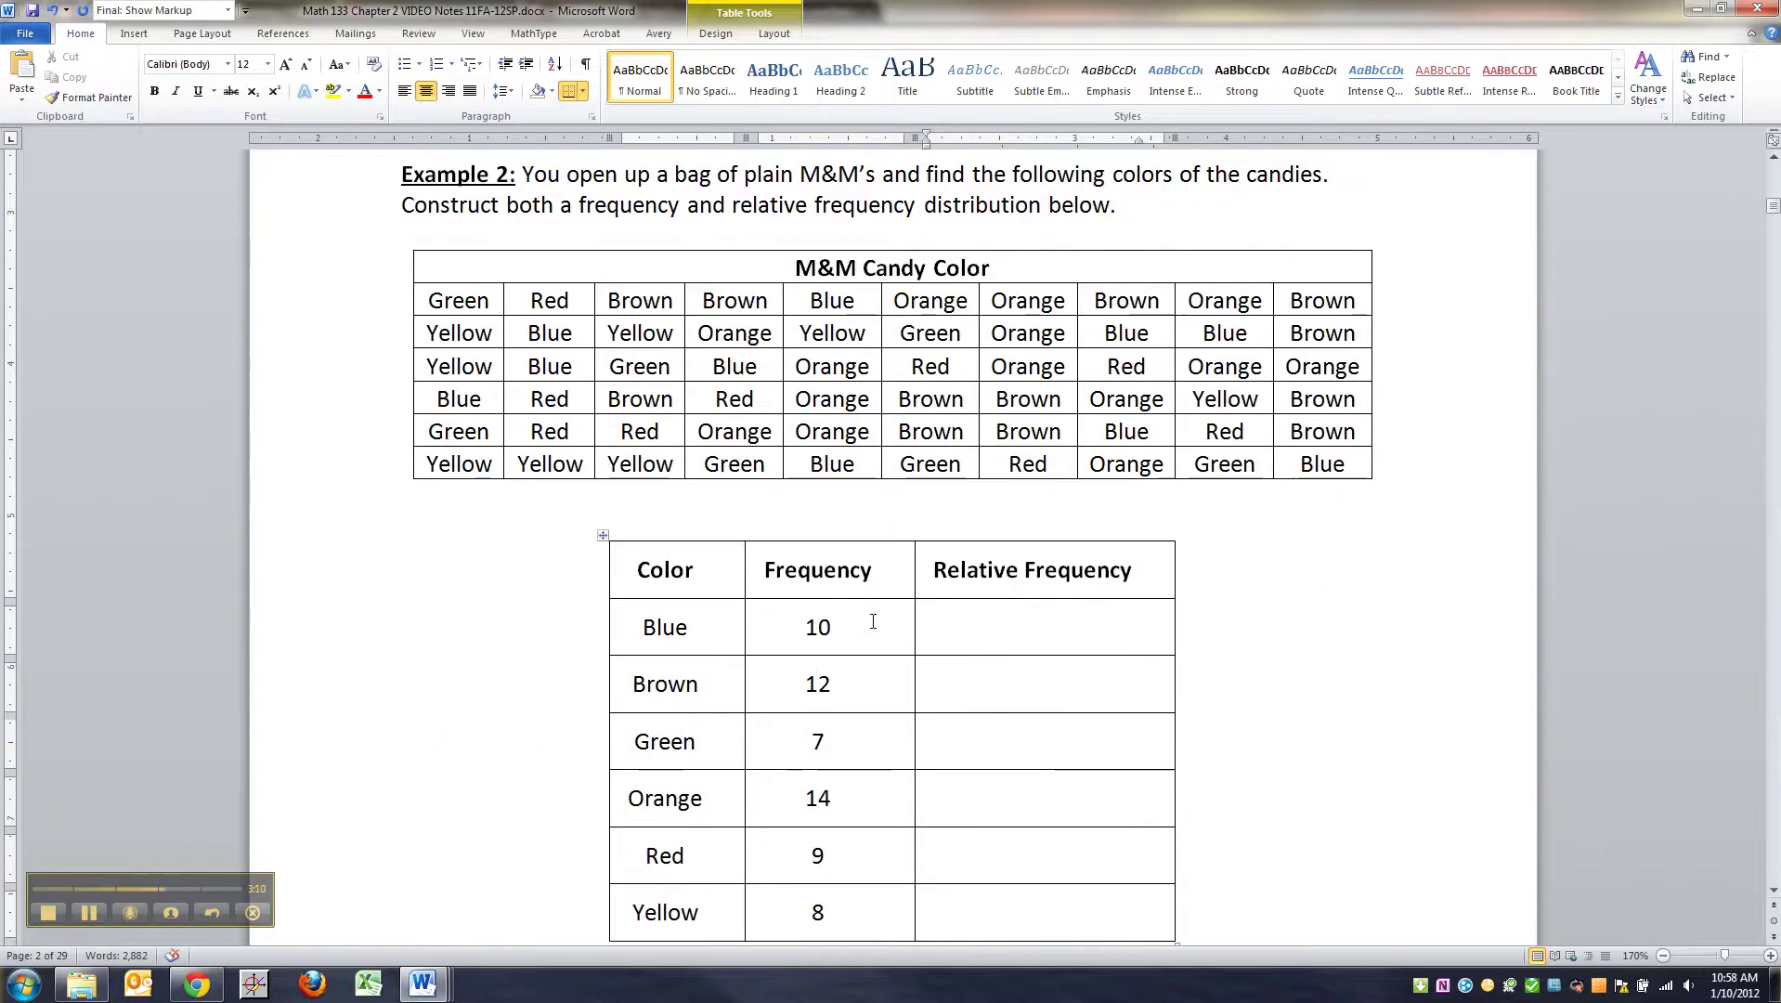
- Highlight Blue's 10 and Brown's 12 frequencies, then clear the highlight
left_click_drag(833, 627, 783, 624)
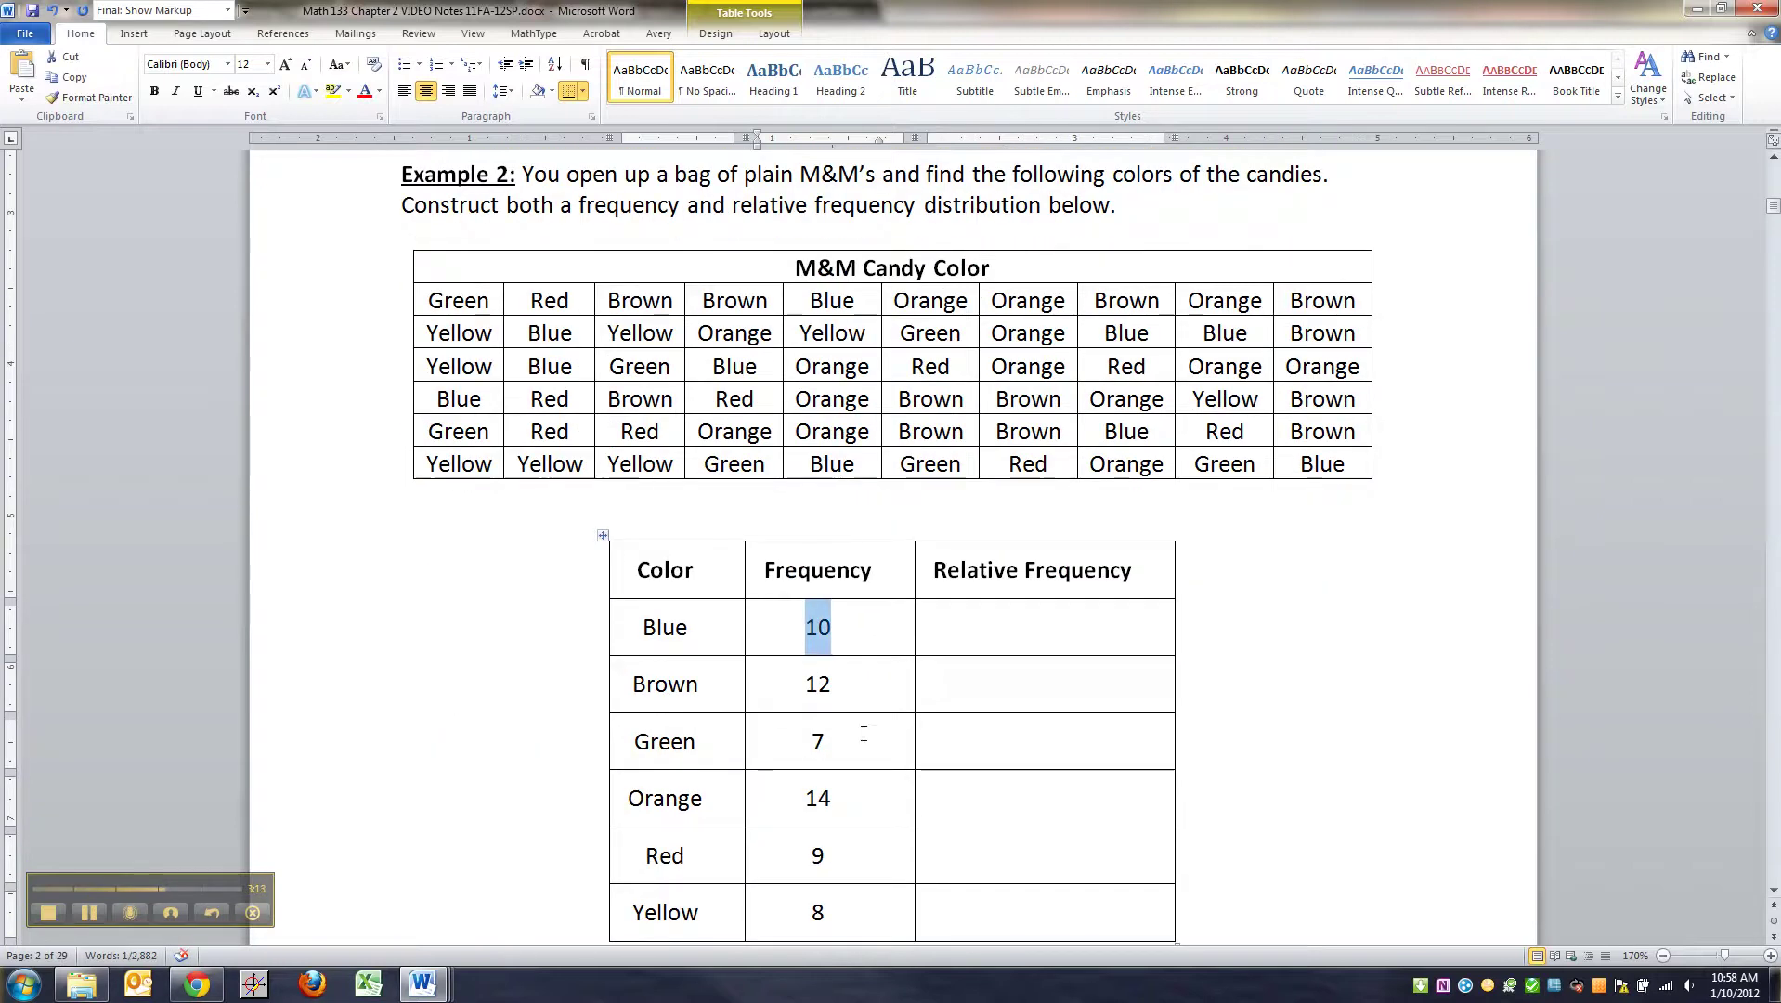
left_click_drag(875, 704, 784, 694)
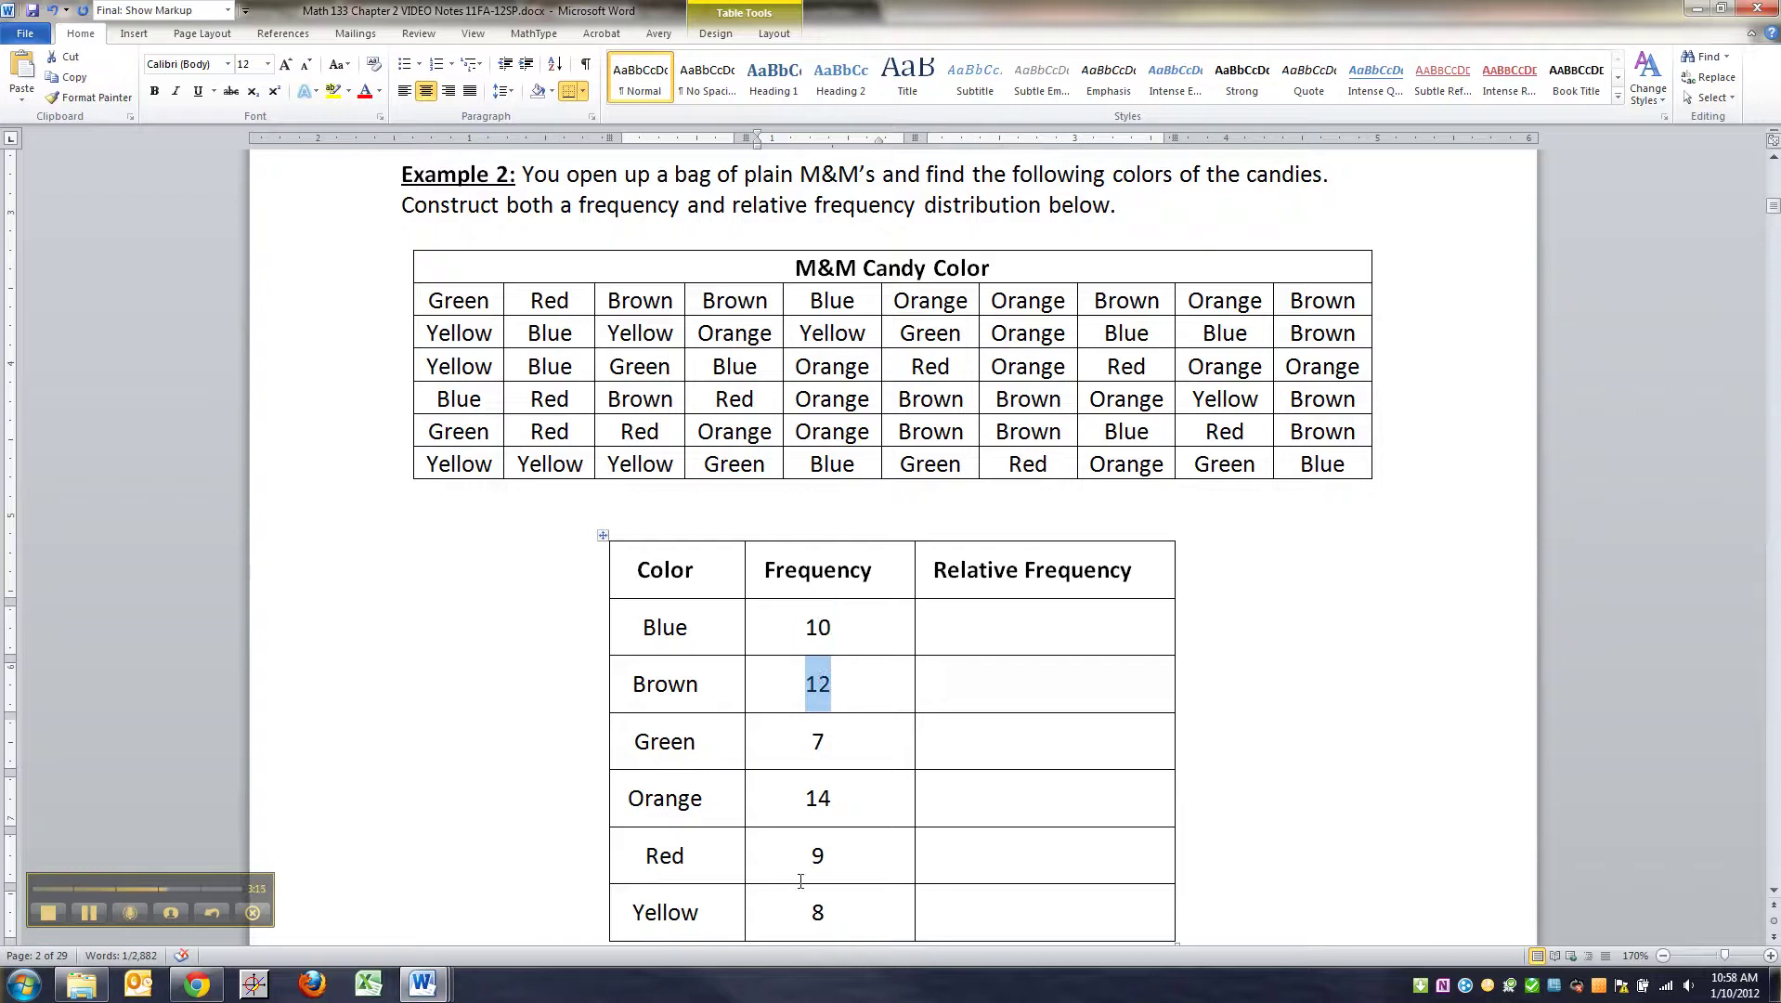
left_click(878, 849)
scroll(841, 828, "down", 3)
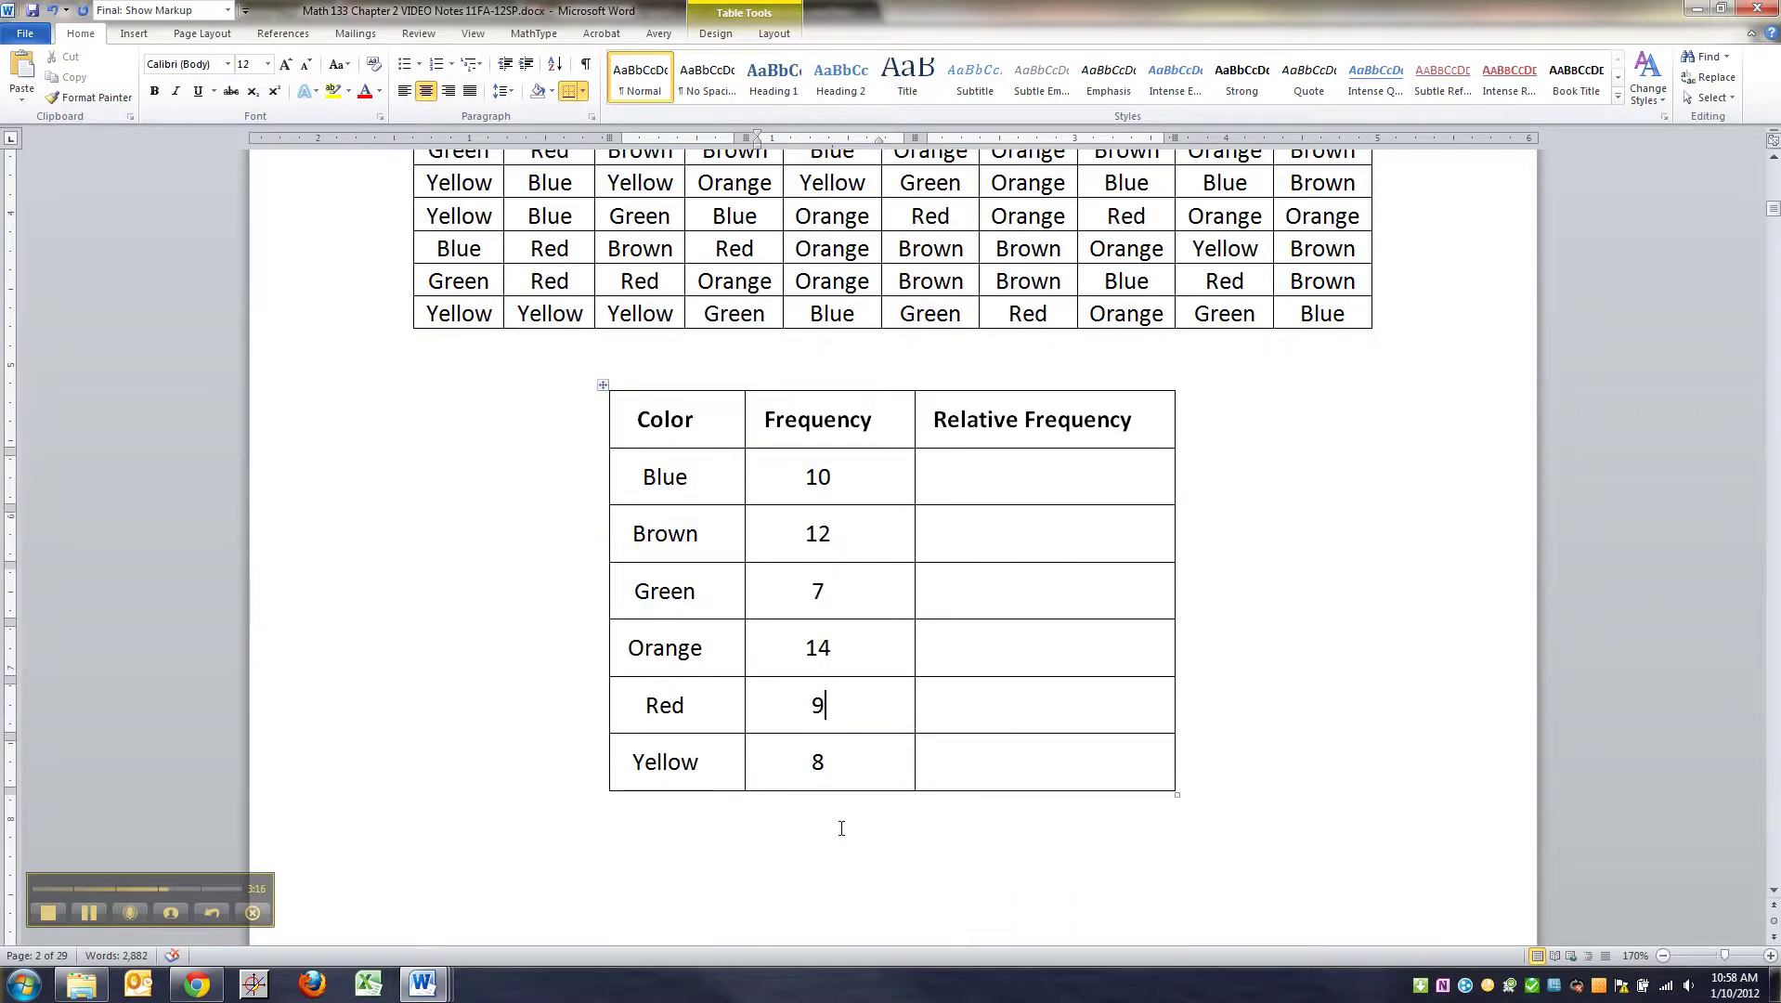
- Add a Total row at the bottom of the frequency table
left_click(970, 777)
key("Tab")
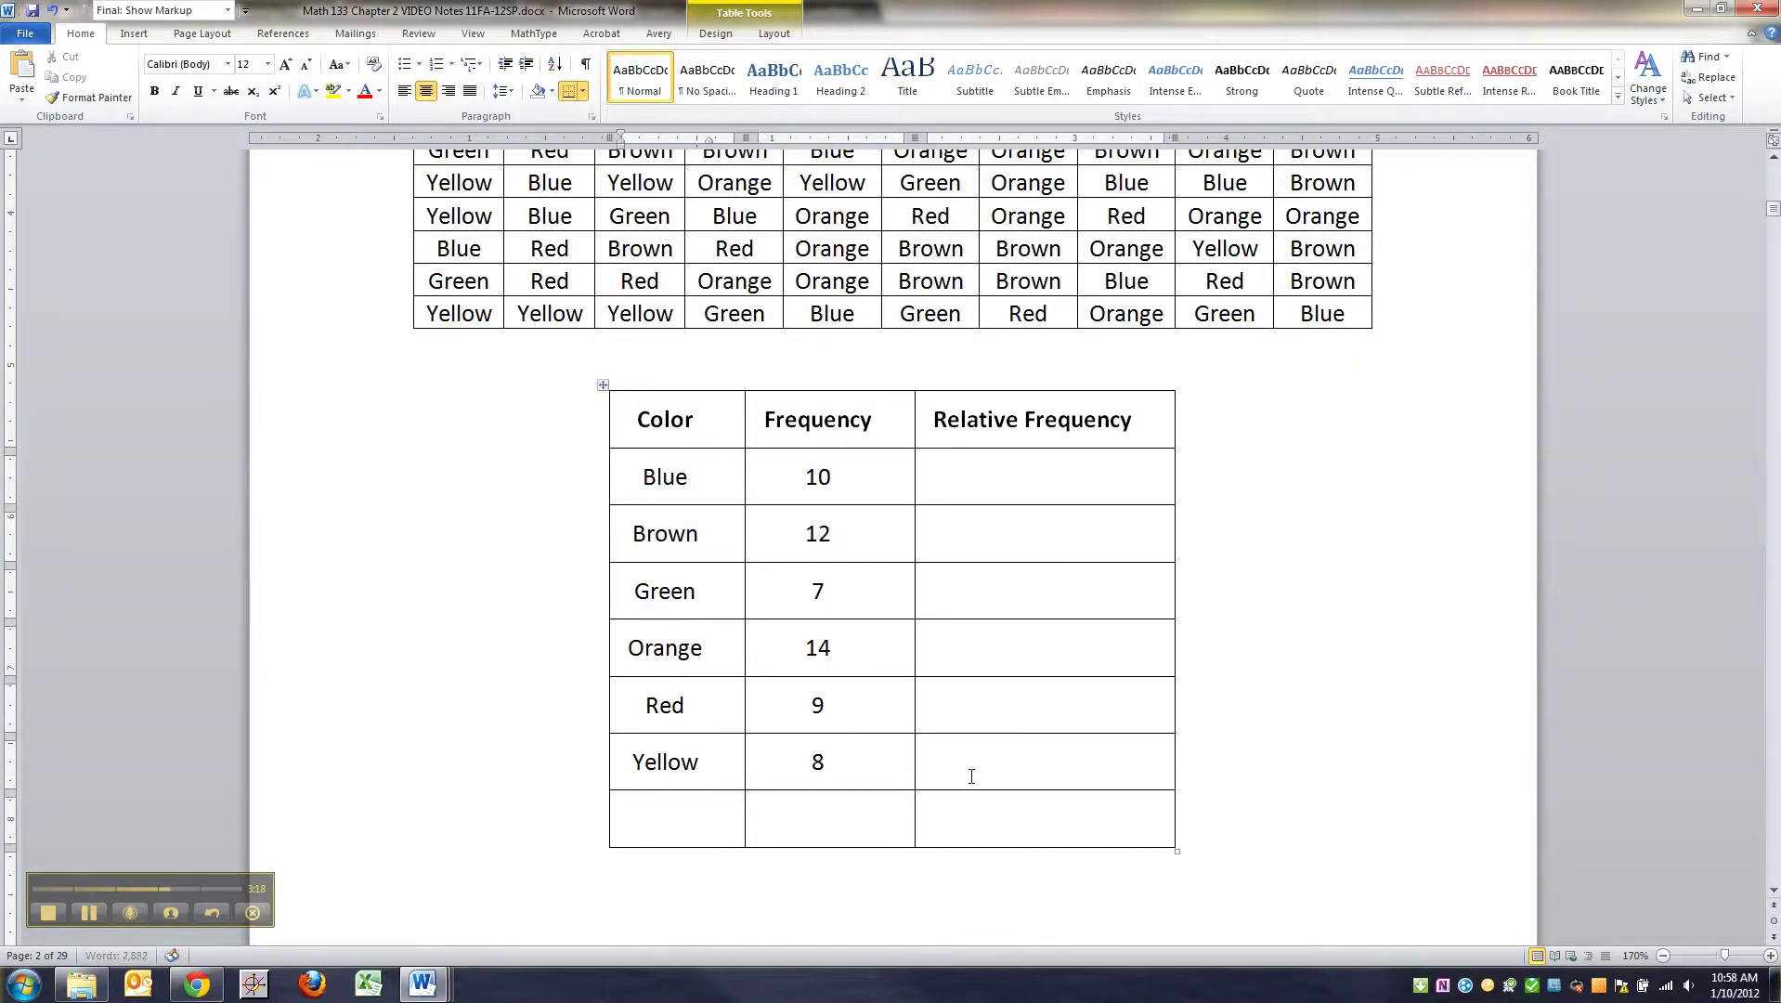
type("Tot")
type("al")
key("Tab")
left_click_drag(806, 445, 805, 752)
left_click(819, 817)
- Launch Excel 2010 from the Start menu search
left_click_drag(705, 421, 973, 758)
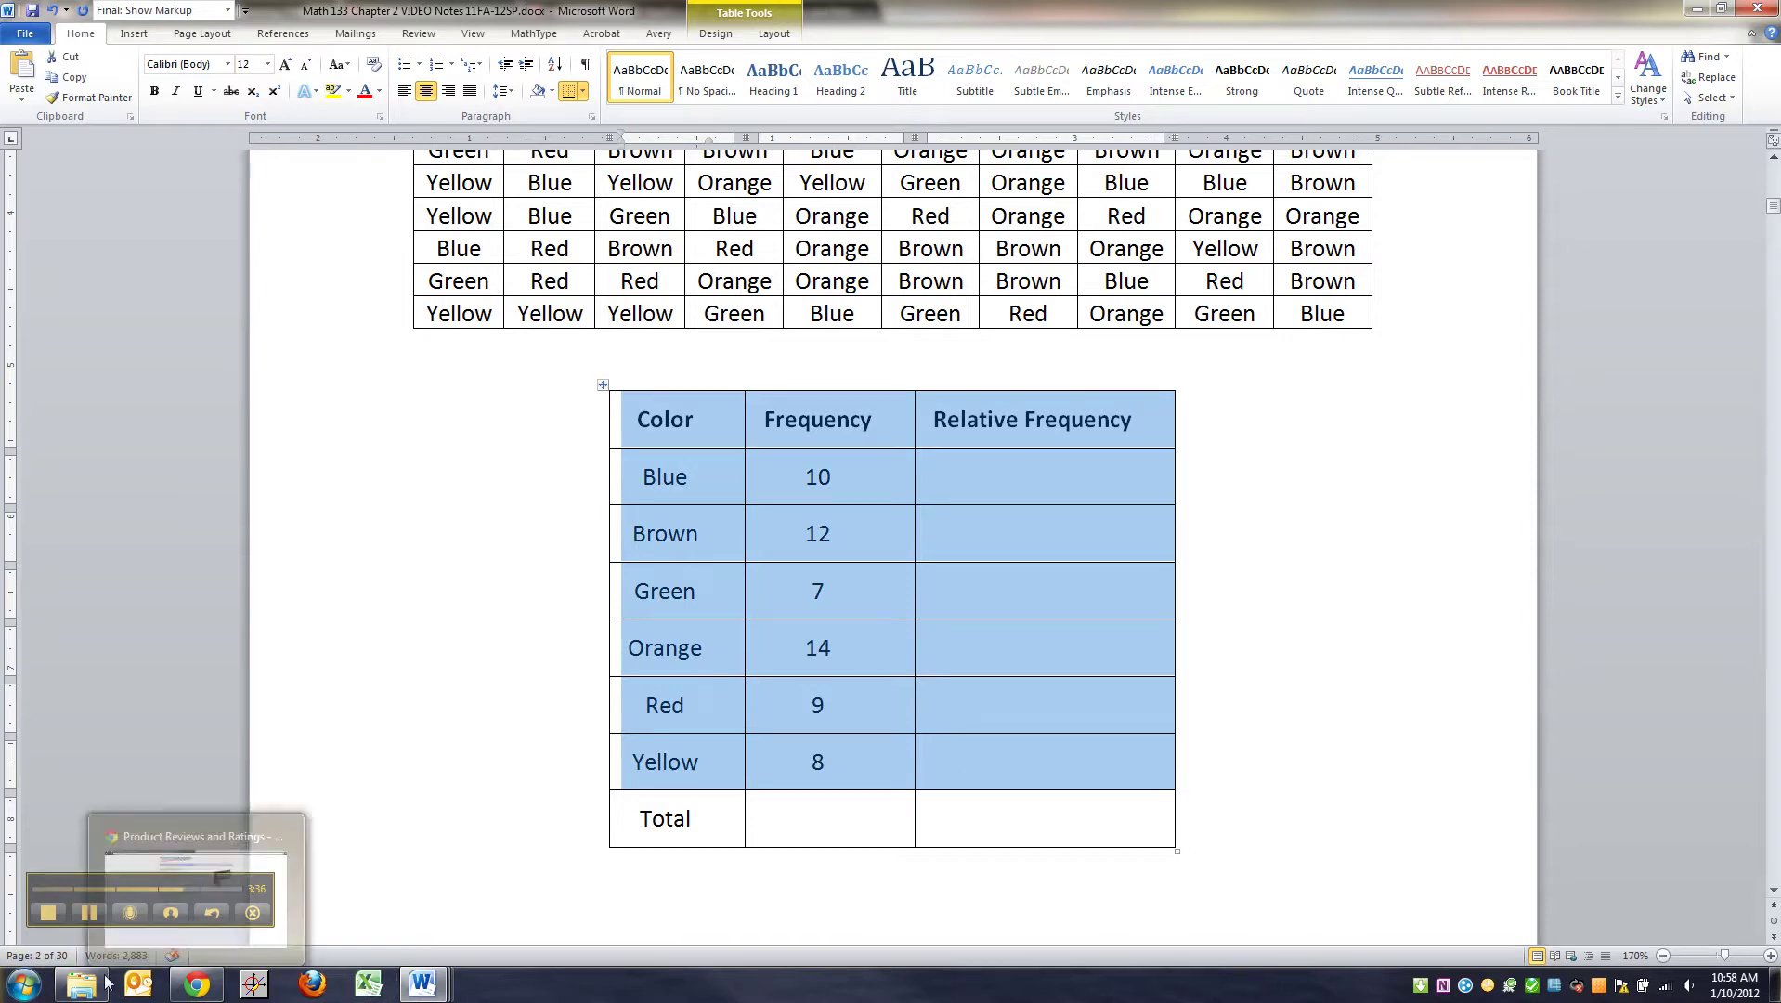
left_click(28, 985)
left_click(105, 936)
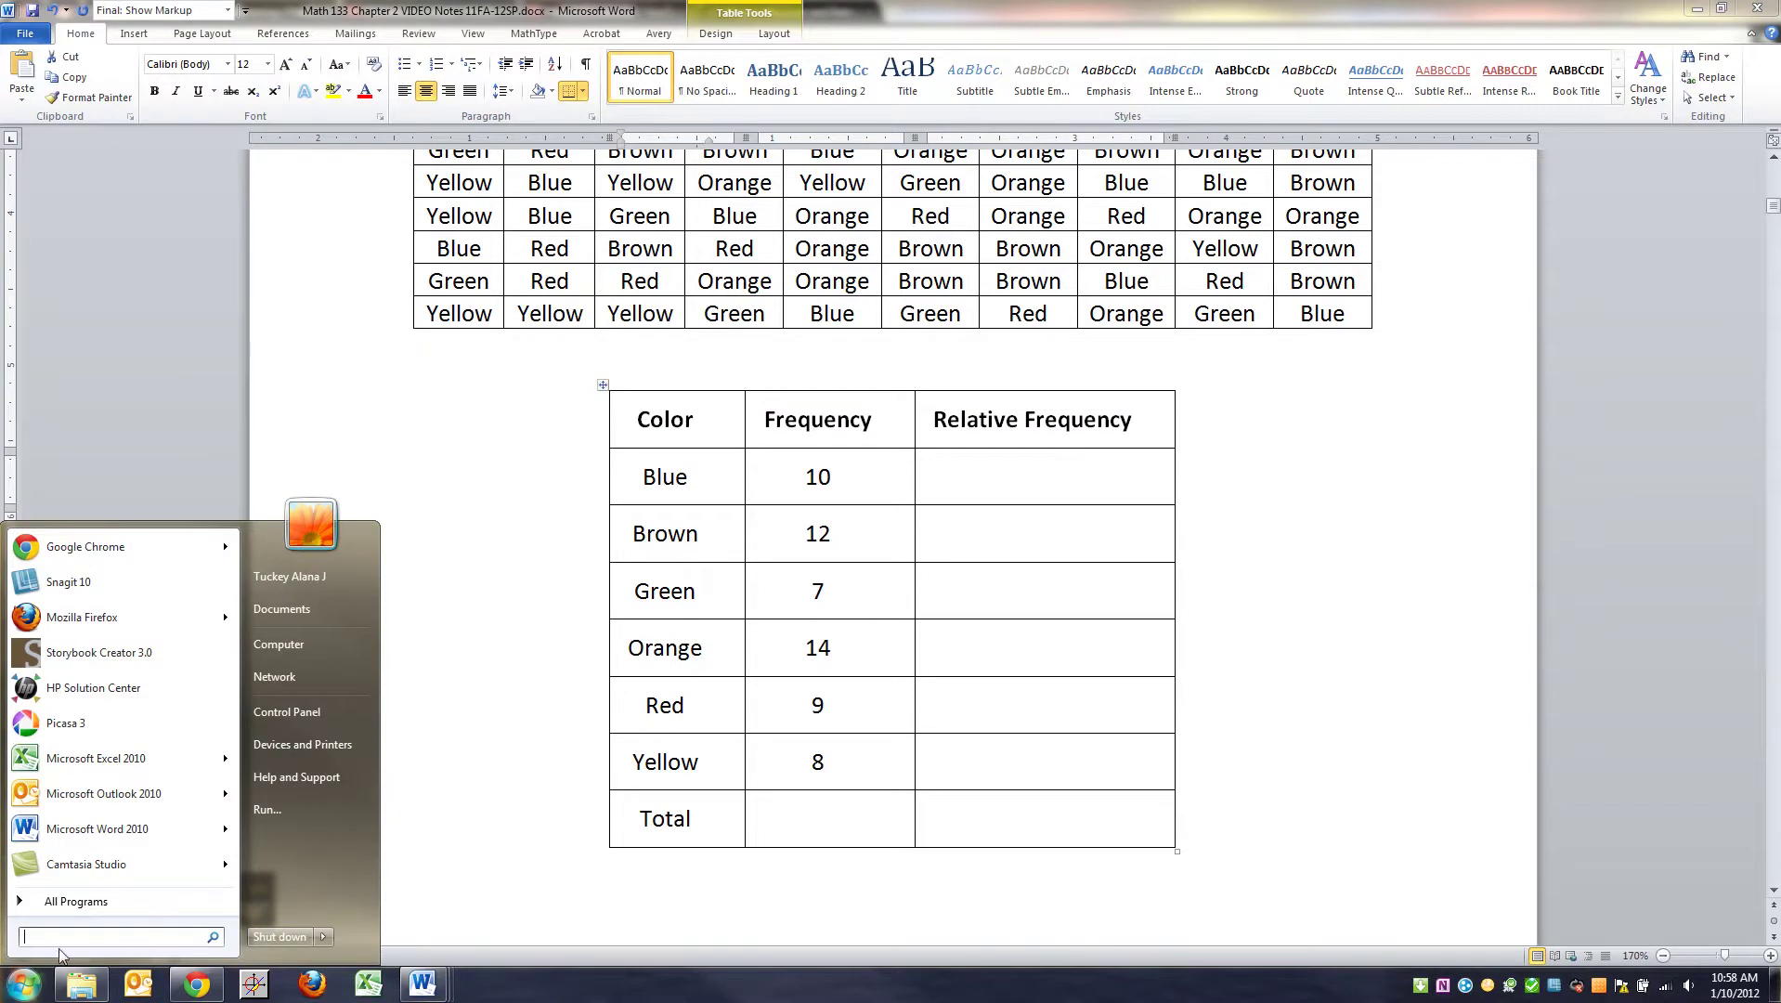
type("Excel")
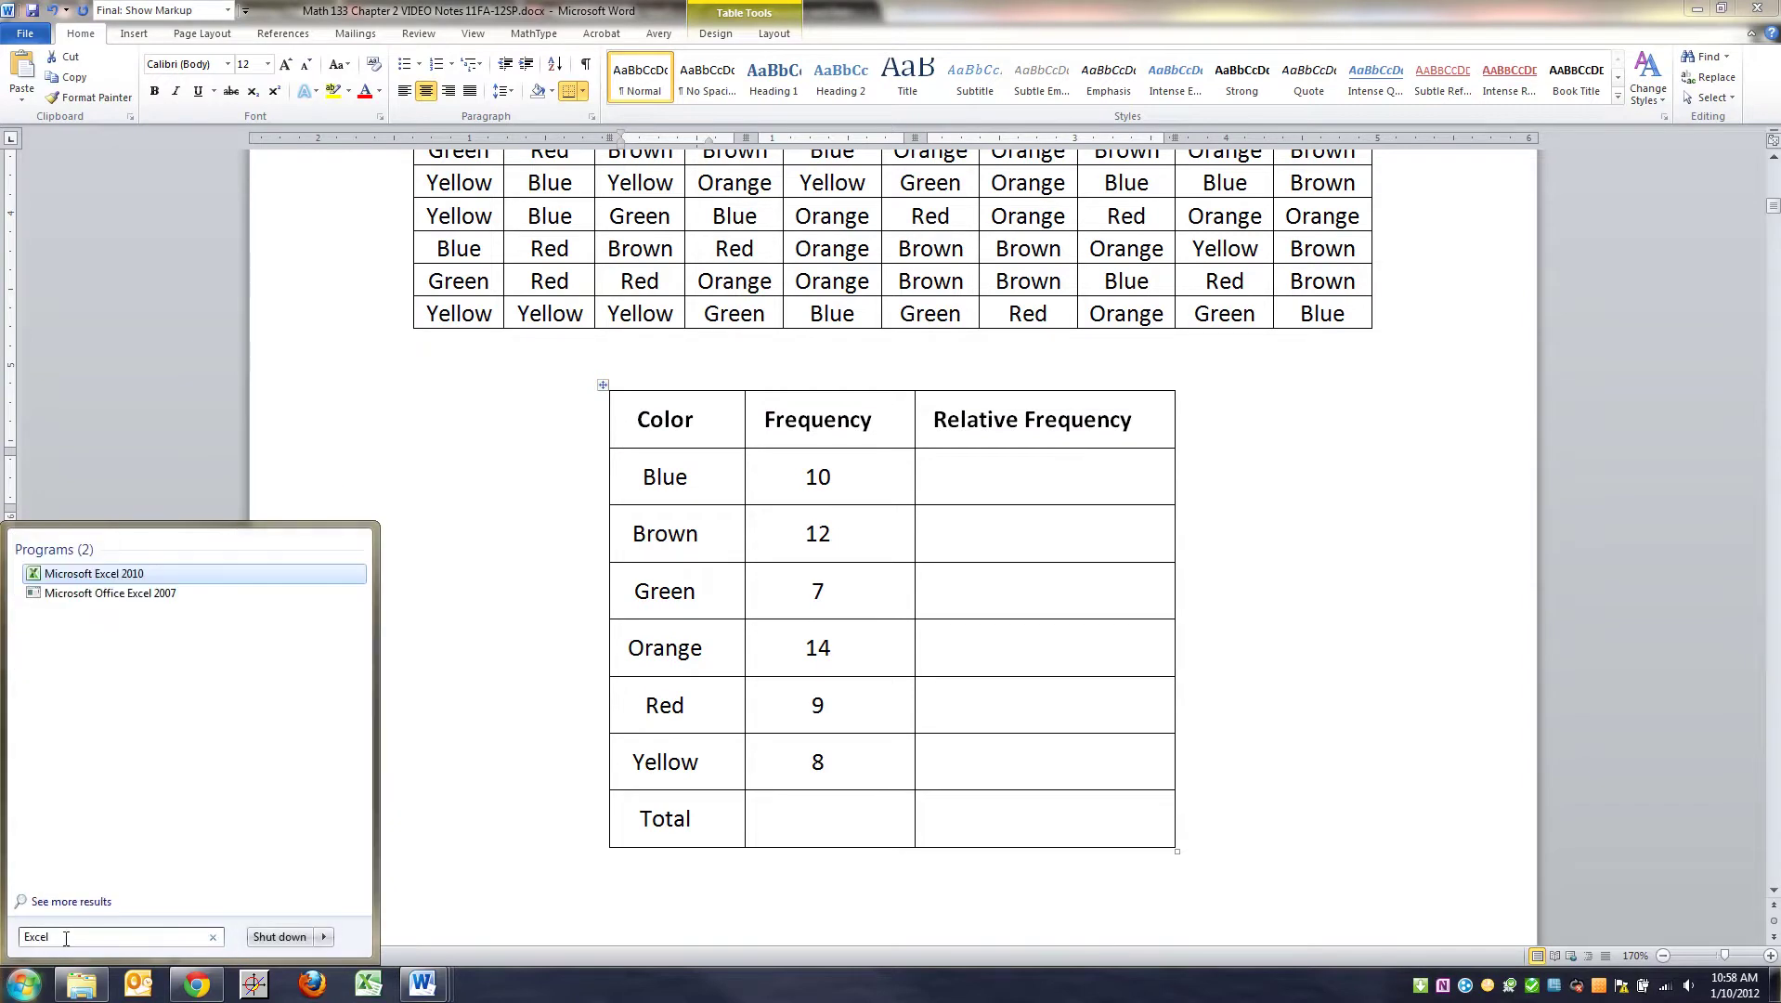
left_click(79, 573)
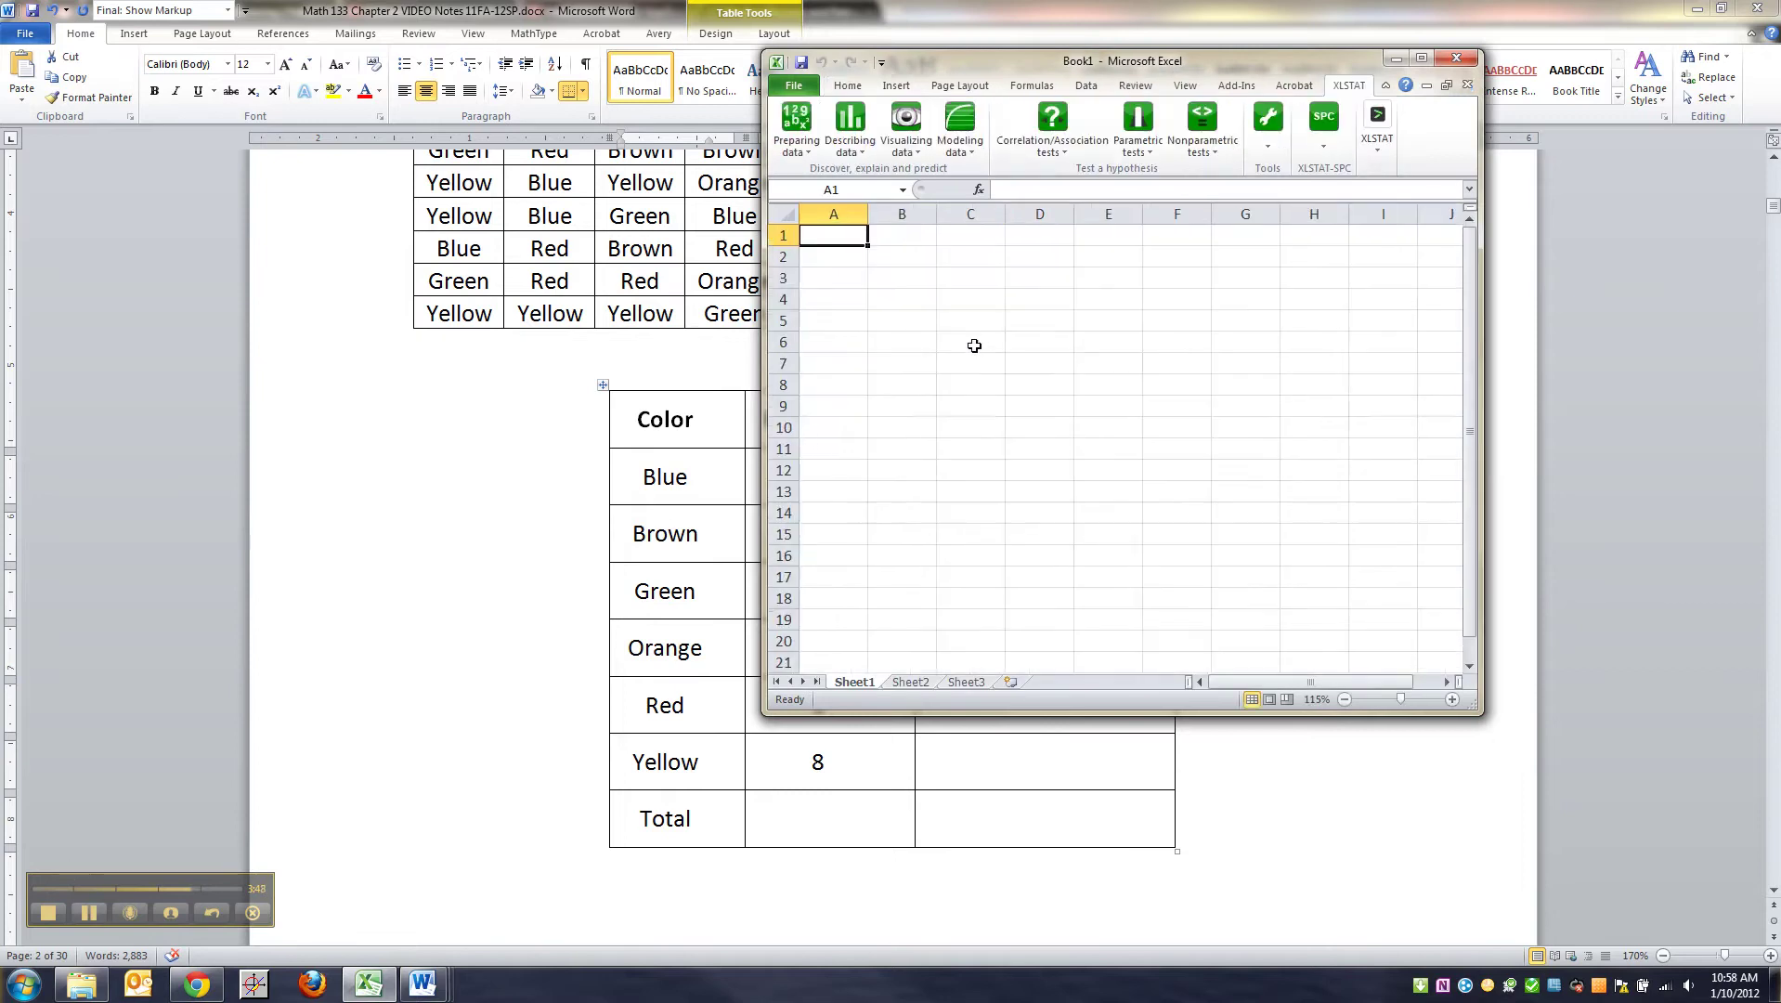
- Copy the entire Word frequency table, Color header through the Total row
key("alt+Tab")
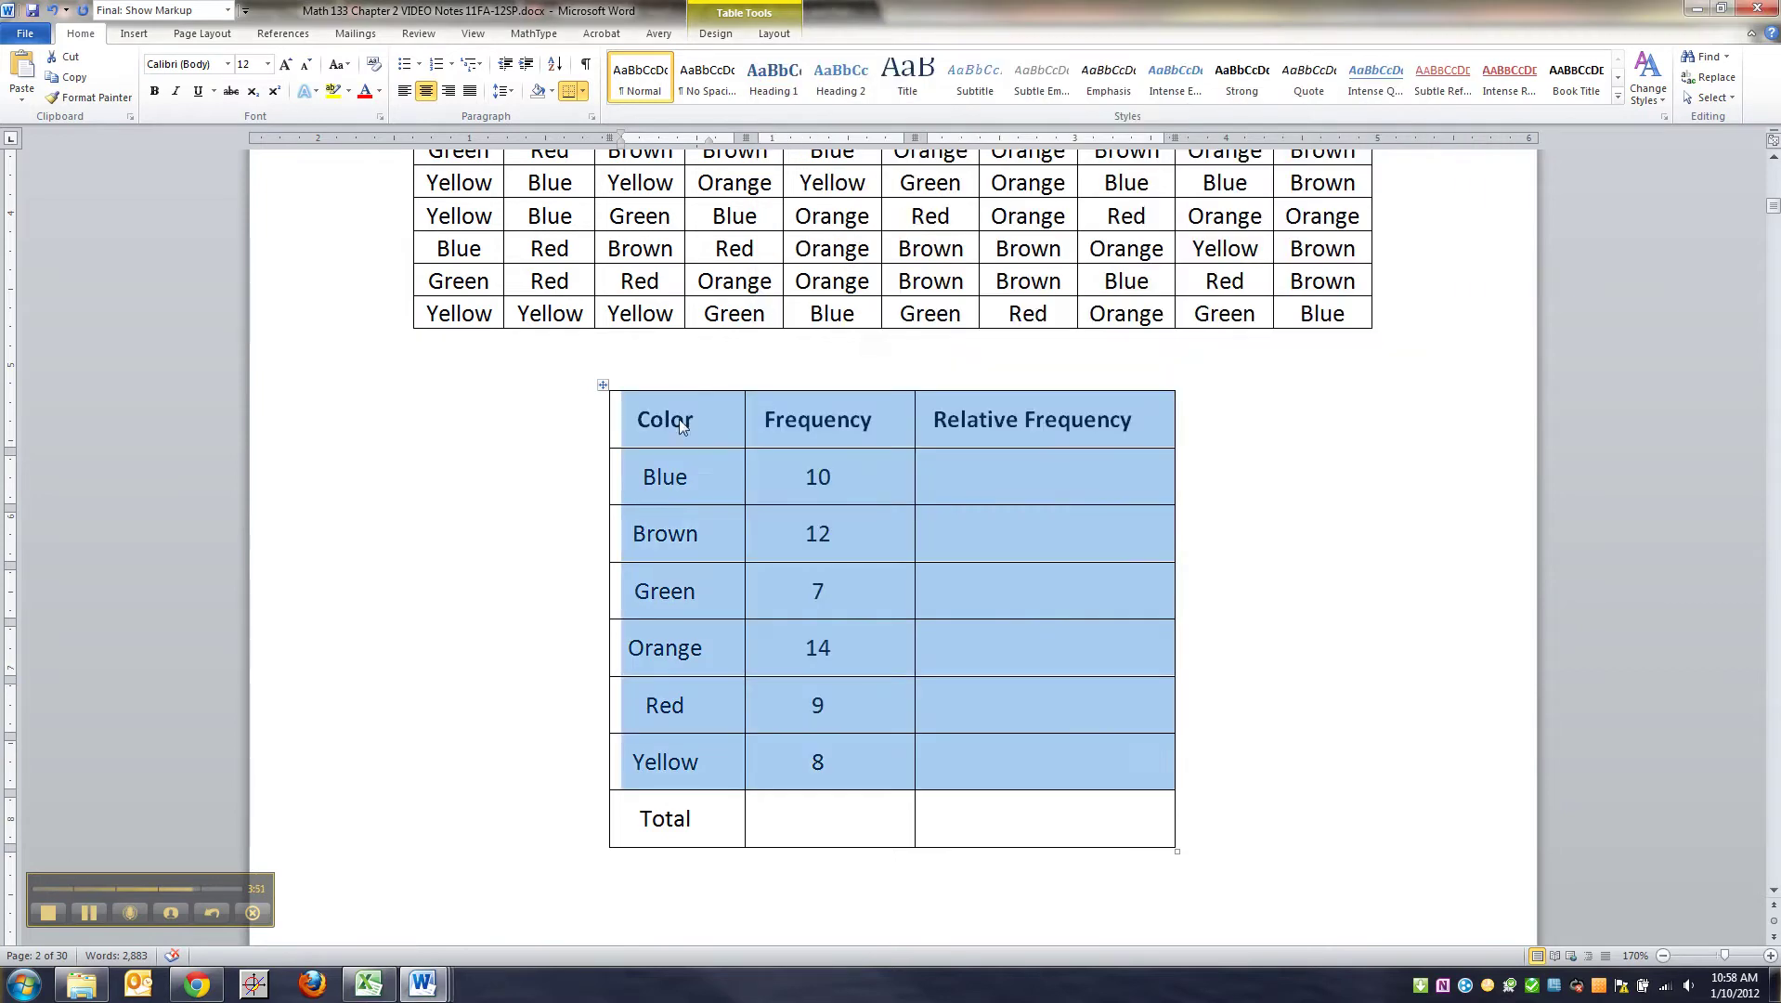
left_click(397, 368)
left_click_drag(692, 419, 988, 795)
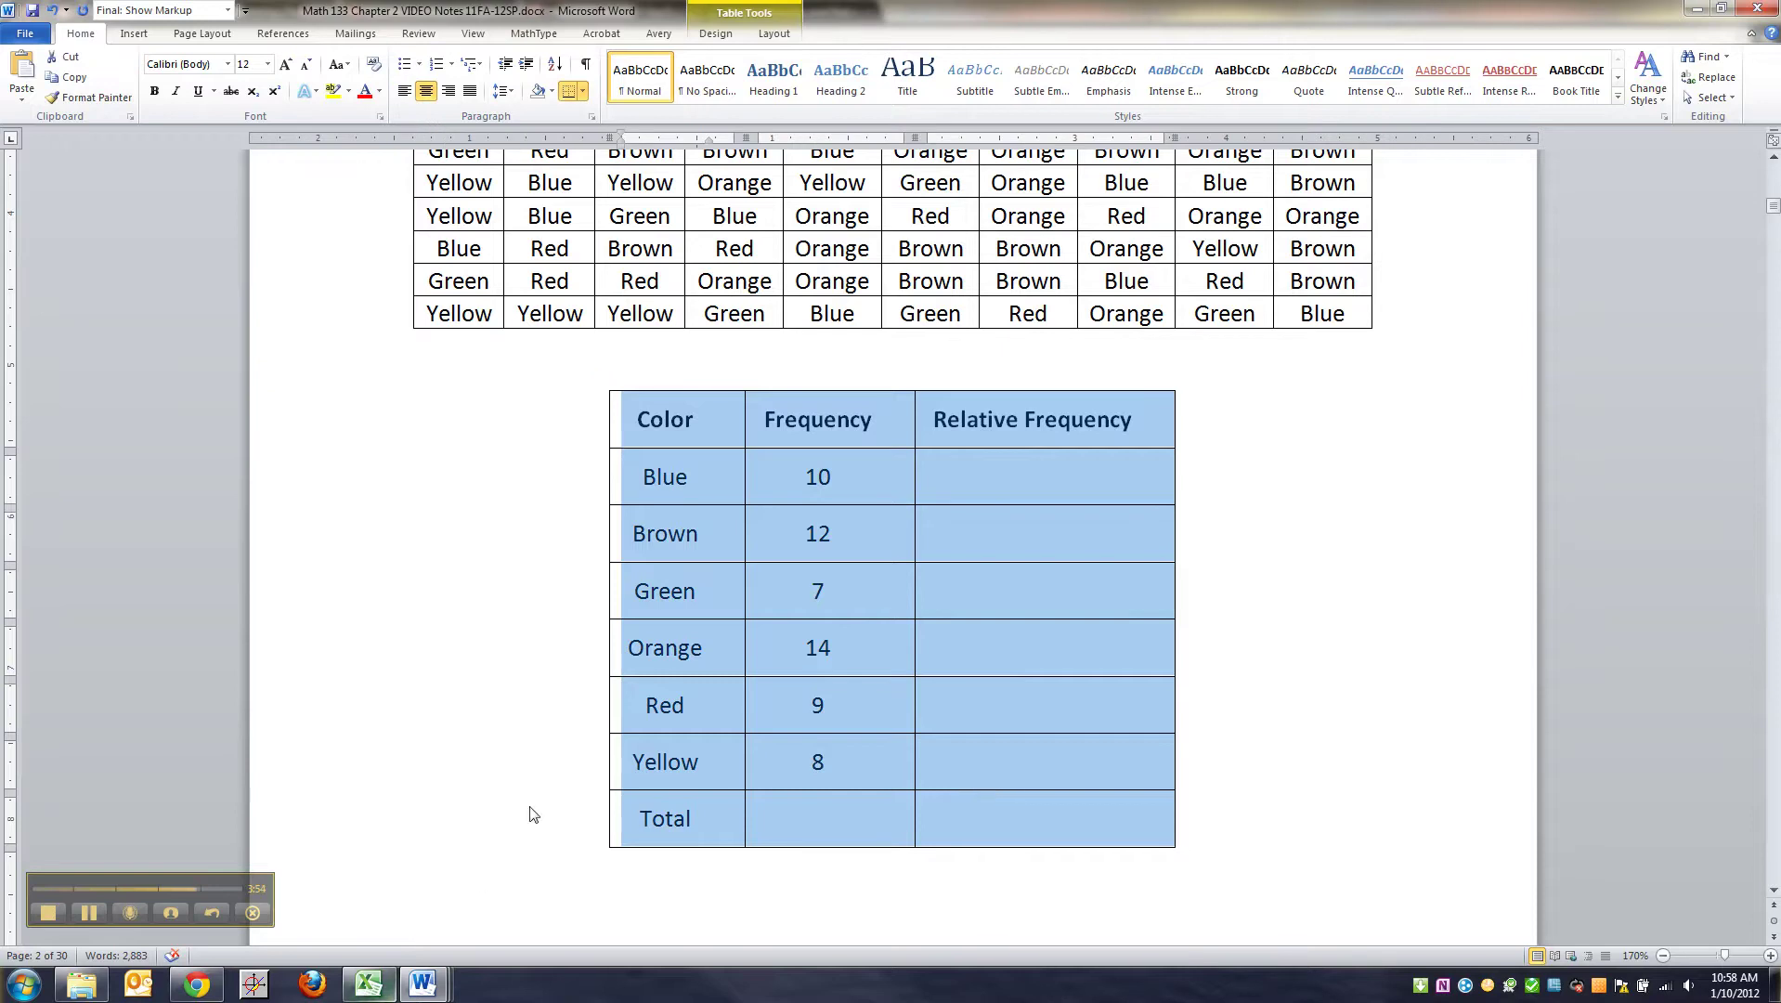
key("ctrl+c")
left_click(369, 984)
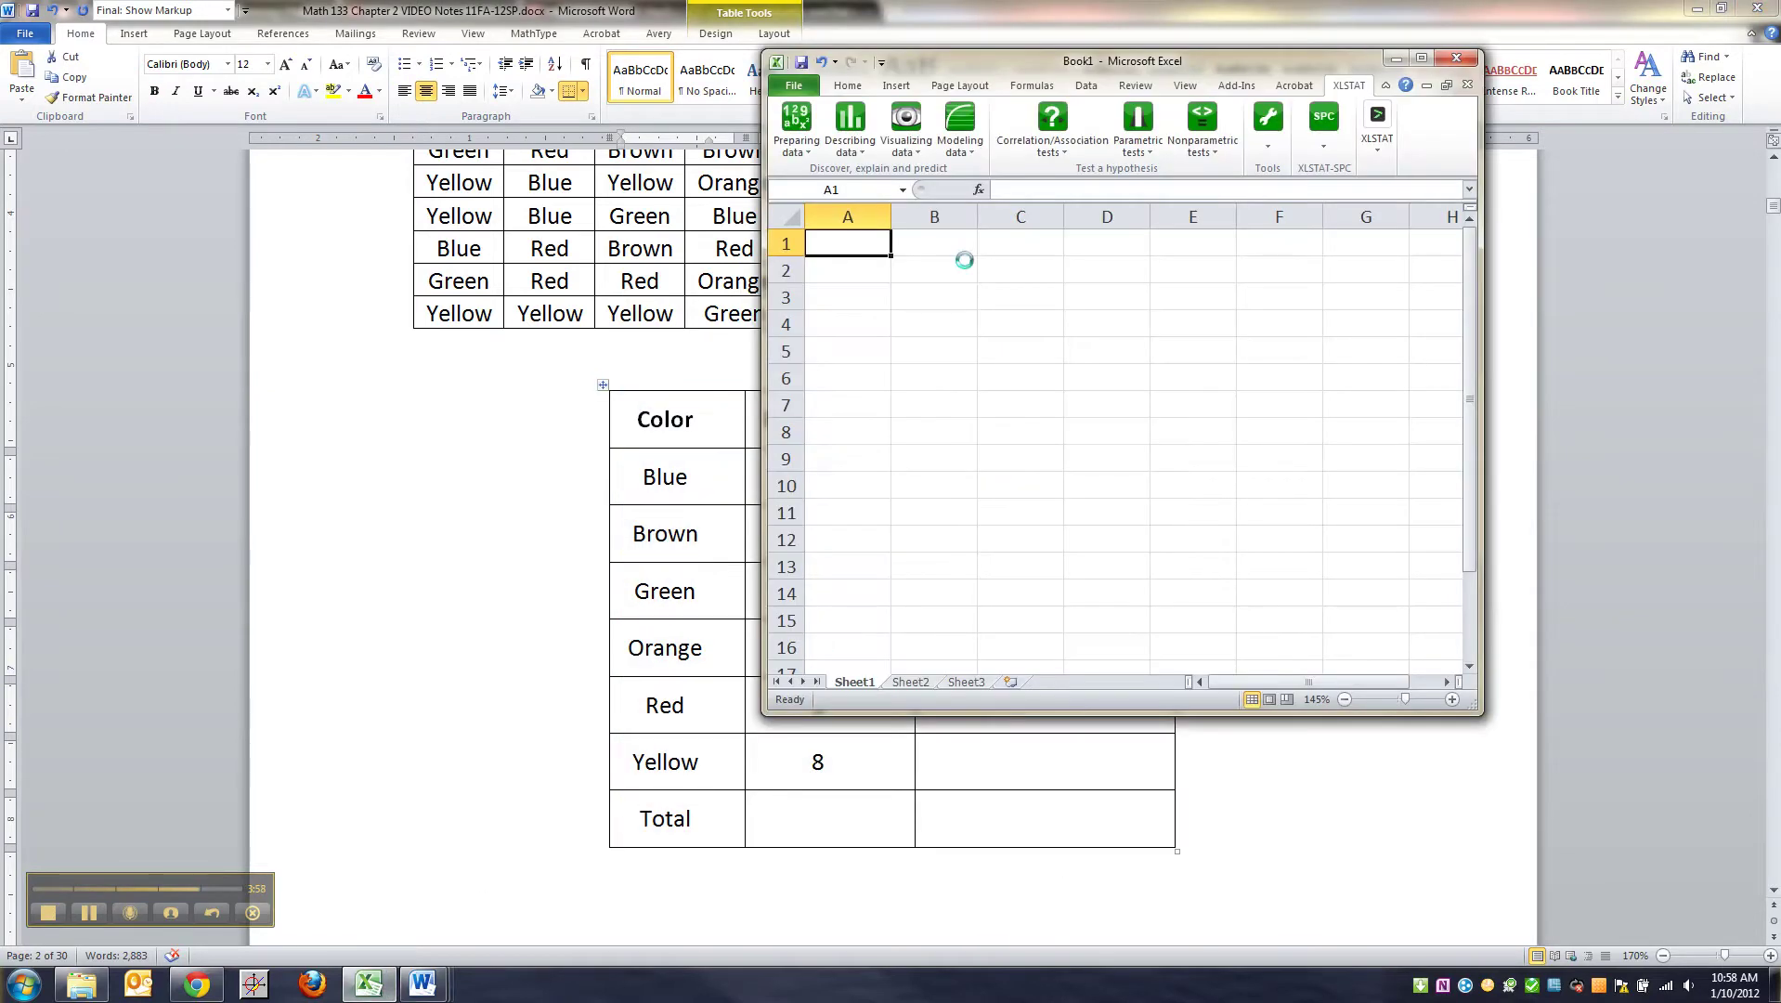
- Paste the table at A1, maximize the Excel window, and select Total cell B8
key("ctrl+v")
left_click_drag(971, 216, 1029, 219)
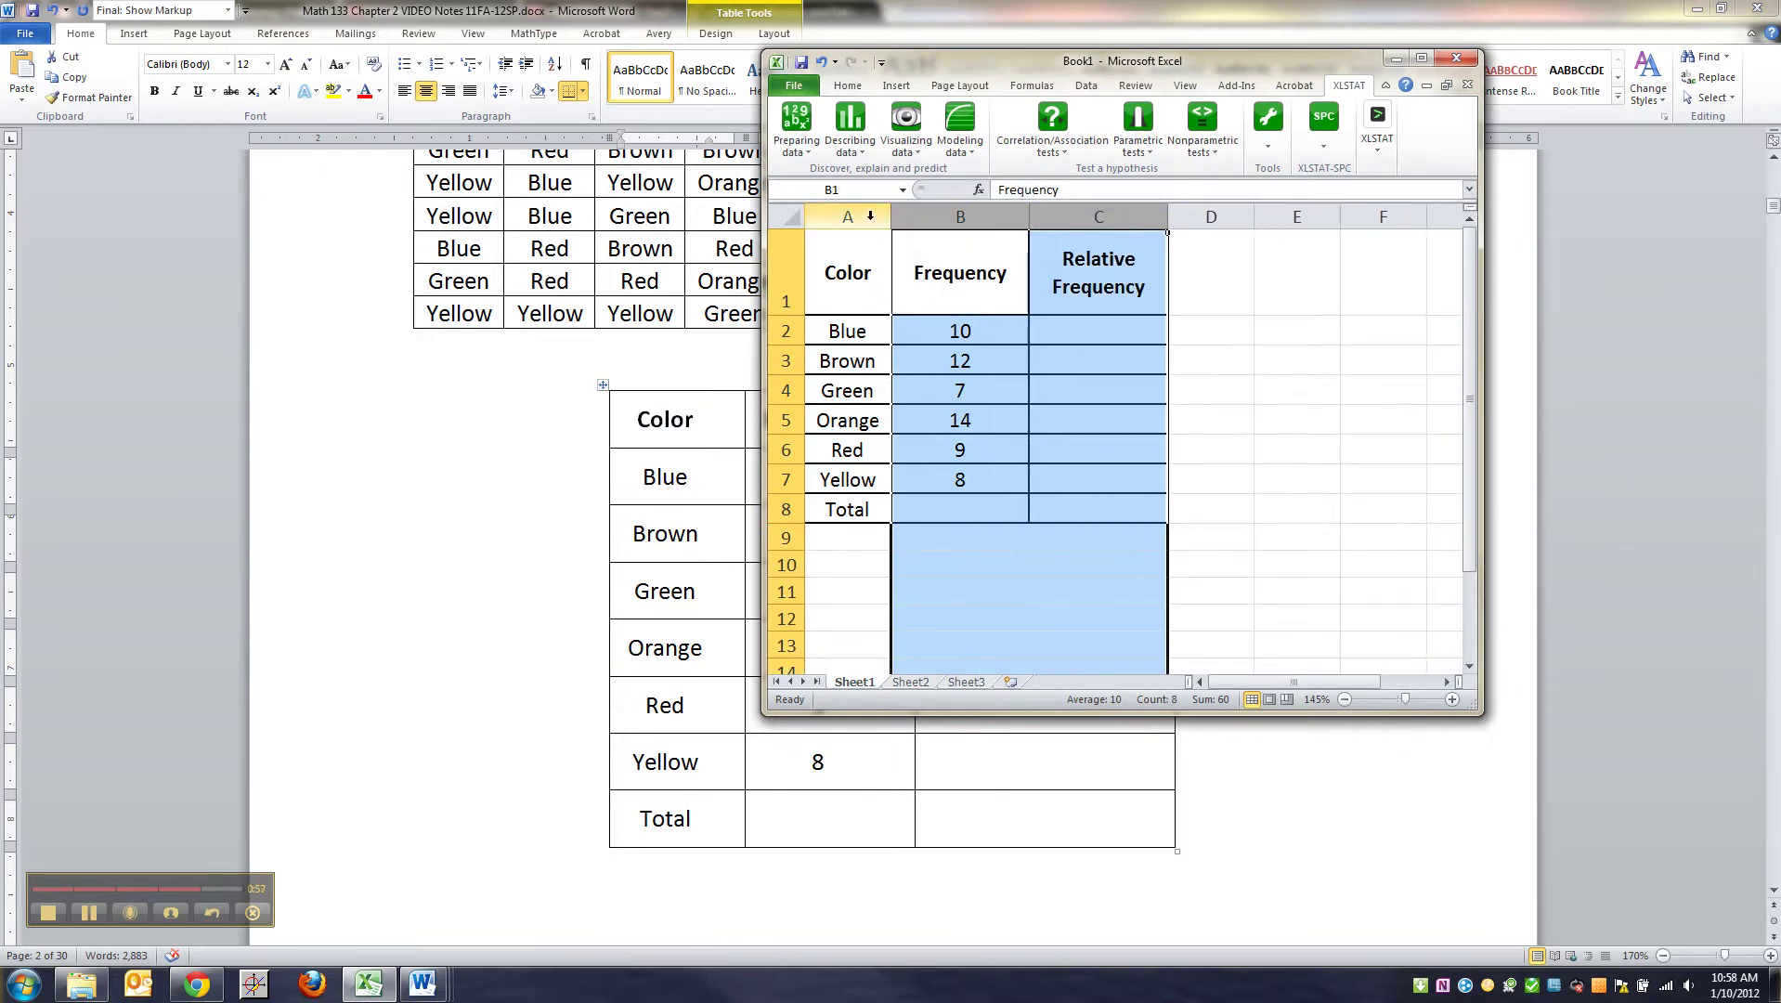
left_click(929, 401)
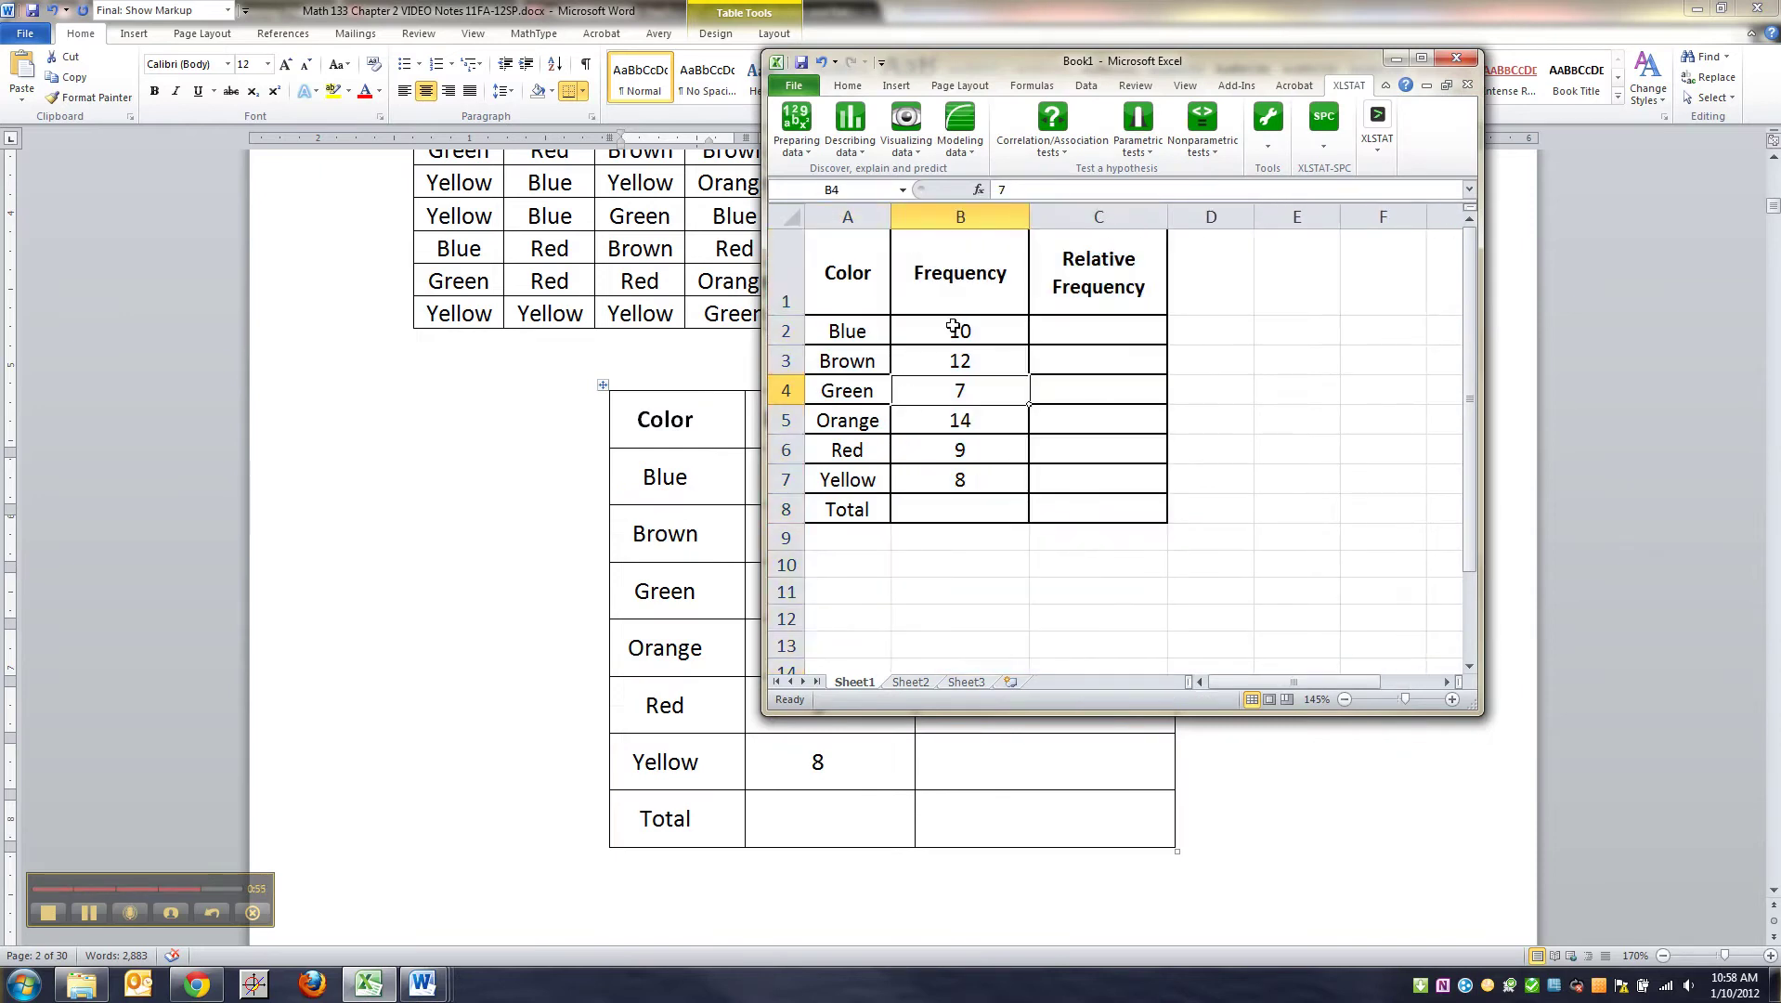
left_click(954, 517)
left_click(868, 515)
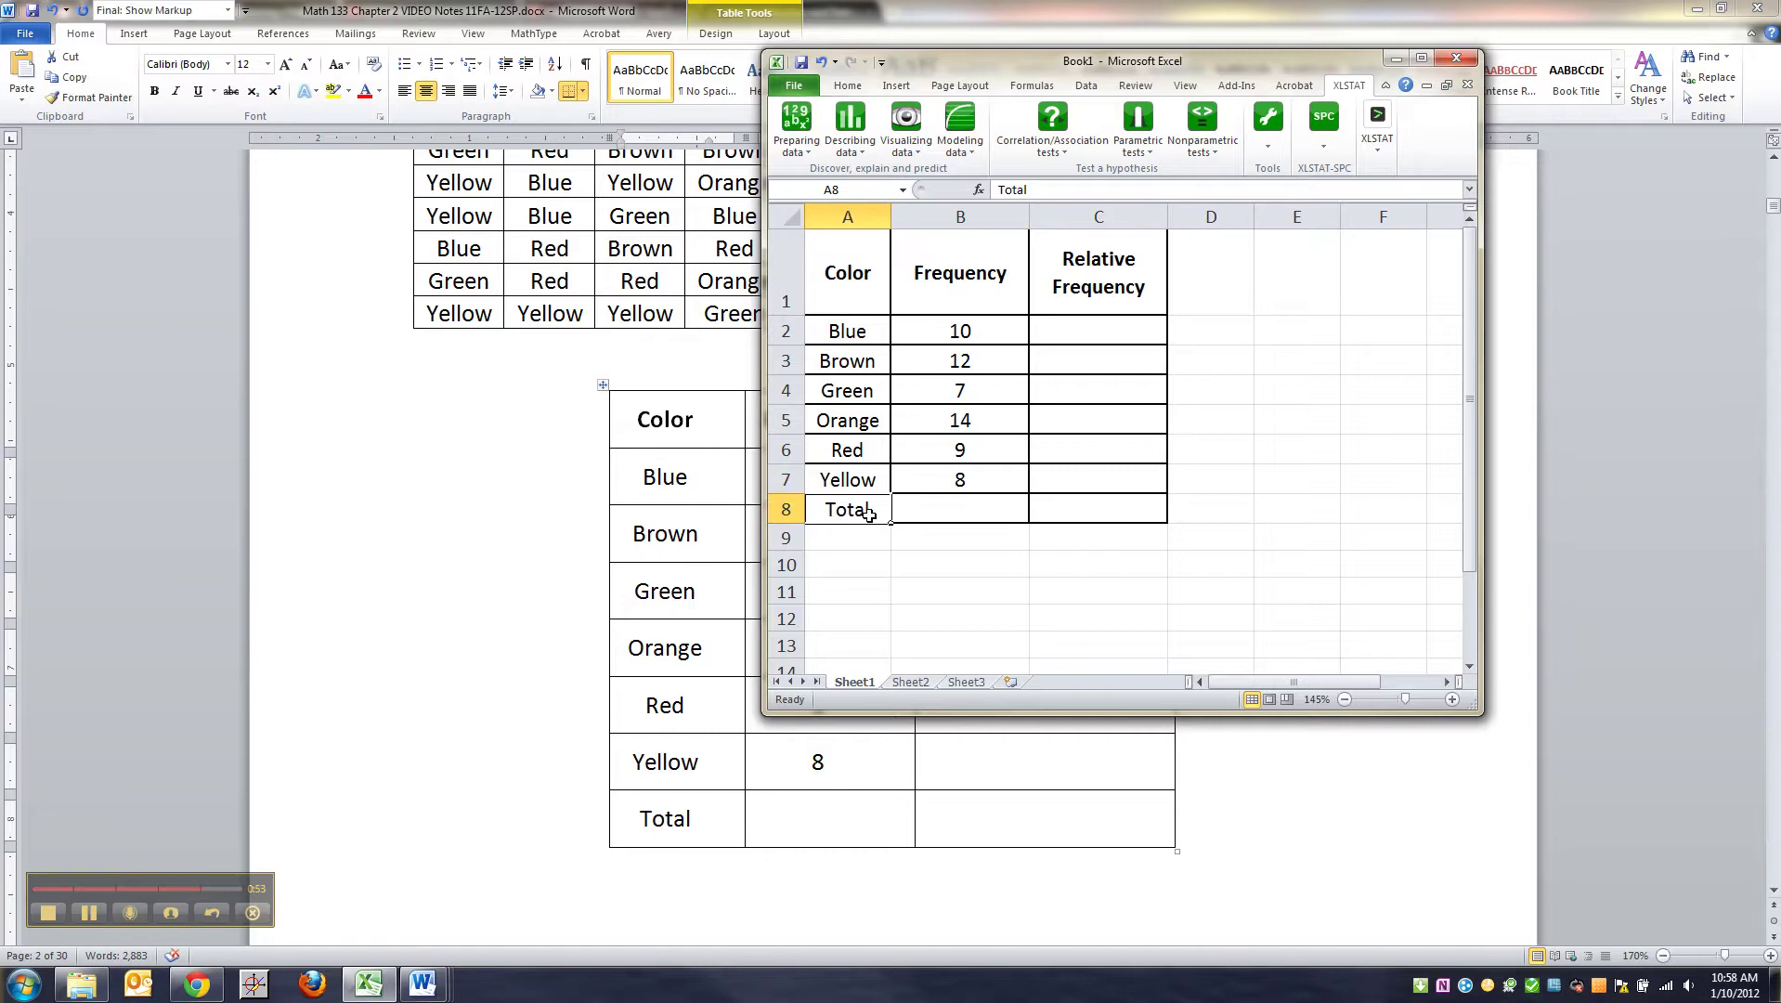
left_click(1421, 57)
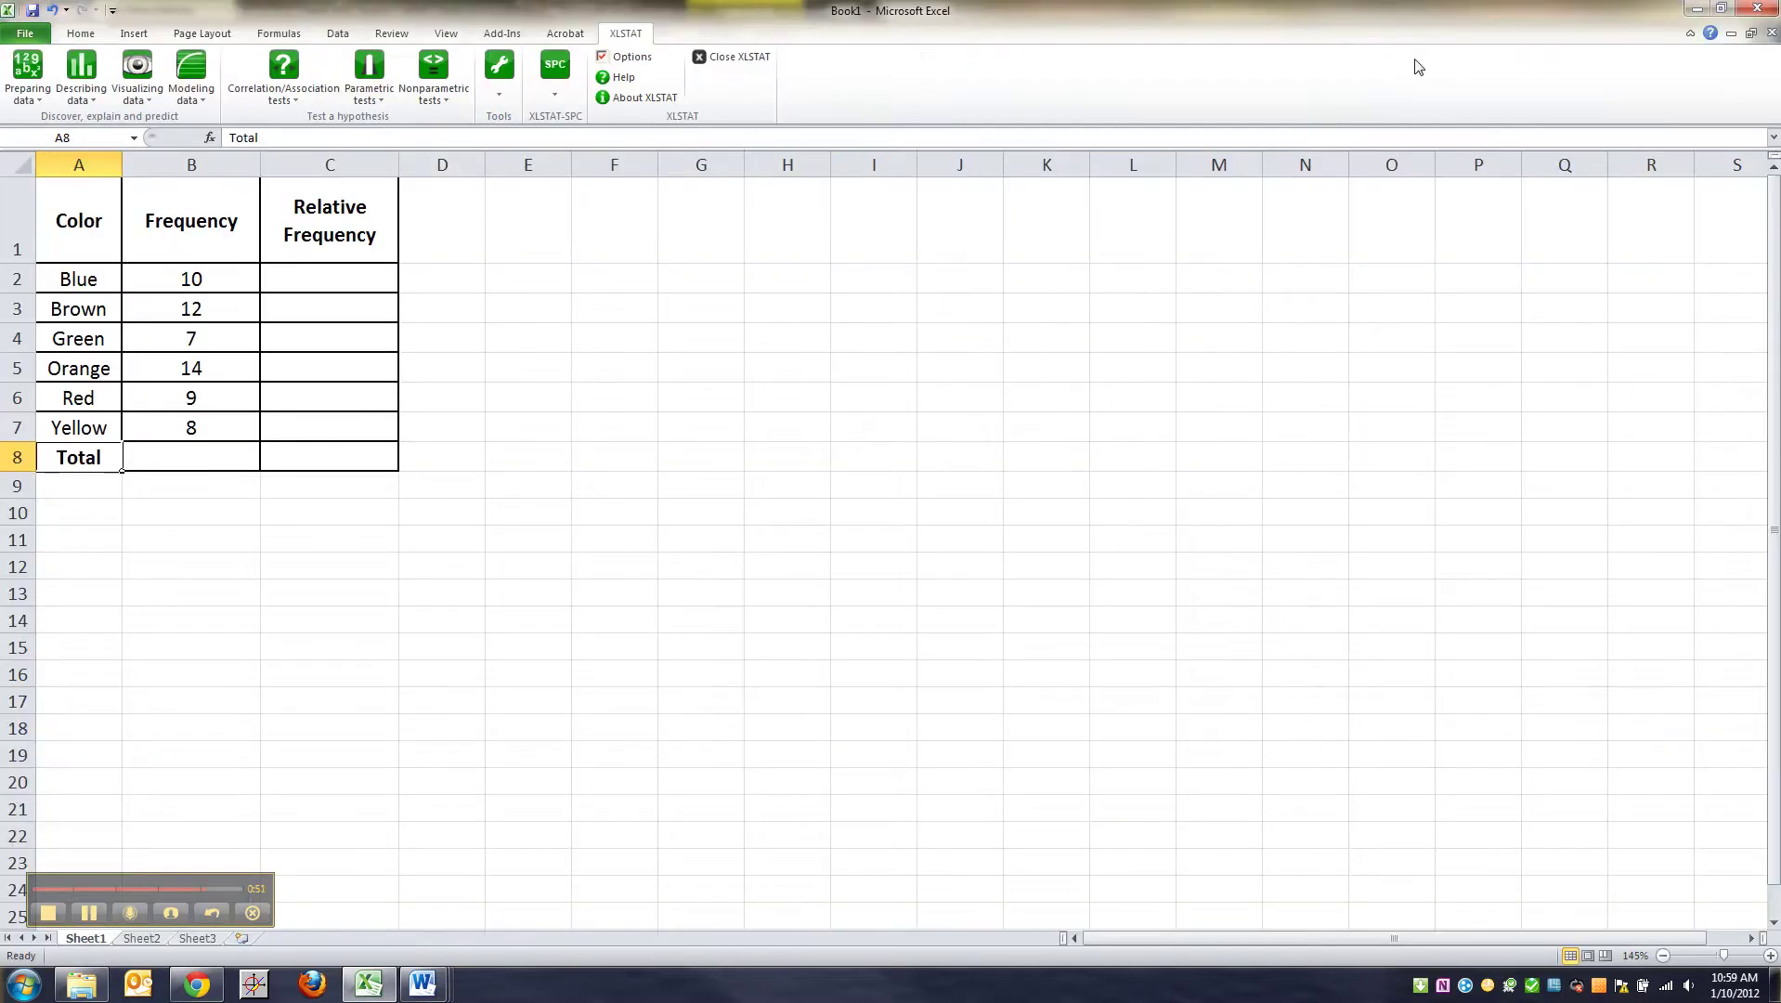
left_click(172, 517)
left_click(191, 454)
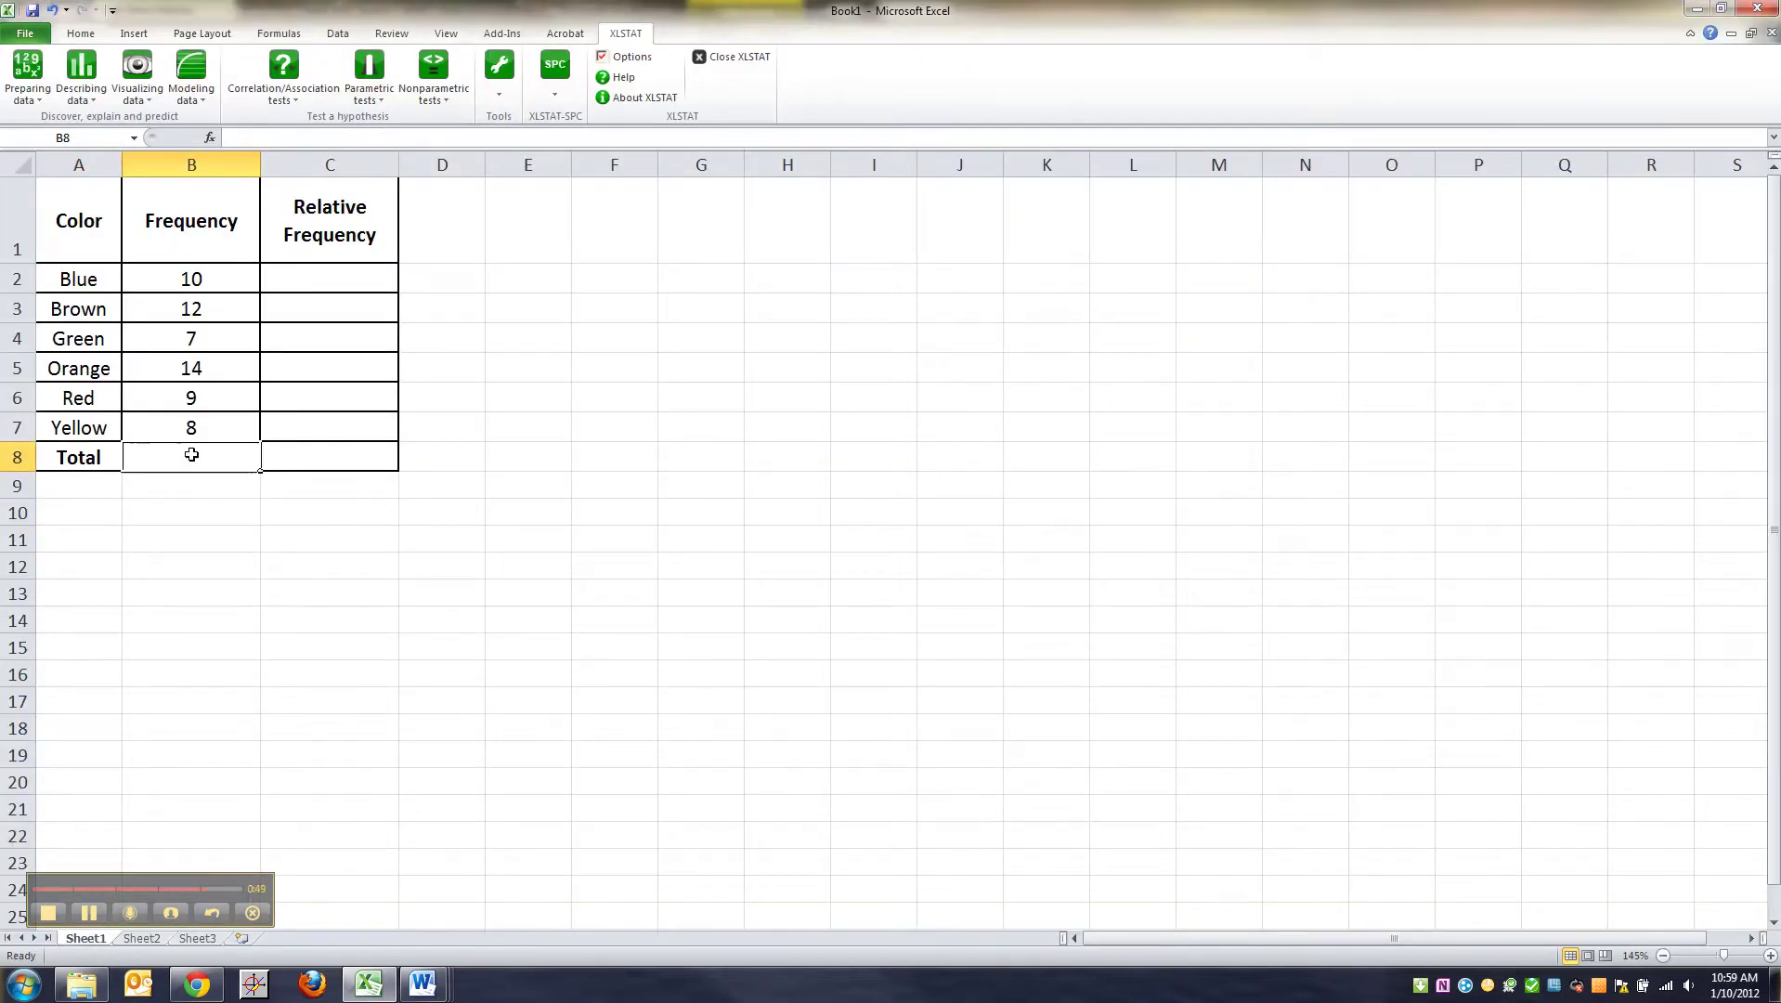
left_click(71, 37)
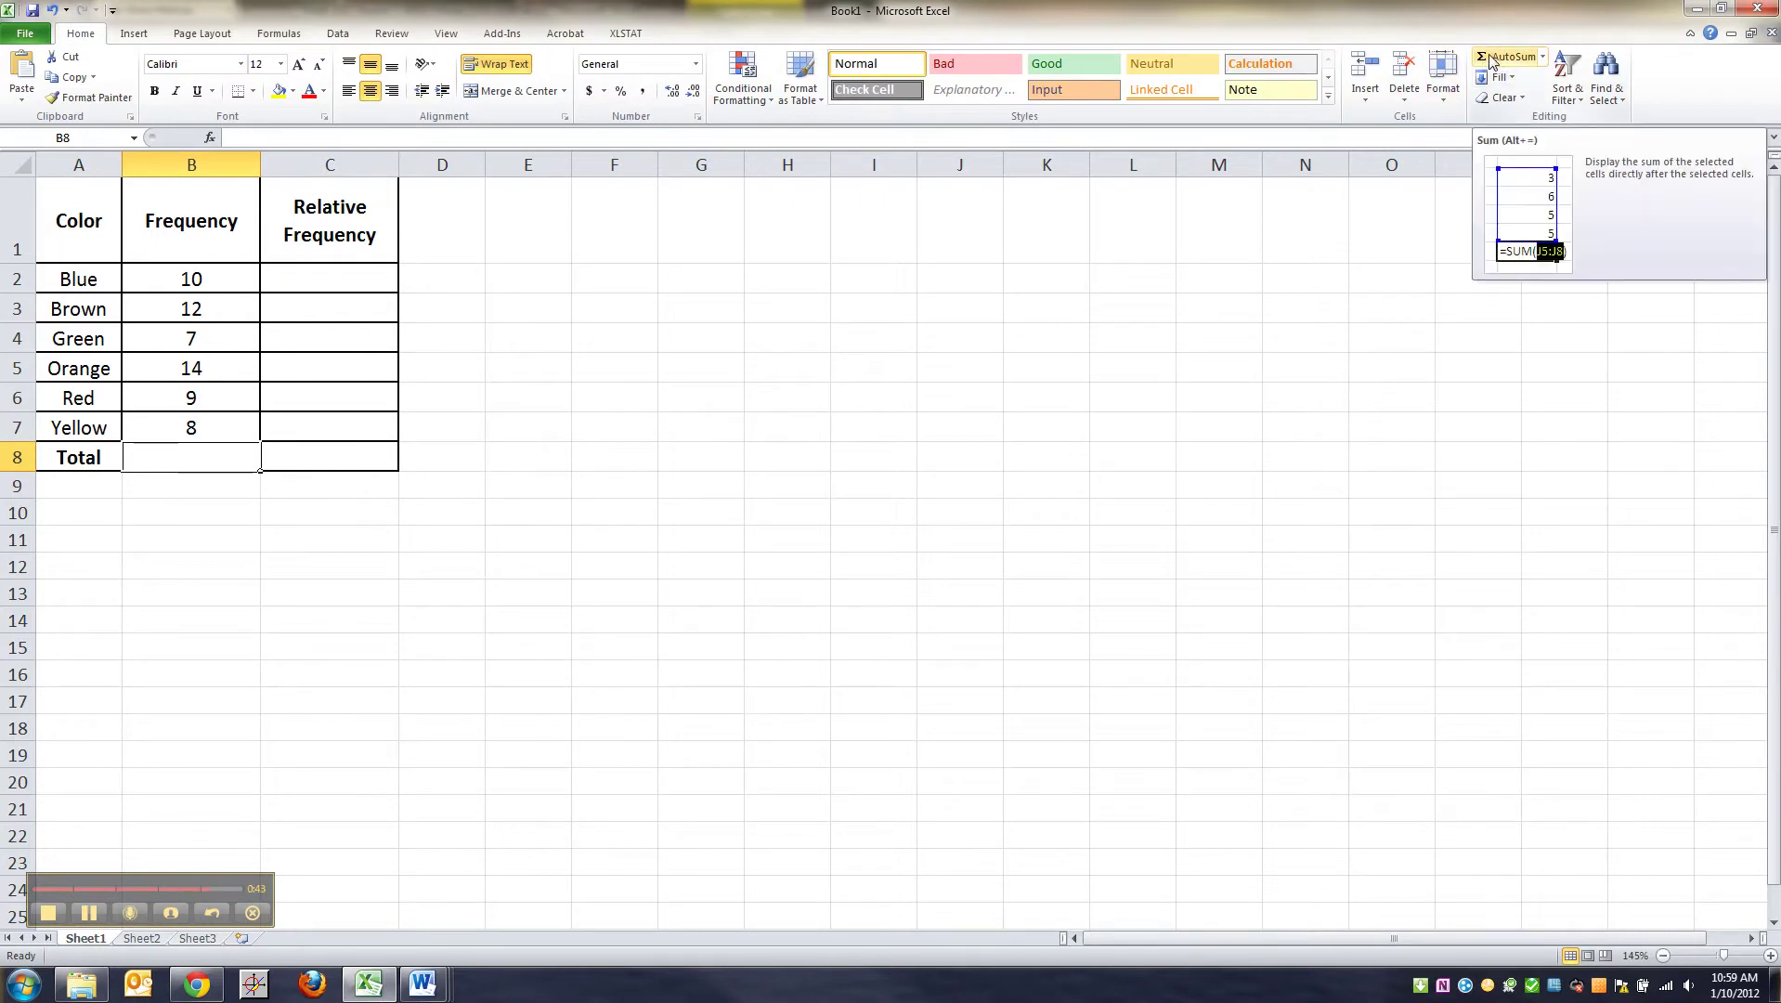
- Enter =SUM(B2:B7) in B8 to total 60 and make it bold
type("=SUM(")
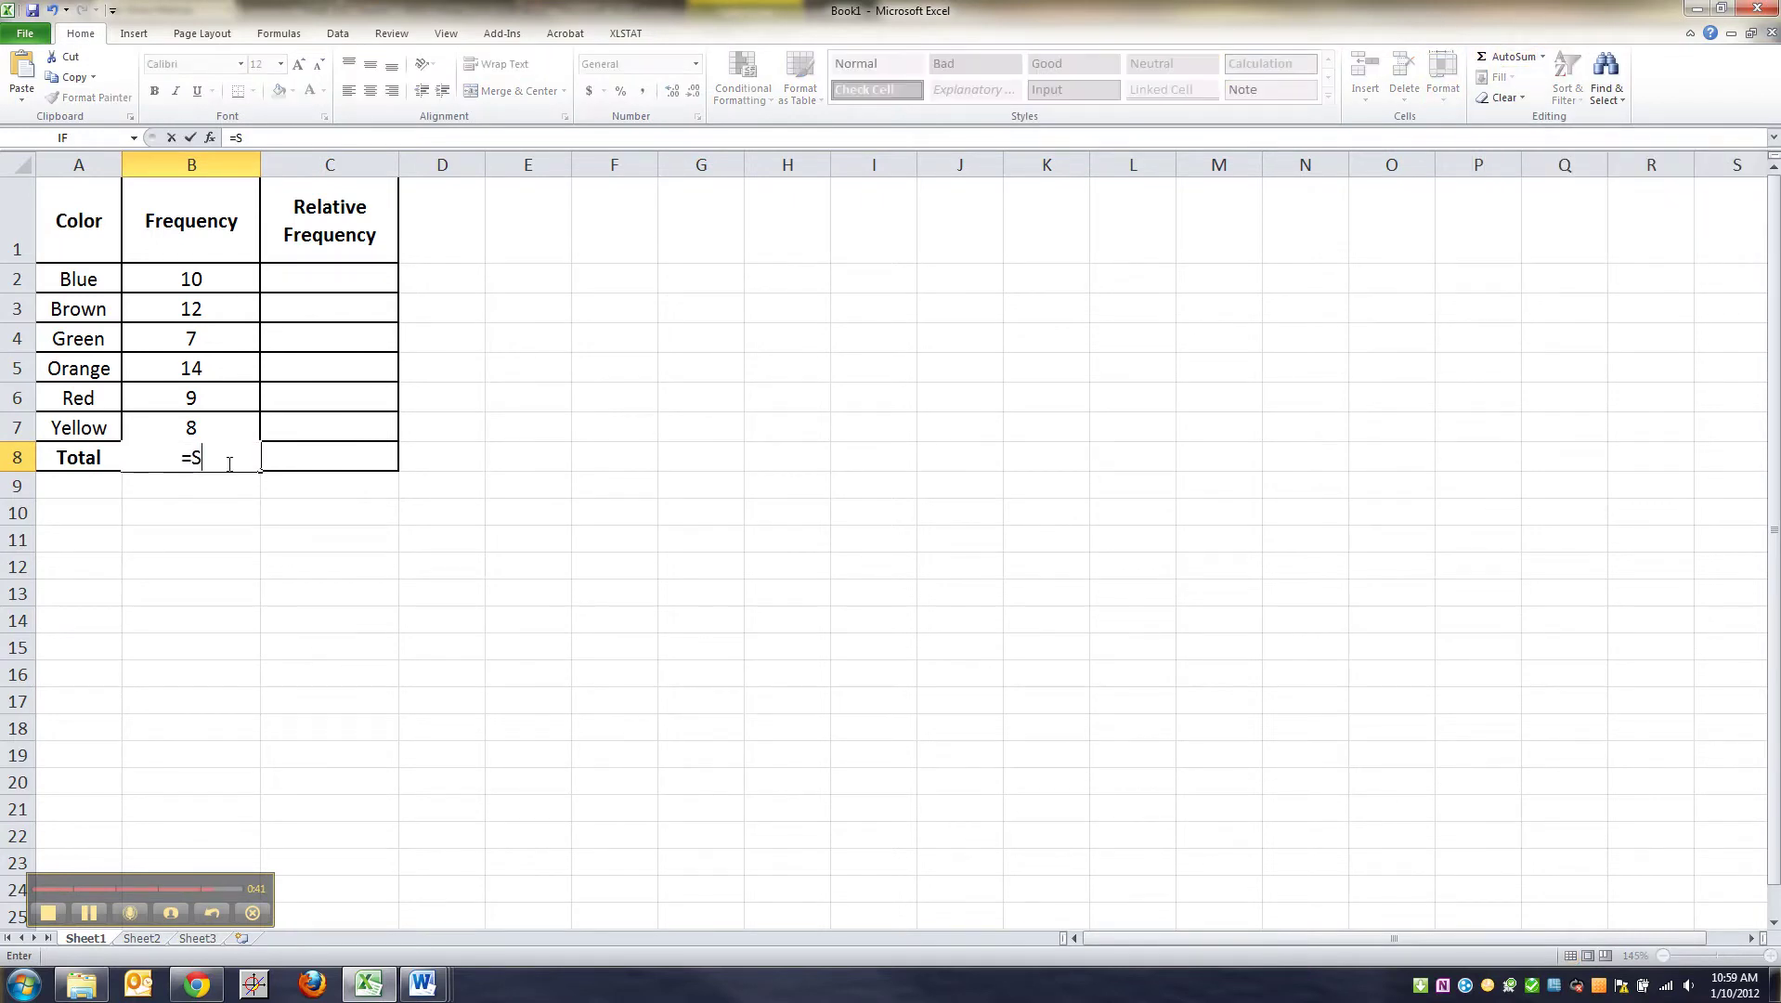
left_click_drag(224, 283, 119, 458)
key("Return")
key("ctrl+b")
left_click(205, 480)
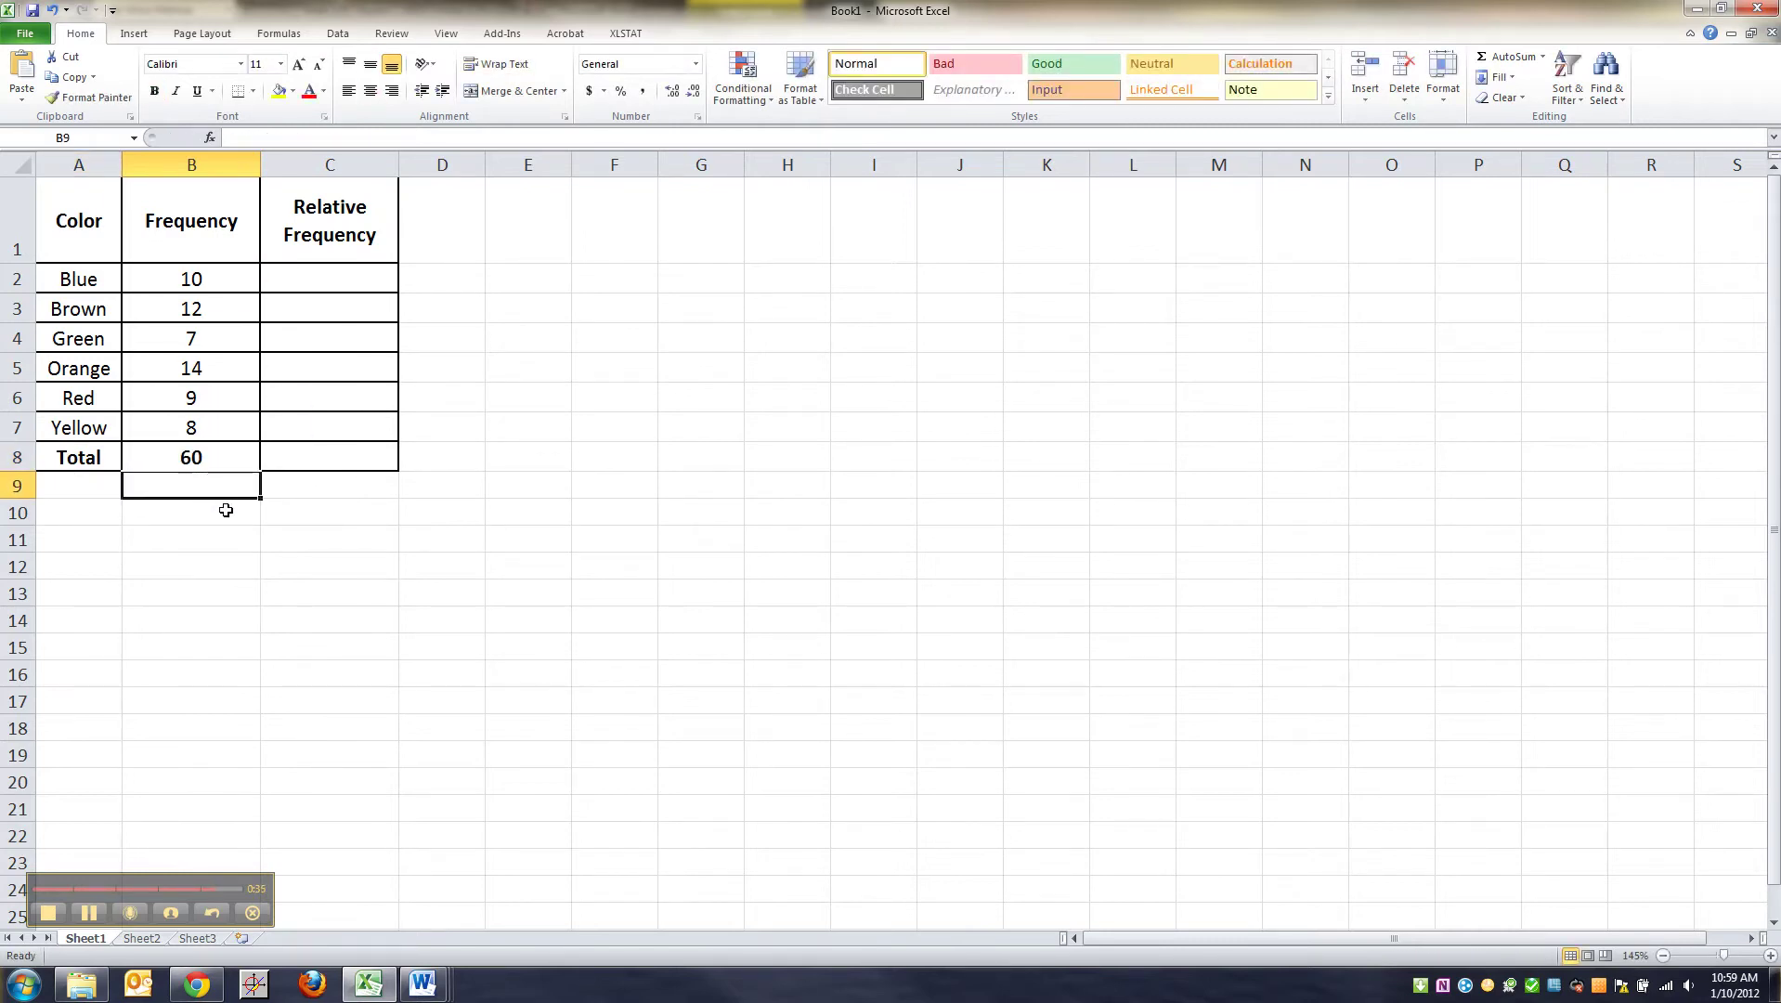
left_click(226, 509)
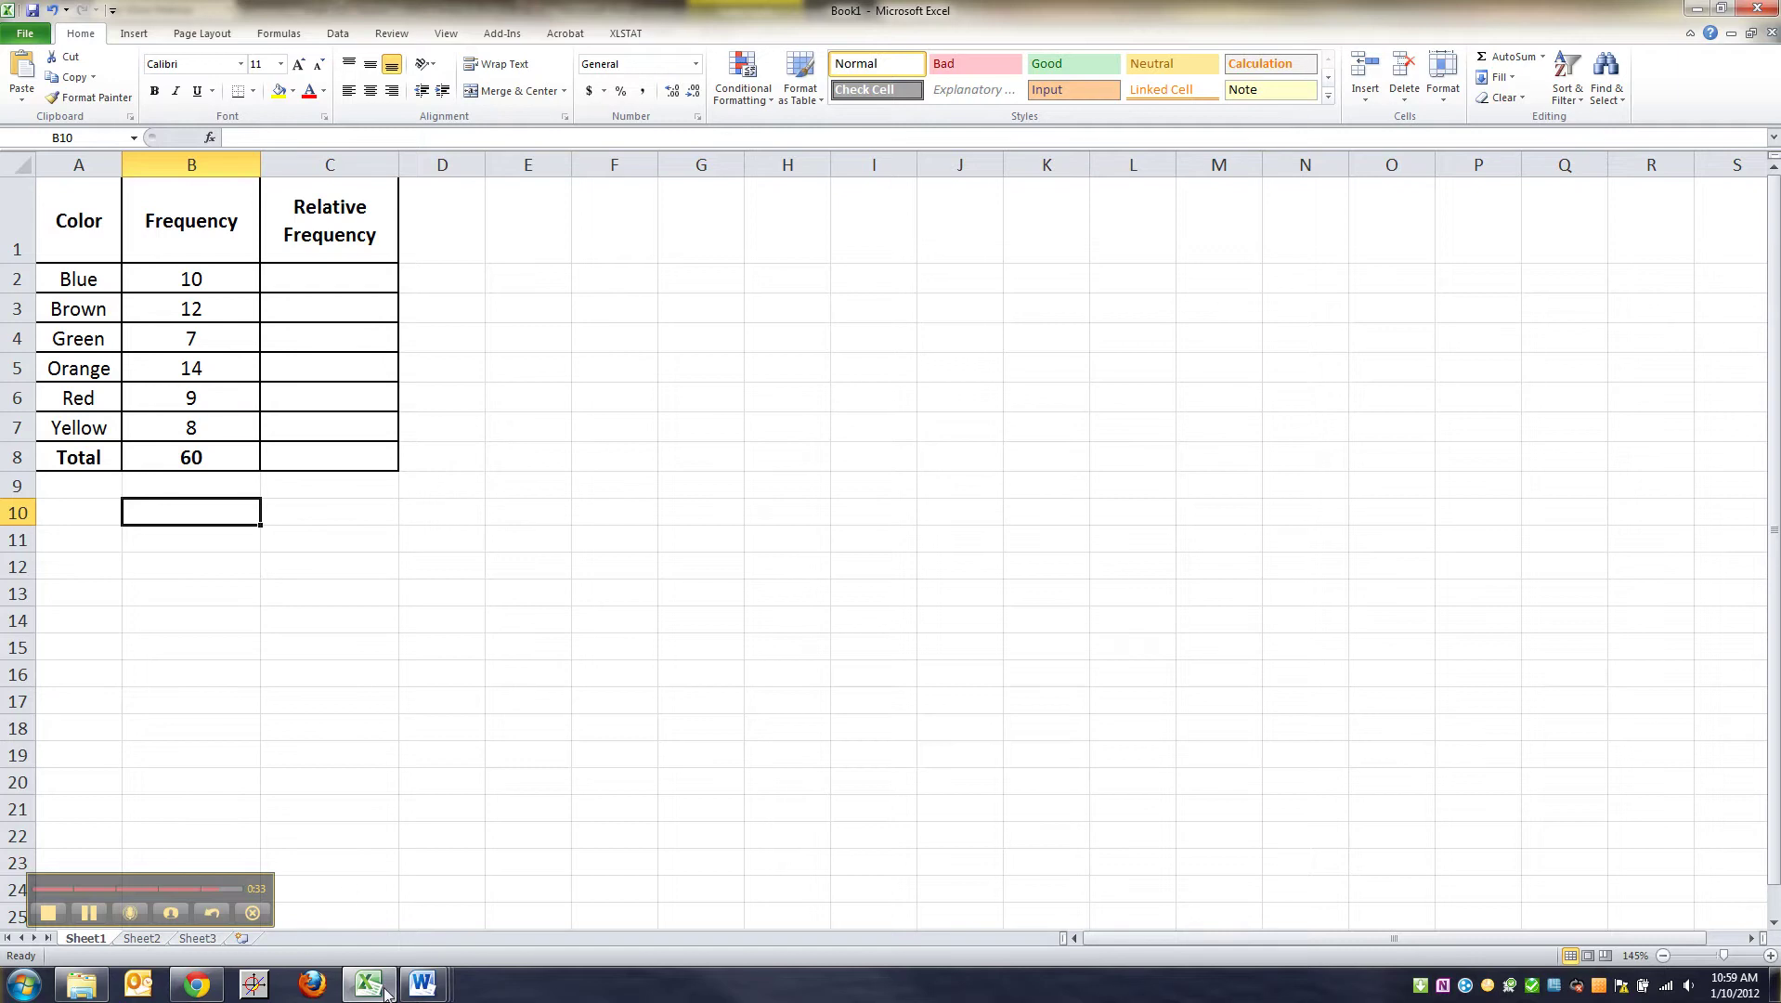
- In the Word table, enter 60 as the Total frequency and 10/60 for Blue's relative frequency
mouse_move(423, 985)
left_click(411, 886)
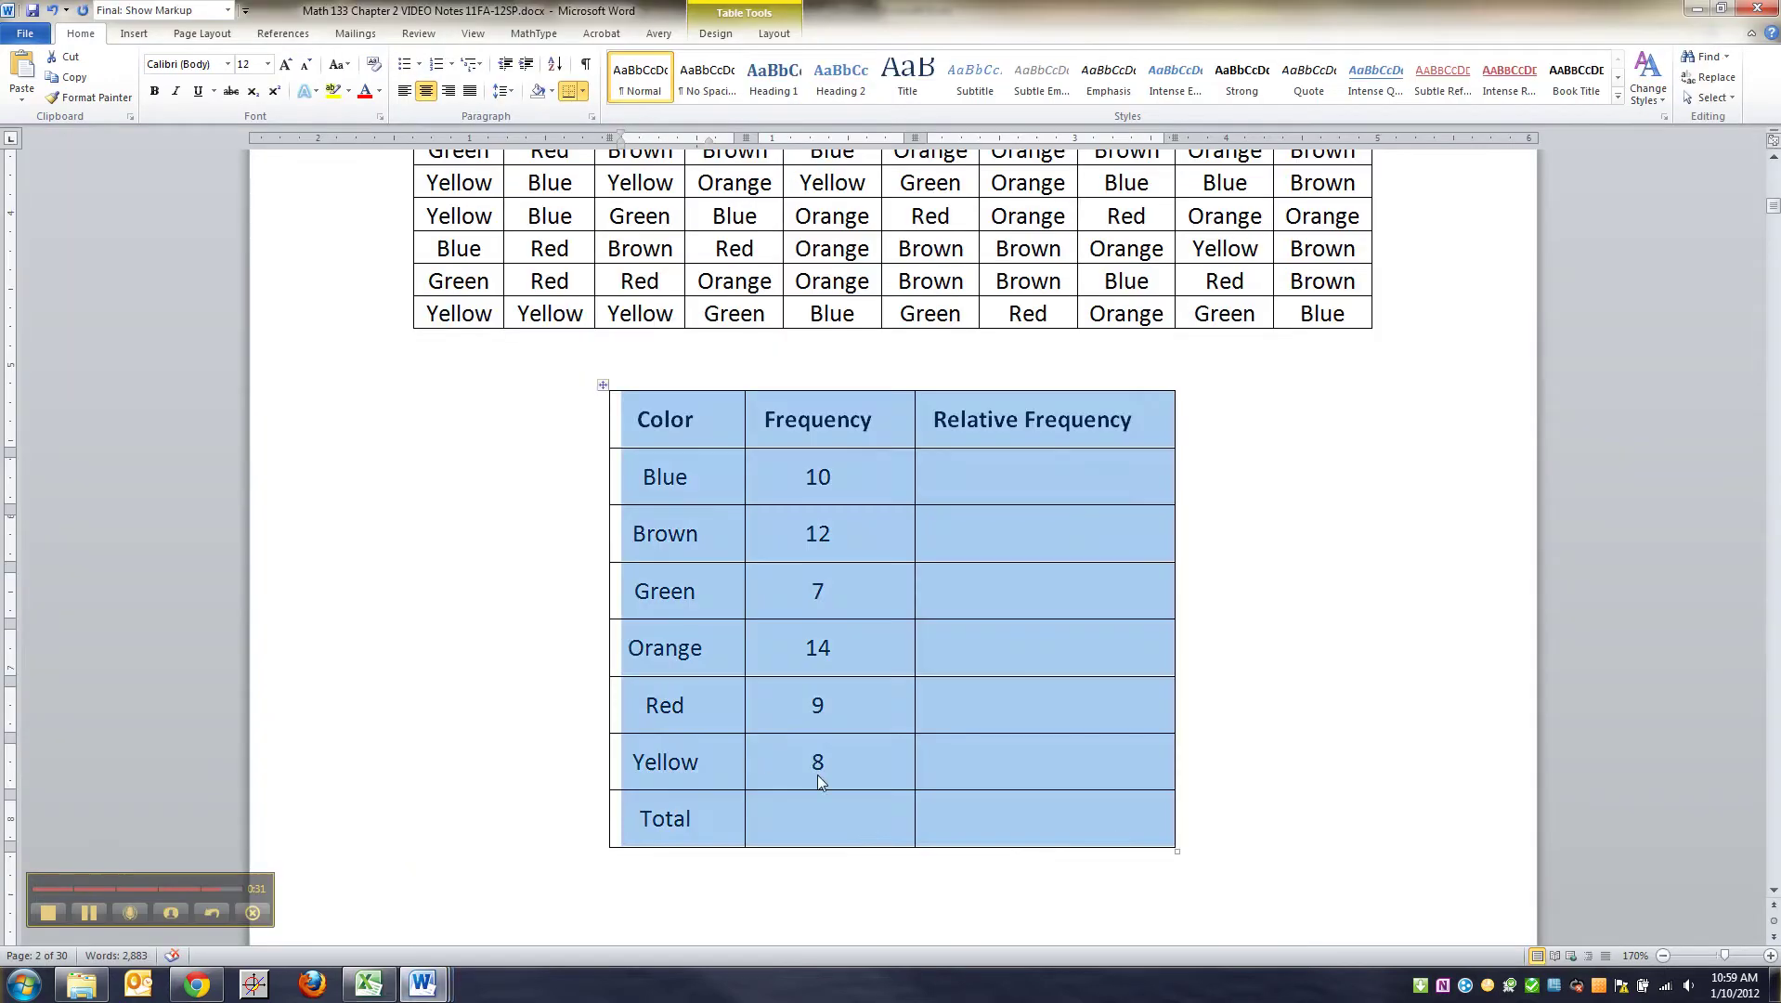
left_click(839, 809)
type("60")
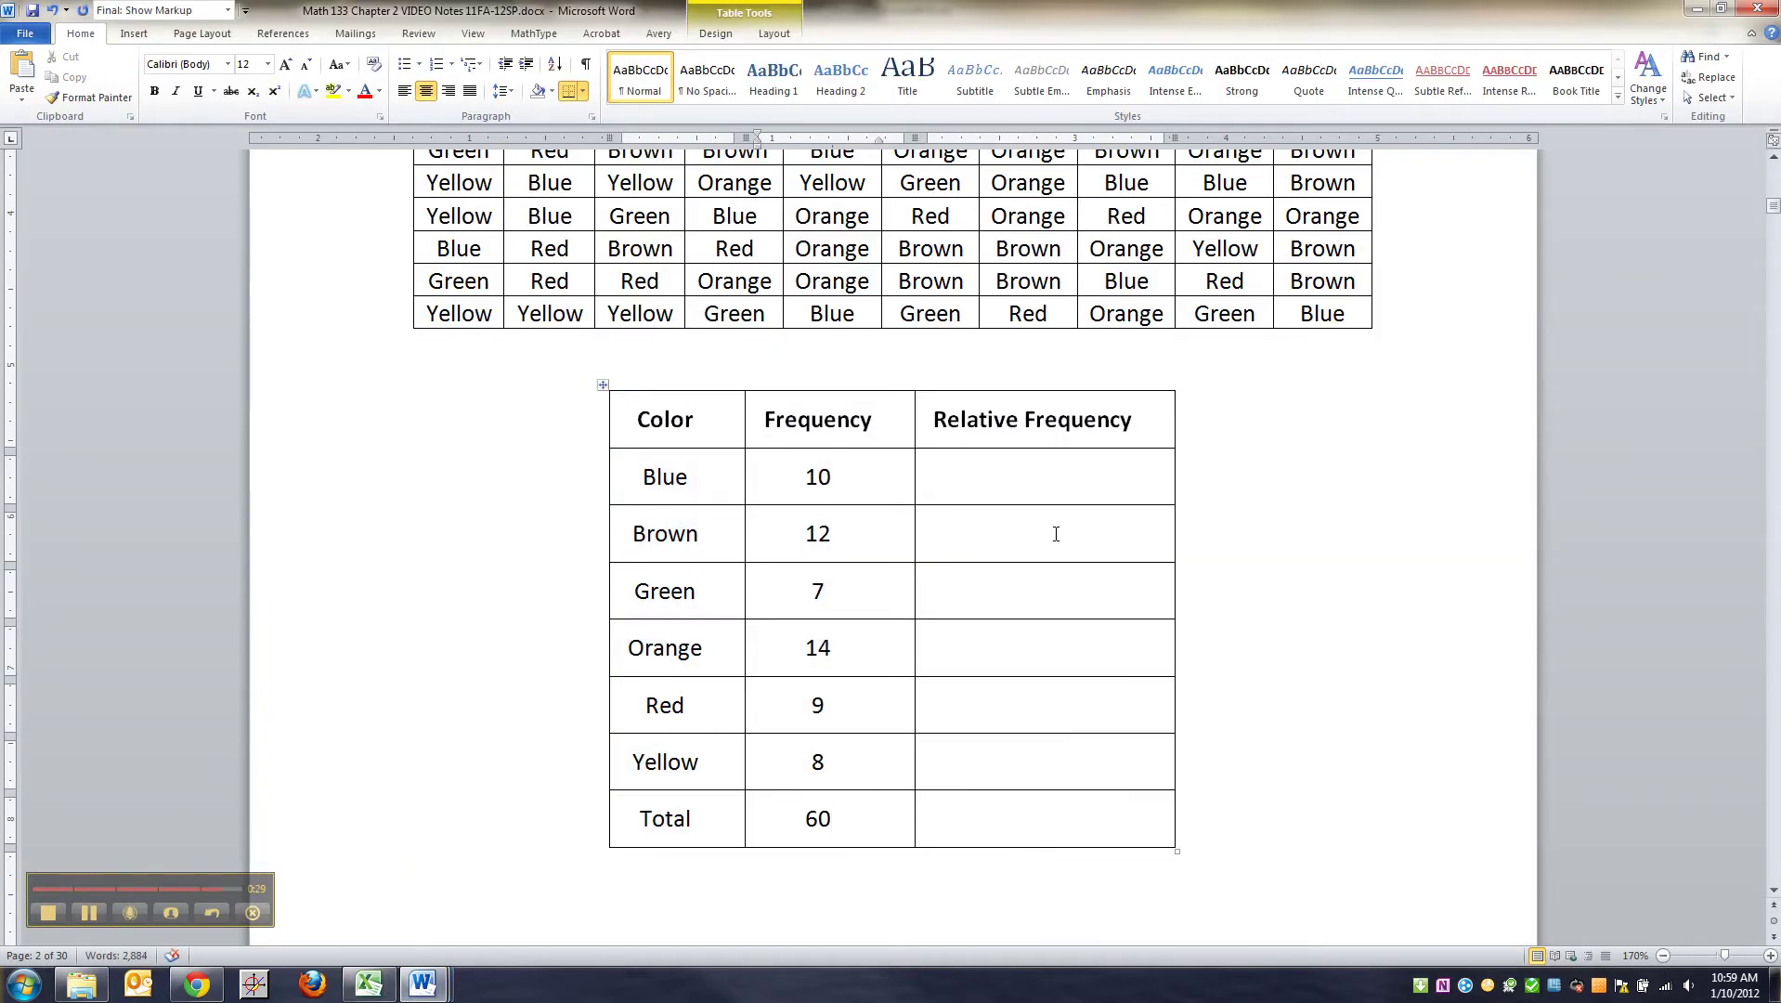
left_click(1054, 462)
type("10/60")
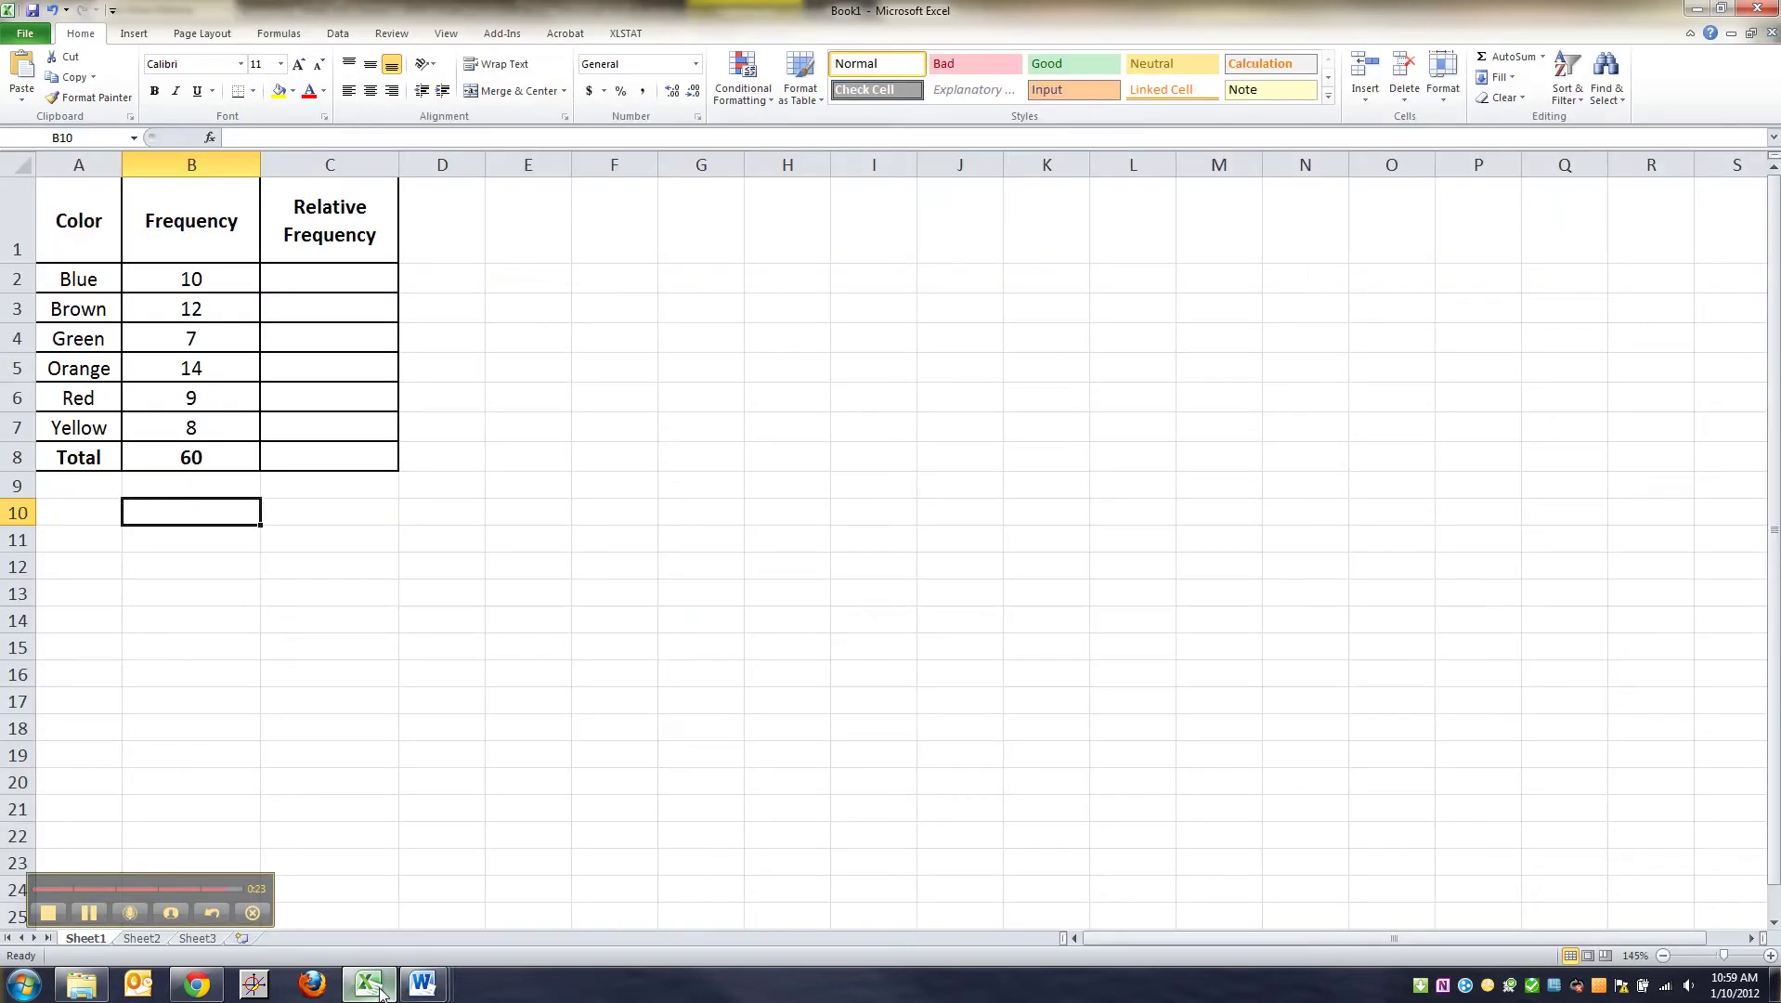
left_click(369, 984)
- Enter =B2/B8 in C2 so Blue's relative frequency shows 0.166666667
left_click(365, 280)
type("=")
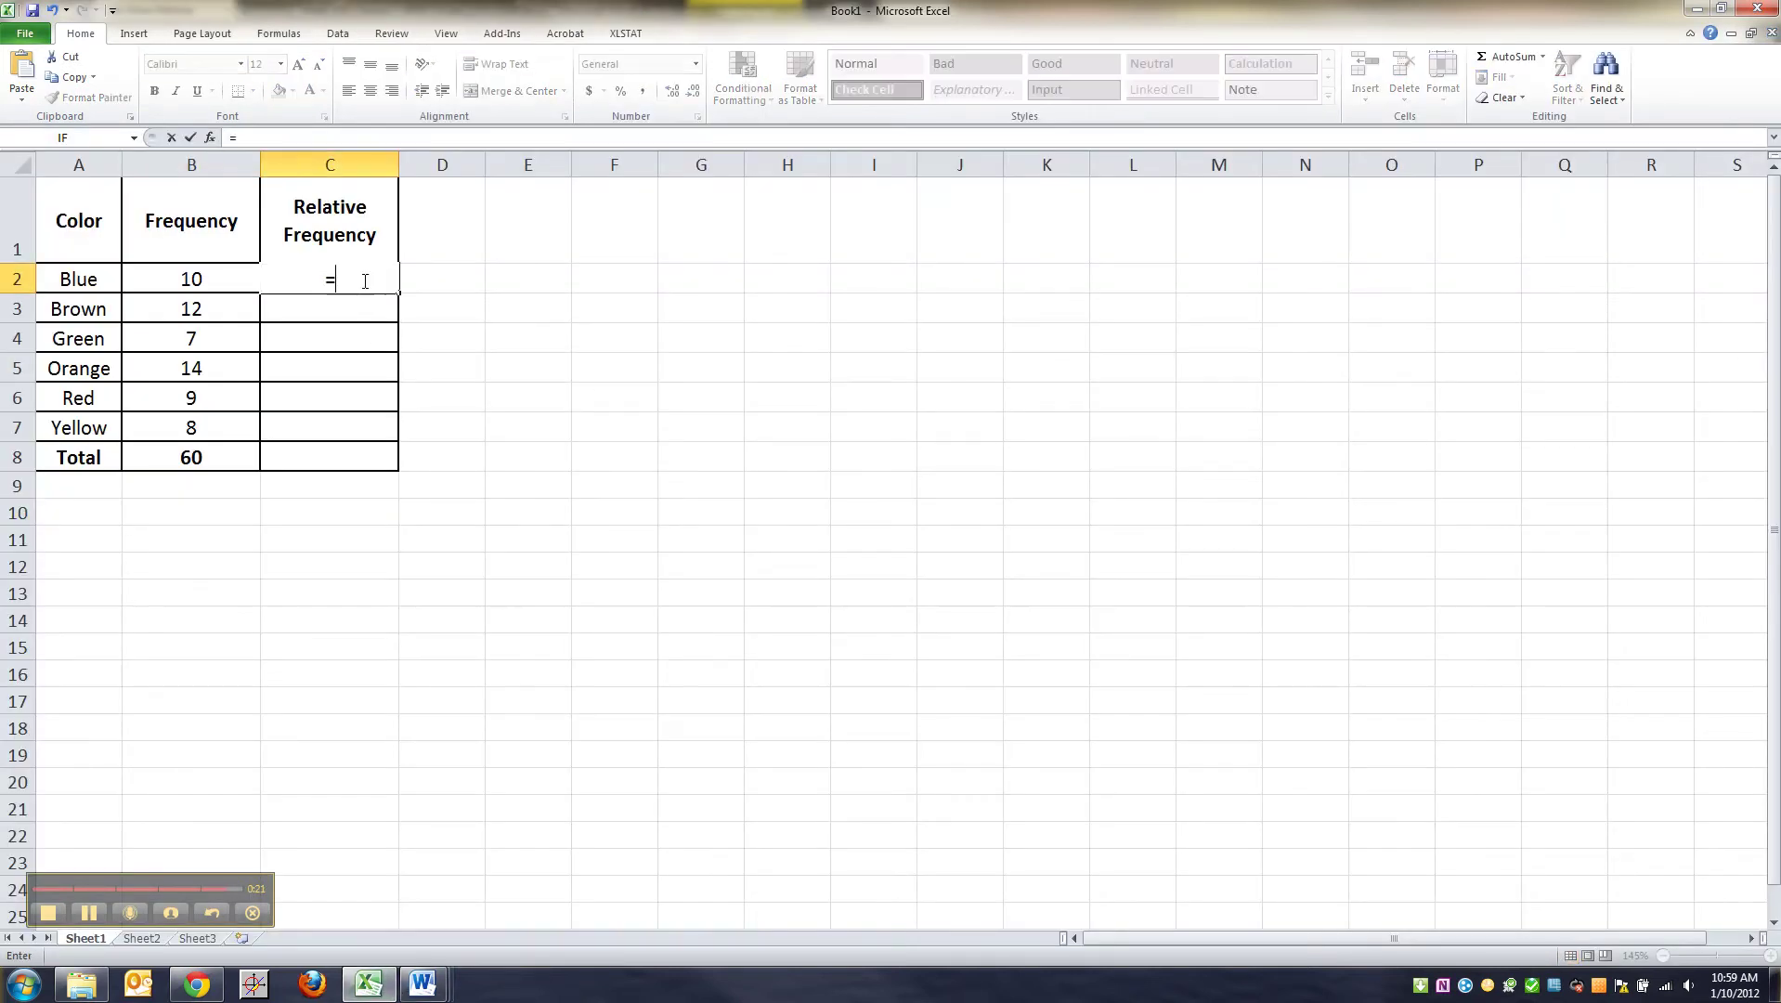
left_click(199, 279)
type("/")
left_click(183, 458)
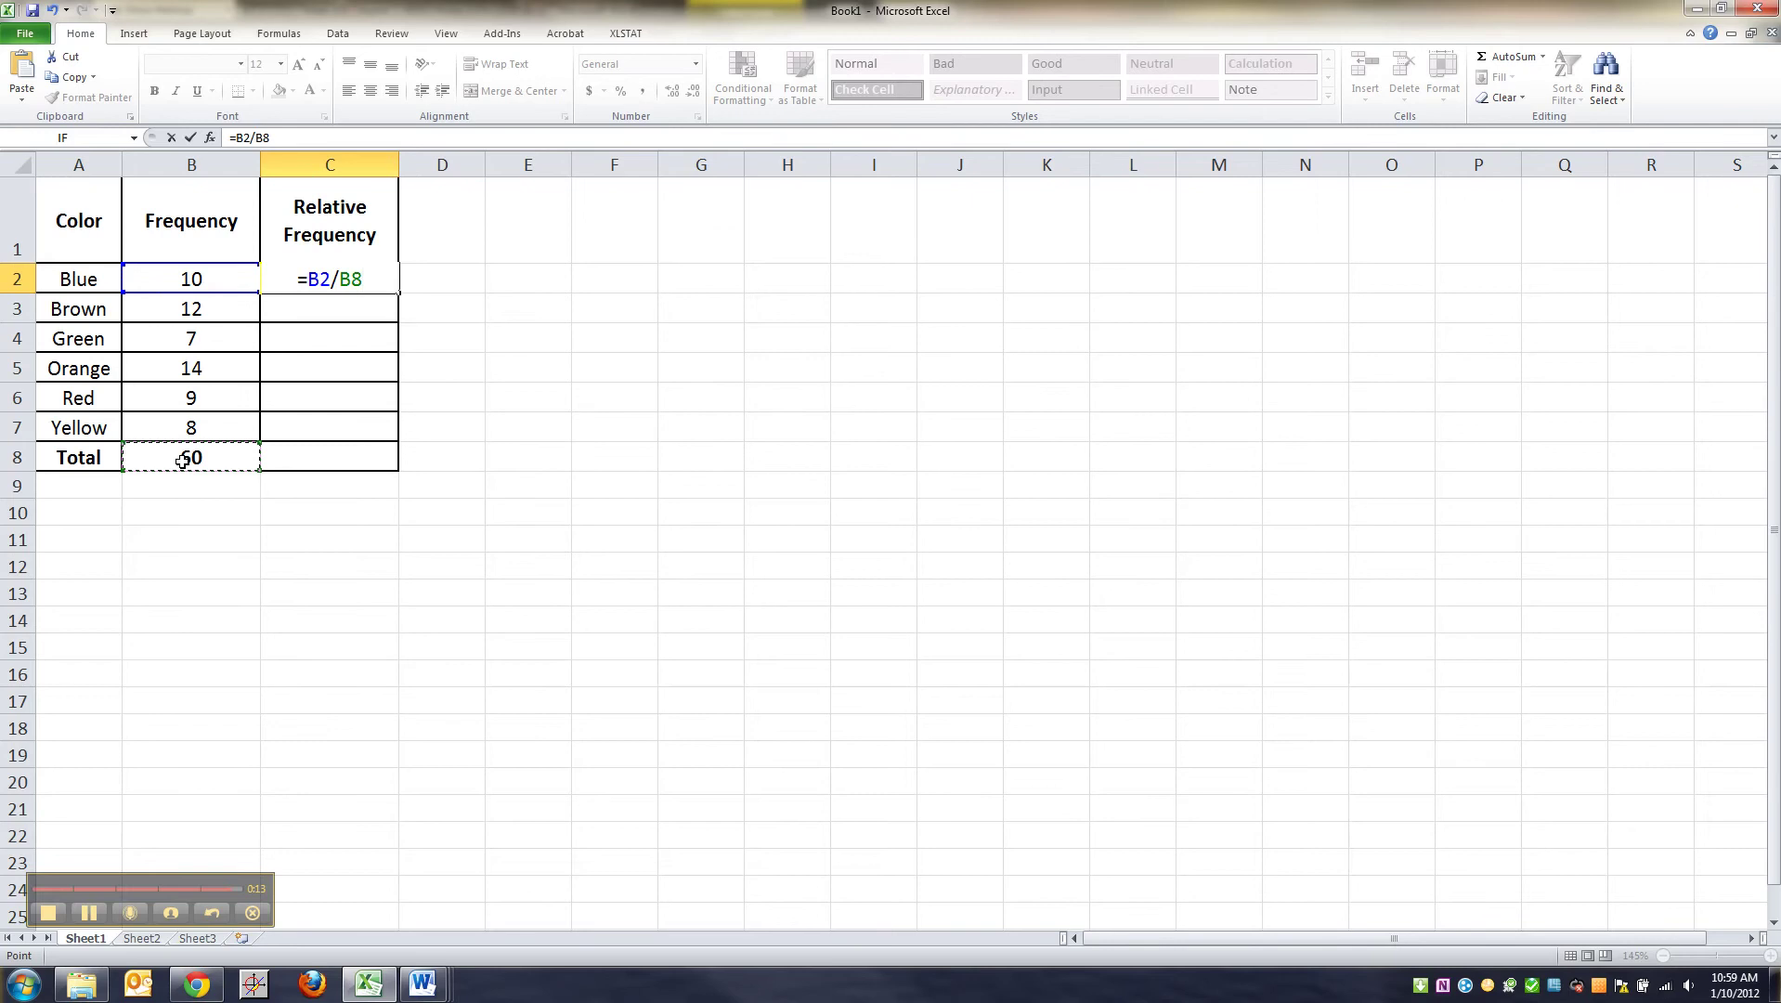
key("Return")
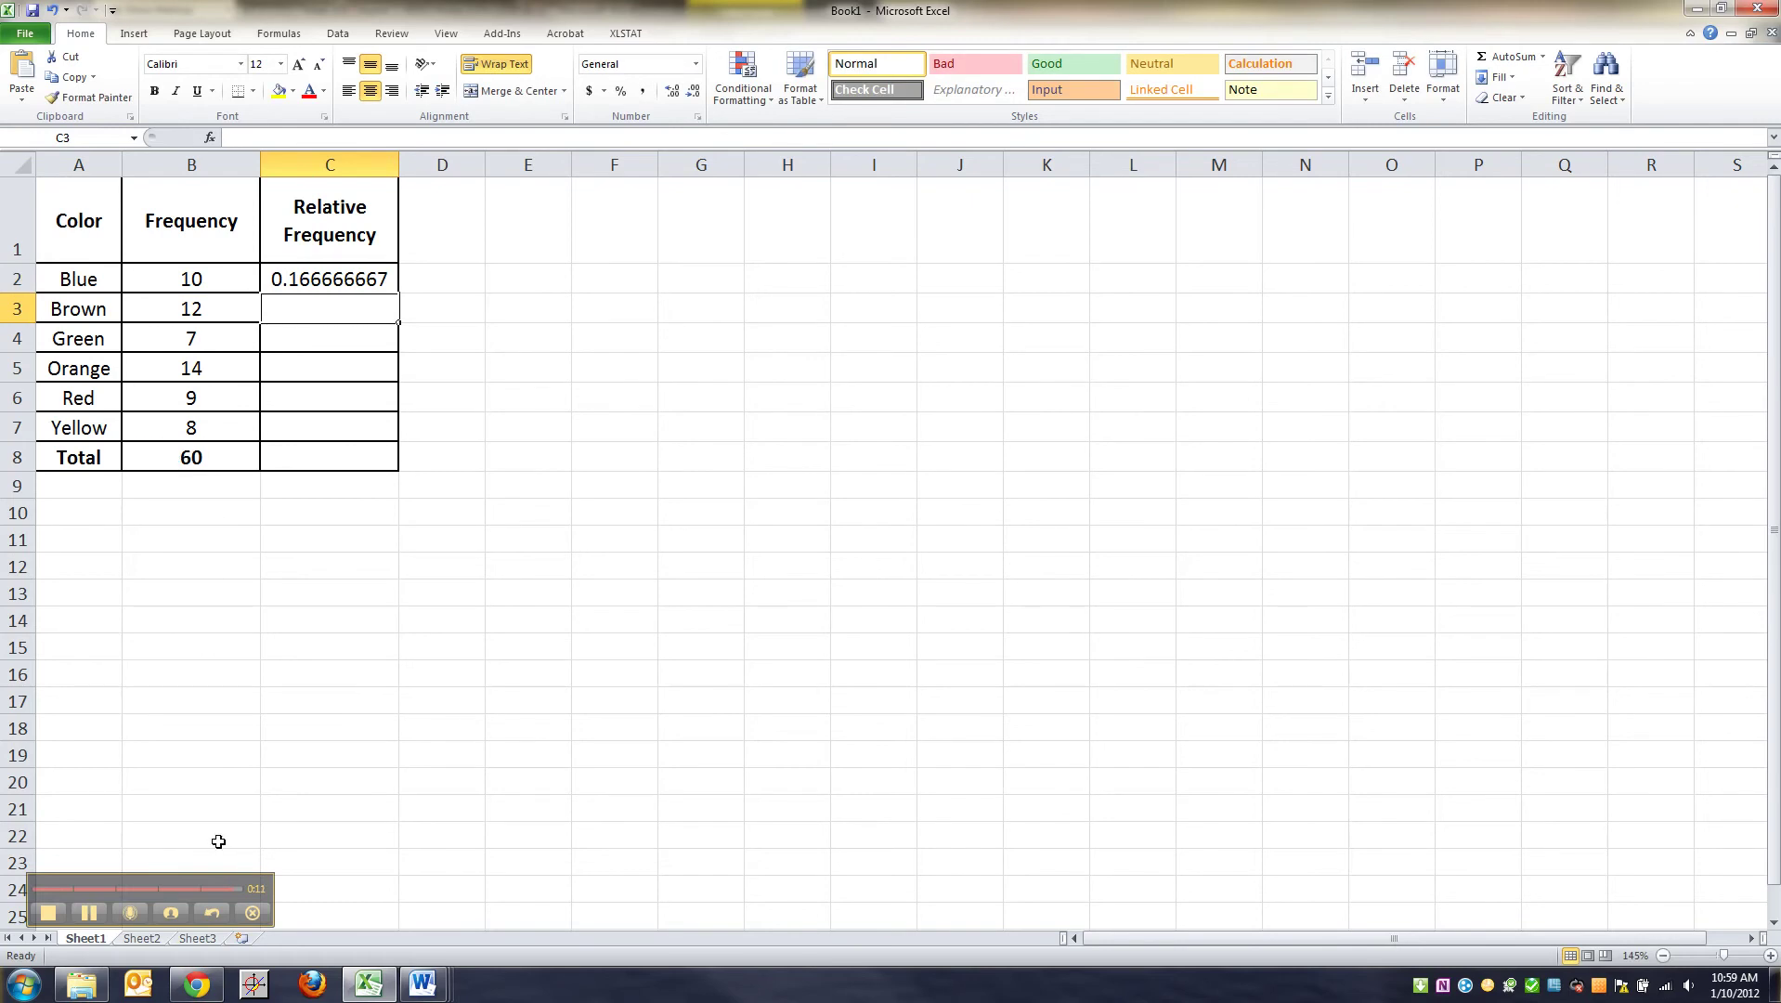